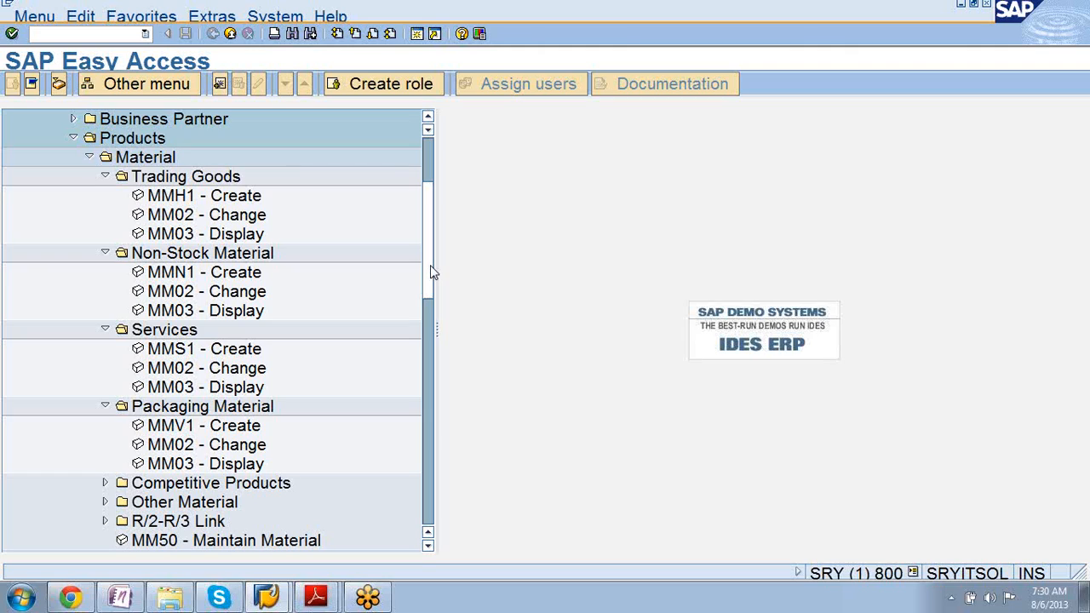
Expand Other Material and land on the MM02 Change Material transaction.
{"action": "left_click", "coordinate": [104, 502]}
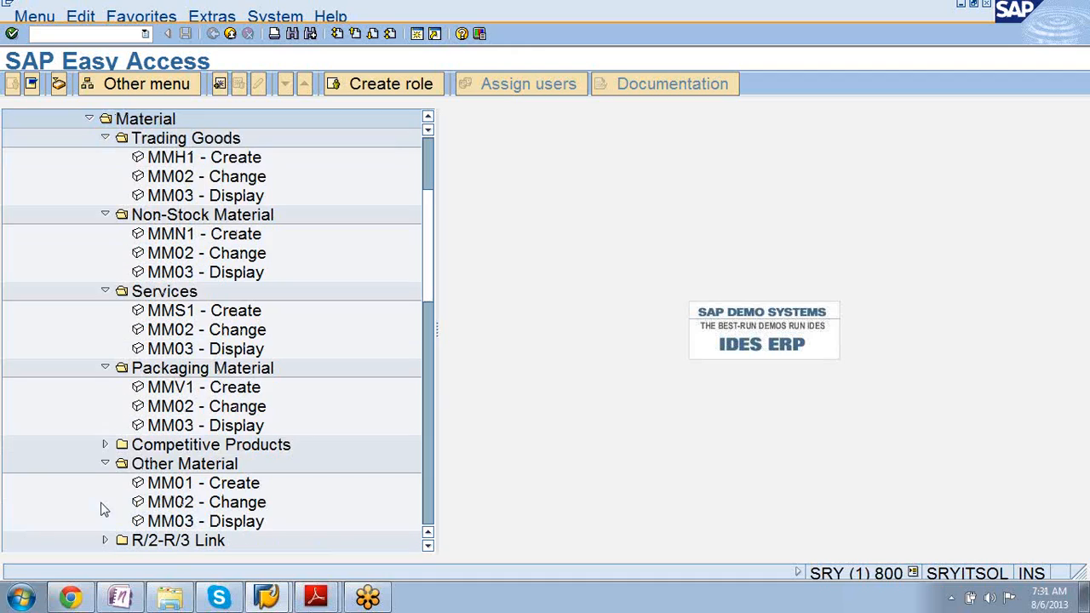
{"action": "left_click", "coordinate": [175, 485]}
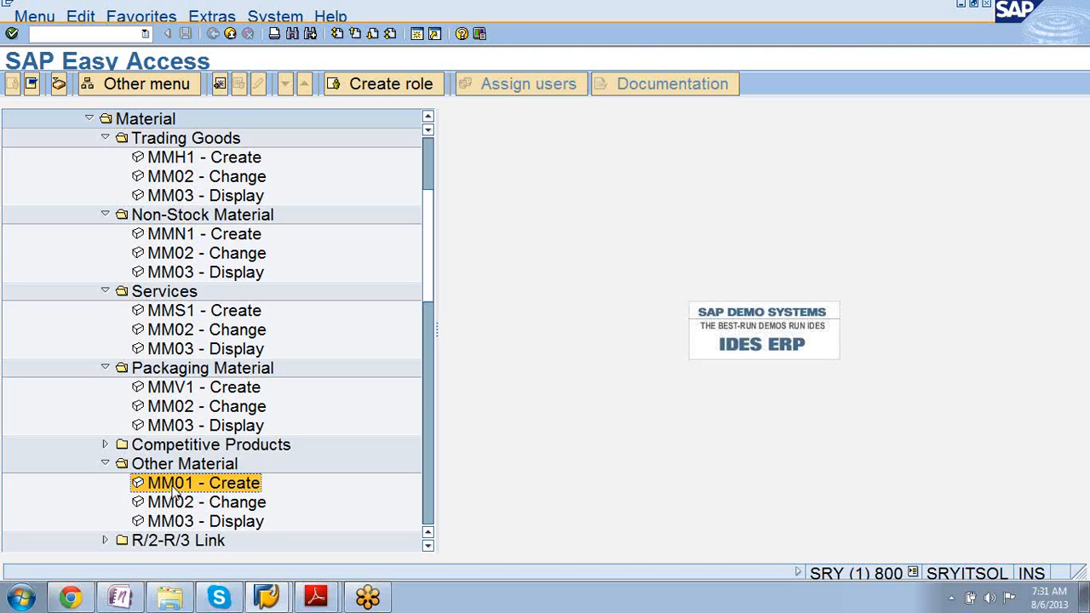
{"action": "left_click", "coordinate": [184, 507]}
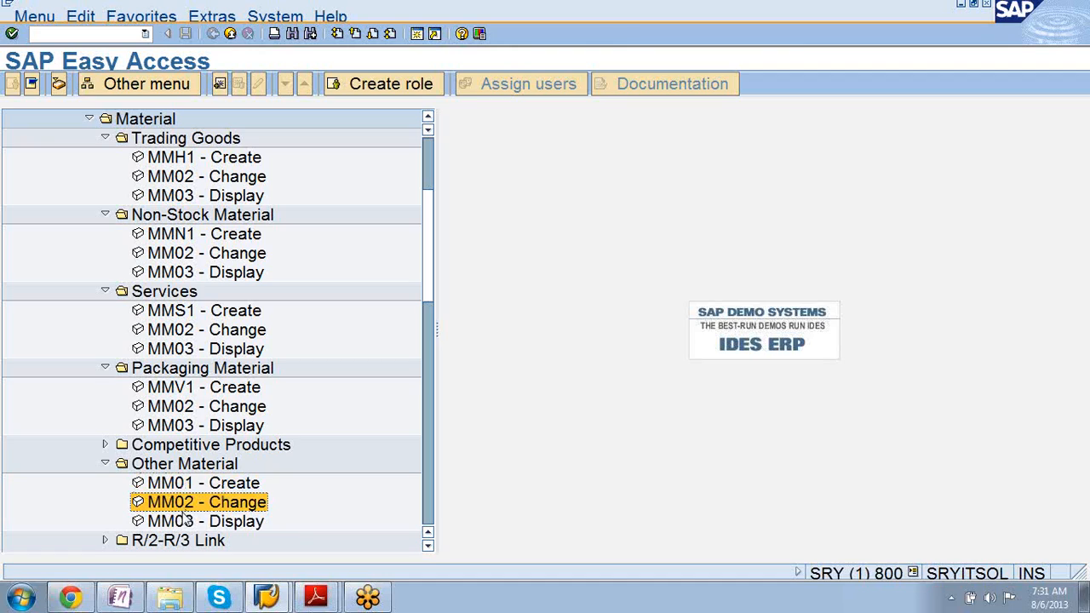
{"action": "left_click", "coordinate": [187, 522]}
{"action": "left_click", "coordinate": [186, 509]}
Start MM02 and page through the material number search help results.
{"action": "double_click", "coordinate": [181, 506]}
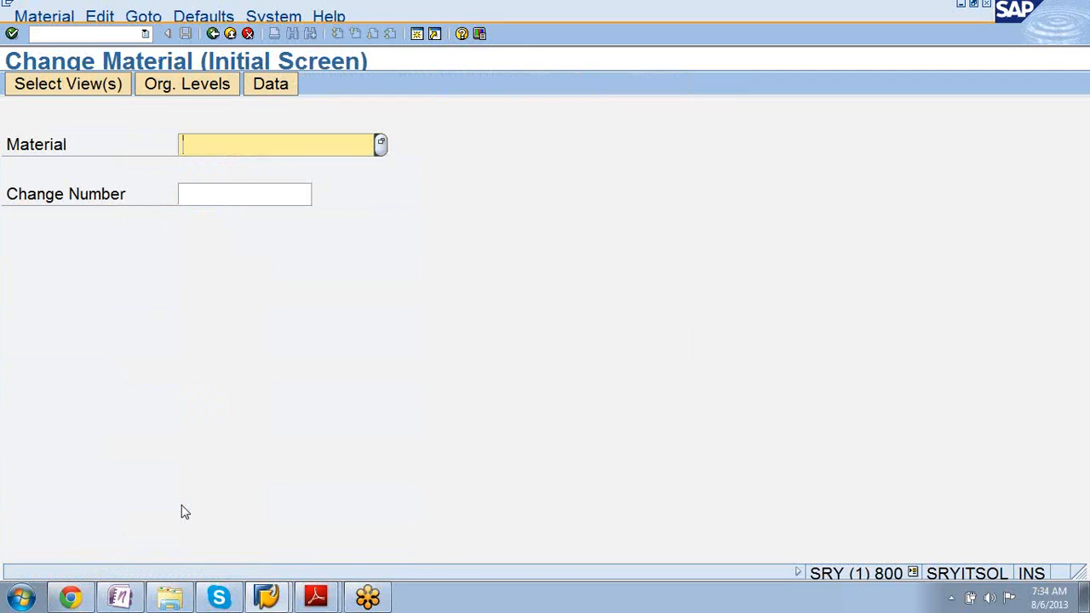
{"action": "key", "text": "F4"}
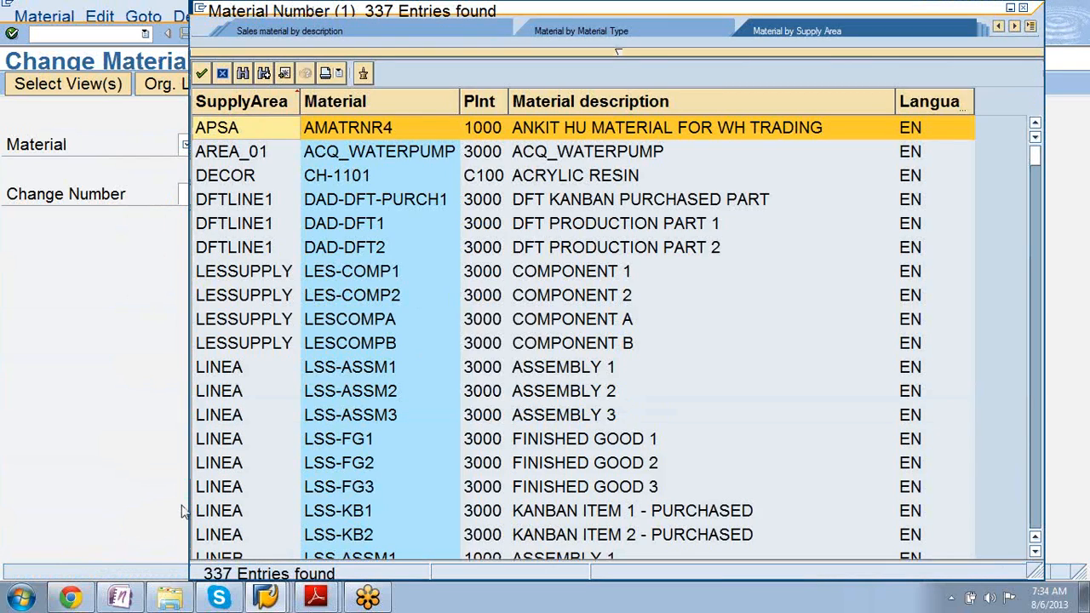
{"action": "key", "text": "Page_Down"}
{"action": "key", "text": "Page_Down"}
{"action": "key", "text": "Page_Down"}
{"action": "key", "text": "Page_Down"}
{"action": "key", "text": "Page_Down"}
{"action": "key", "text": "Page_Down"}
{"action": "key", "text": "Page_Down"}
{"action": "key", "text": "Page_Down"}
{"action": "key", "text": "Page_Down"}
{"action": "key", "text": "Page_Down"}
{"action": "key", "text": "Page_Down"}
{"action": "key", "text": "Page_Down"}
{"action": "key", "text": "Page_Down"}
{"action": "key", "text": "Page_Down"}
{"action": "key", "text": "Page_Down"}
{"action": "key", "text": "Page_Down"}
{"action": "key", "text": "Page_Down"}
{"action": "key", "text": "Page_Down"}
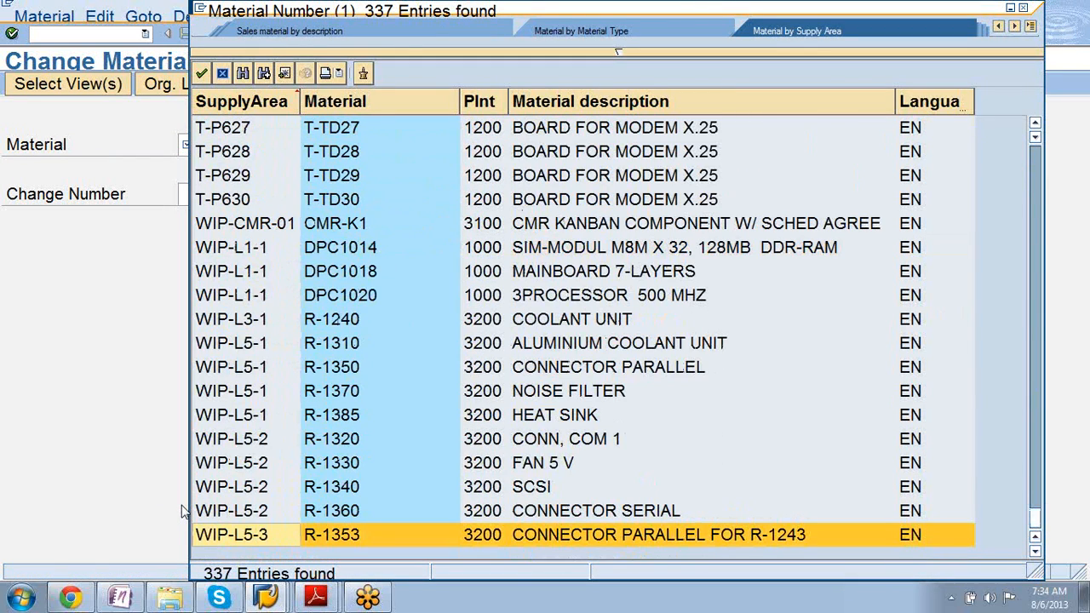
{"action": "key", "text": "Page_Up"}
{"action": "key", "text": "Page_Up"}
{"action": "key", "text": "Page_Up"}
{"action": "key", "text": "Page_Up"}
{"action": "key", "text": "Page_Up"}
{"action": "key", "text": "Page_Up"}
{"action": "key", "text": "Page_Up"}
{"action": "key", "text": "Page_Up"}
{"action": "key", "text": "Page_Up"}
{"action": "key", "text": "Page_Up"}
{"action": "key", "text": "Page_Up"}
{"action": "key", "text": "Page_Up"}
{"action": "key", "text": "Page_Up"}
{"action": "key", "text": "Page_Up"}
{"action": "key", "text": "Page_Up"}
{"action": "key", "text": "Page_Up"}
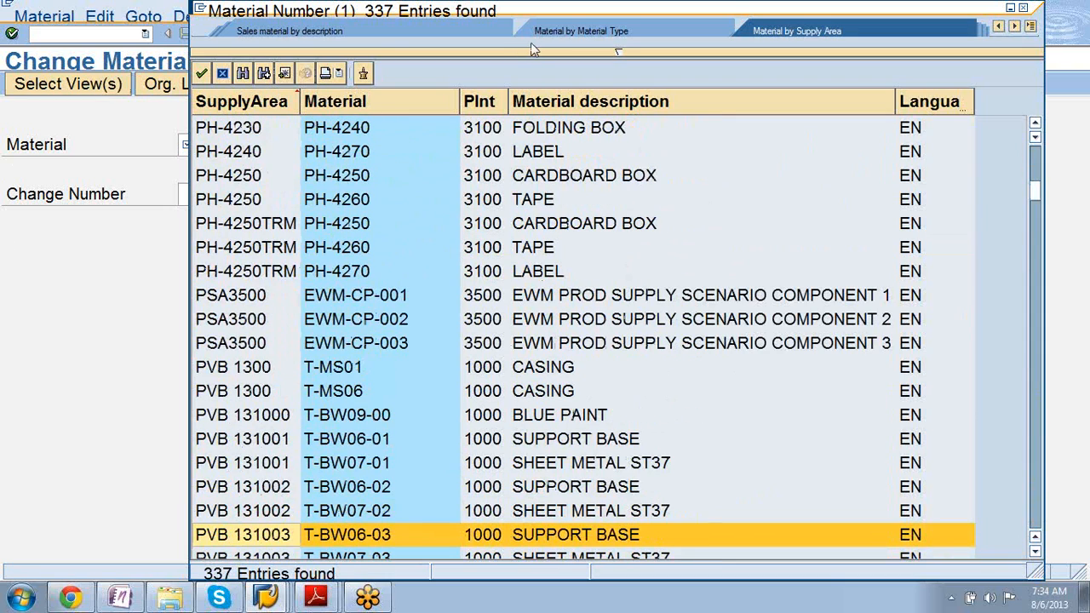
Switch to Material by Material Type and list the 54 available material types.
{"action": "left_click", "coordinate": [607, 31]}
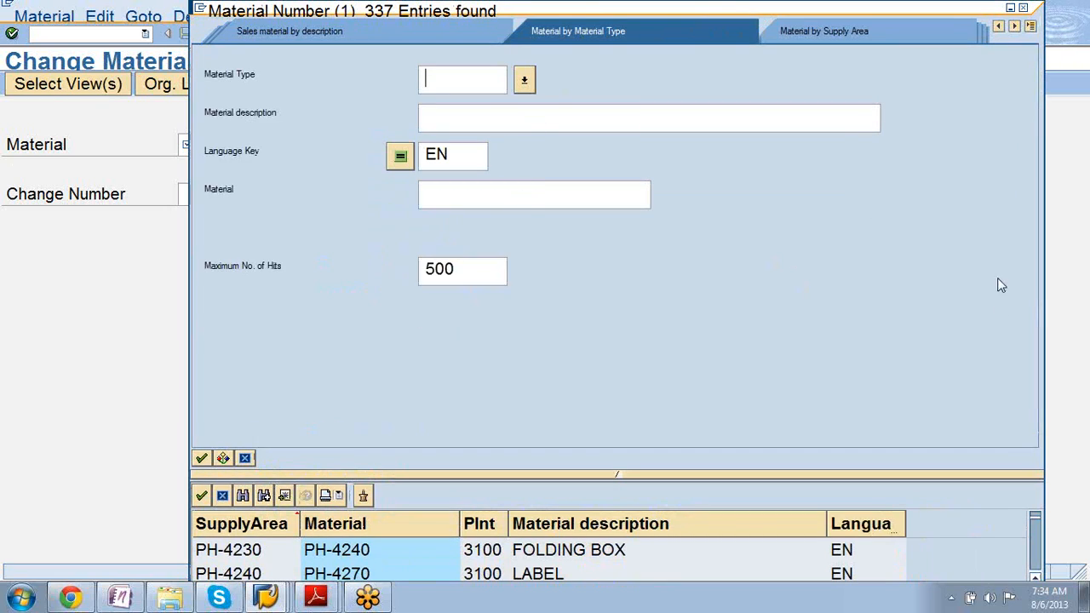
{"action": "left_click", "coordinate": [1026, 492]}
{"action": "left_click", "coordinate": [473, 78]}
{"action": "left_click", "coordinate": [525, 81]}
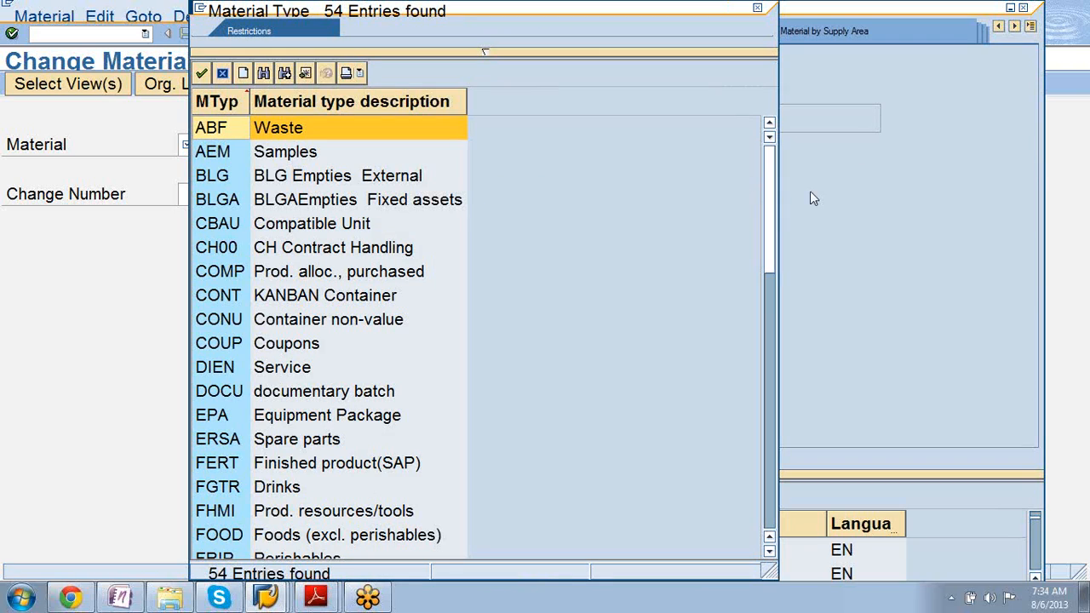
{"action": "left_click_drag", "start_coordinate": [767, 213], "coordinate": [767, 227]}
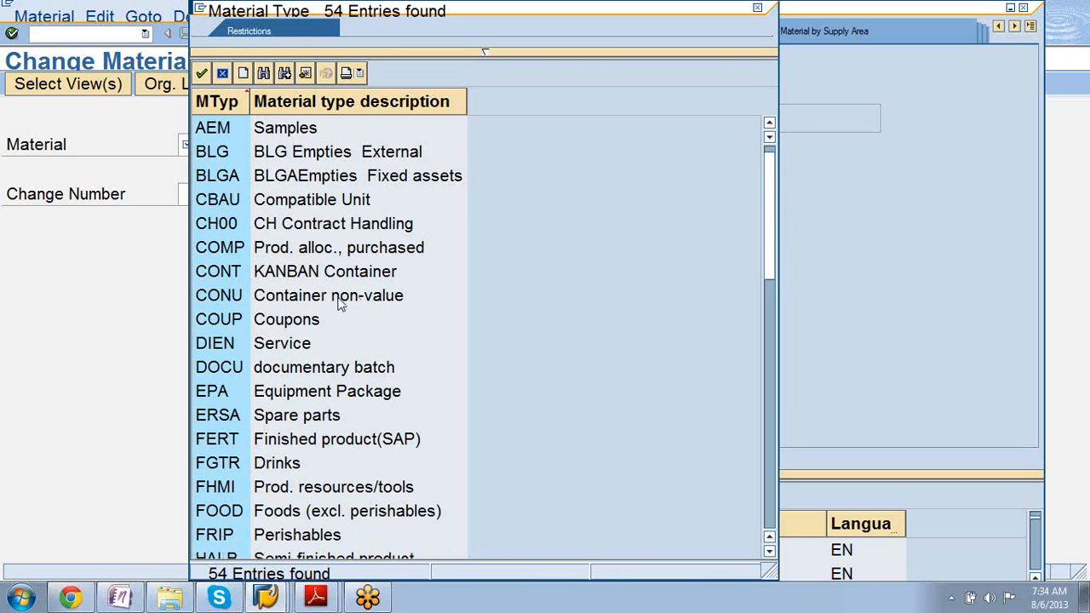
{"action": "left_click", "coordinate": [220, 349]}
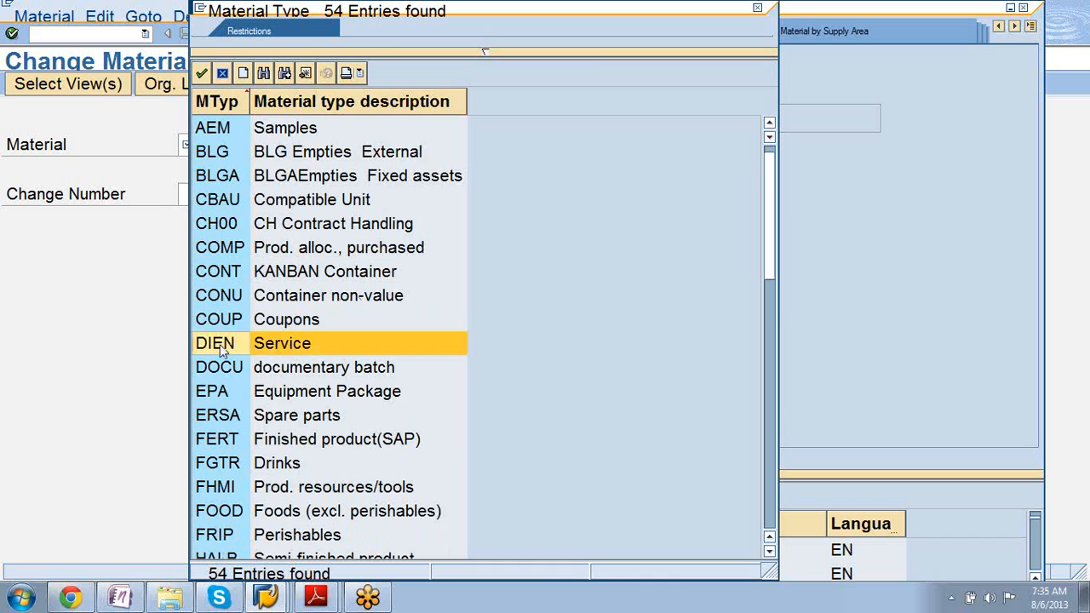
{"action": "left_click", "coordinate": [218, 417]}
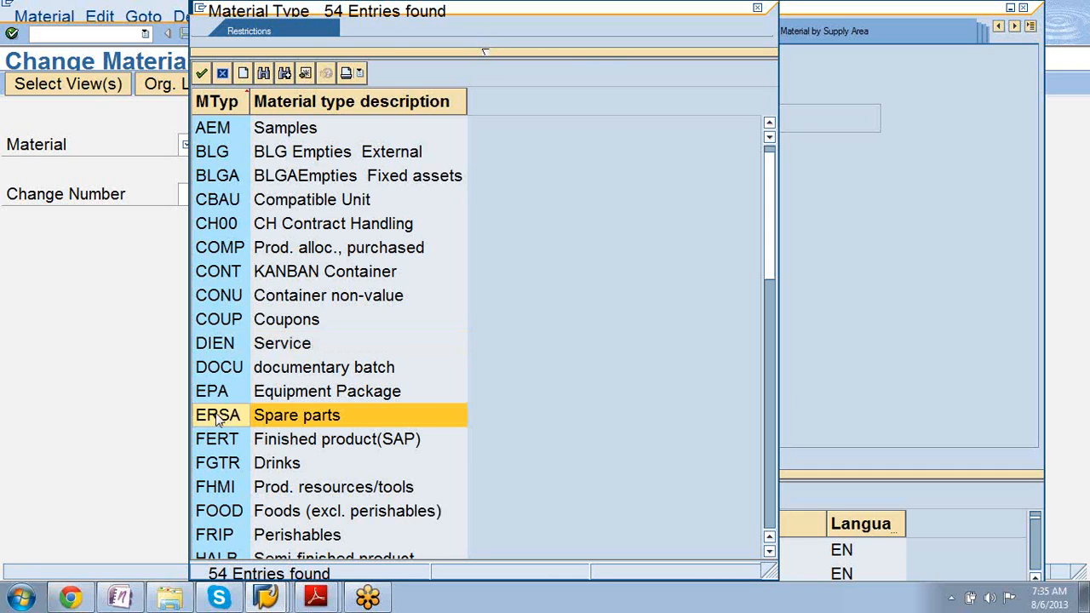
{"action": "left_click", "coordinate": [215, 444]}
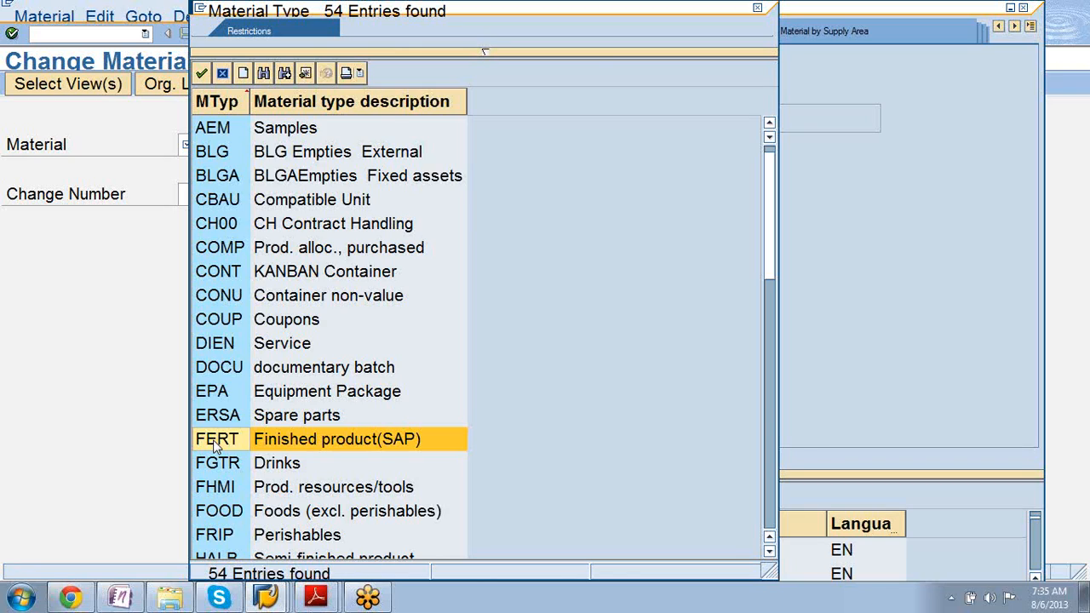
{"action": "left_click", "coordinate": [215, 519]}
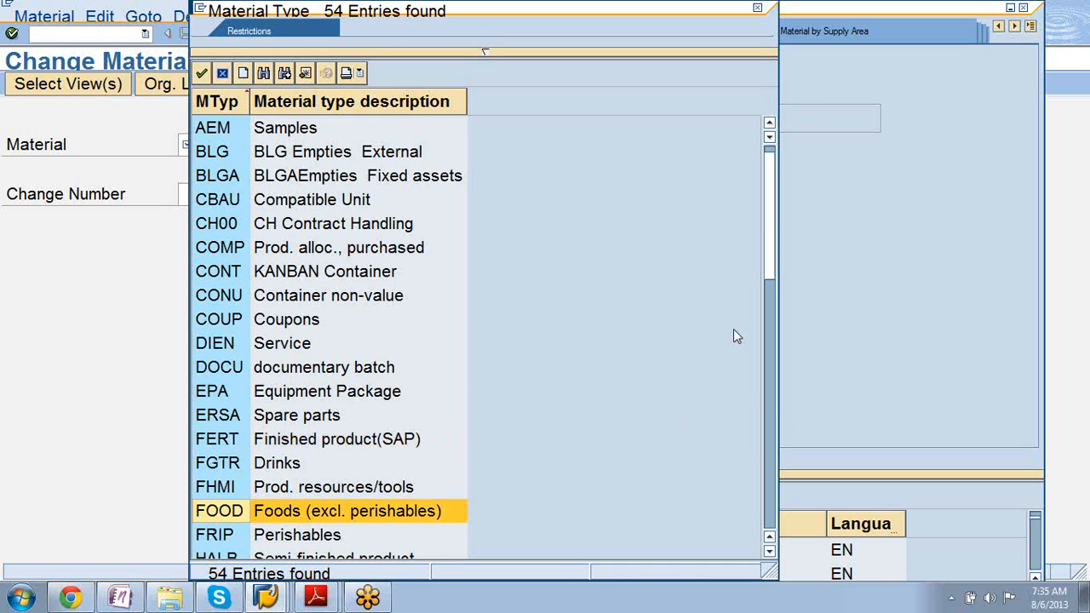
{"action": "left_click_drag", "start_coordinate": [770, 248], "coordinate": [770, 278]}
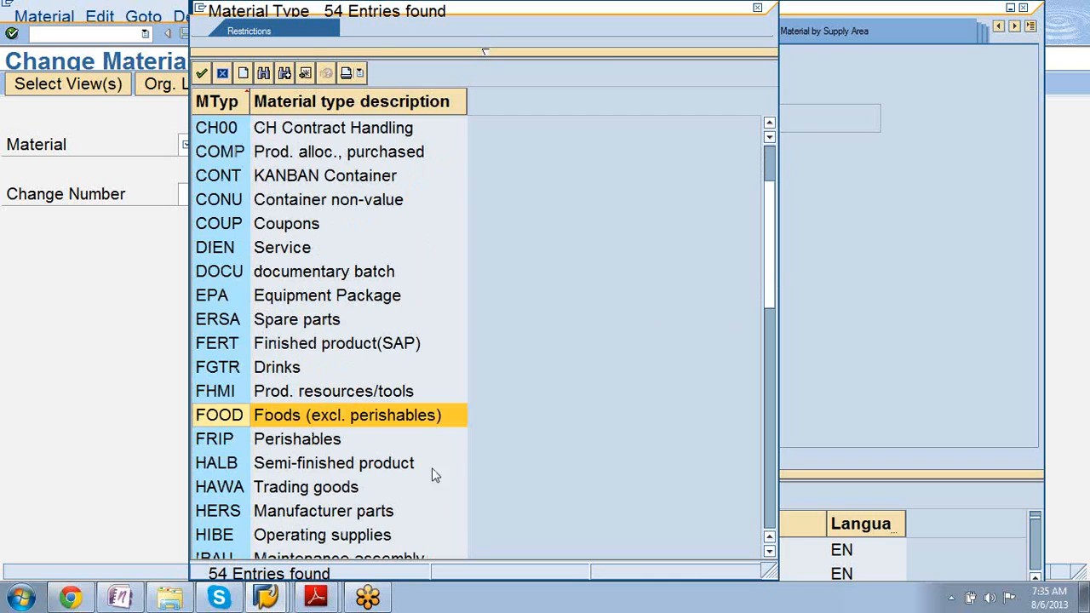
{"action": "left_click", "coordinate": [205, 471]}
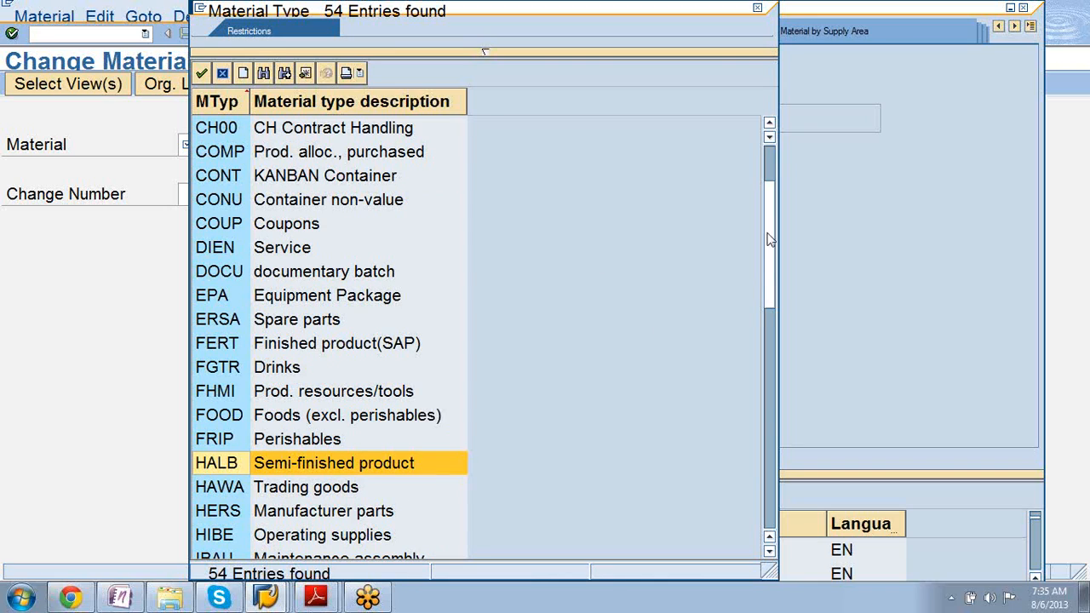
{"action": "left_click_drag", "start_coordinate": [769, 247], "coordinate": [769, 305]}
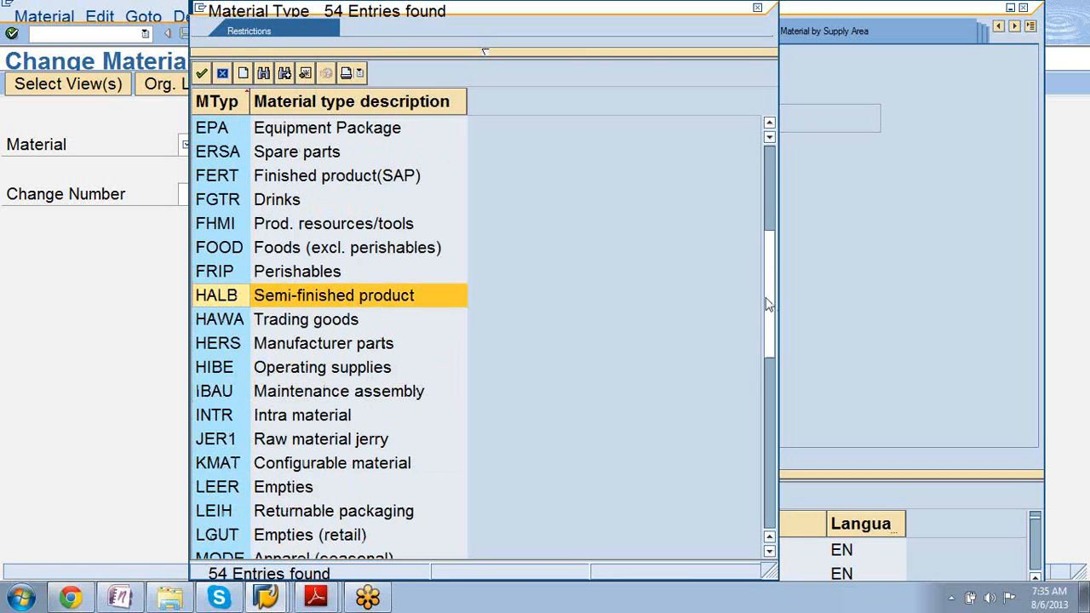
{"action": "left_click_drag", "start_coordinate": [766, 305], "coordinate": [766, 318]}
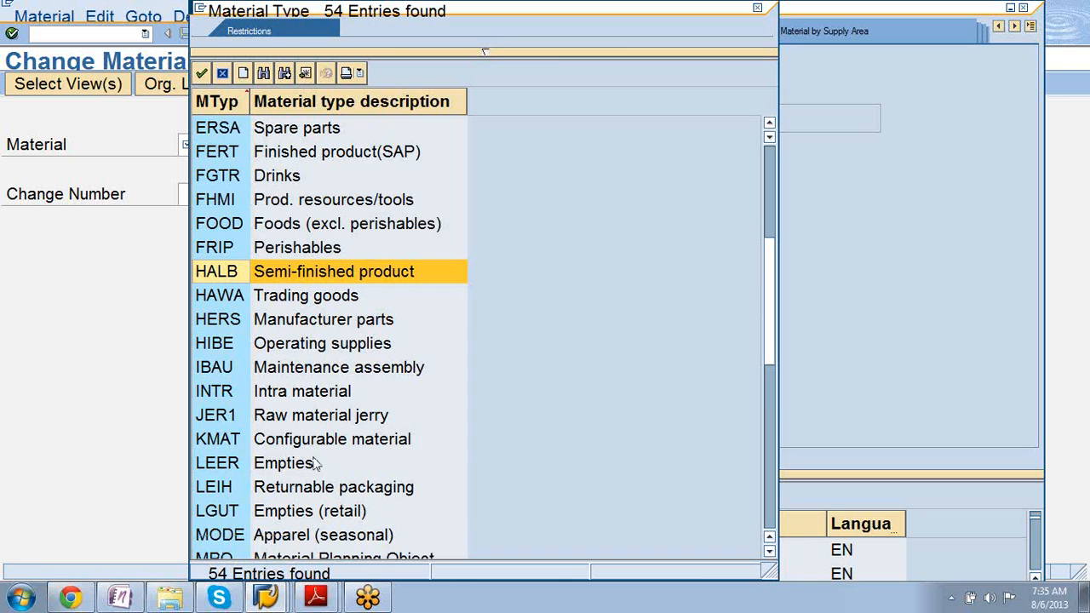
{"action": "left_click", "coordinate": [279, 445]}
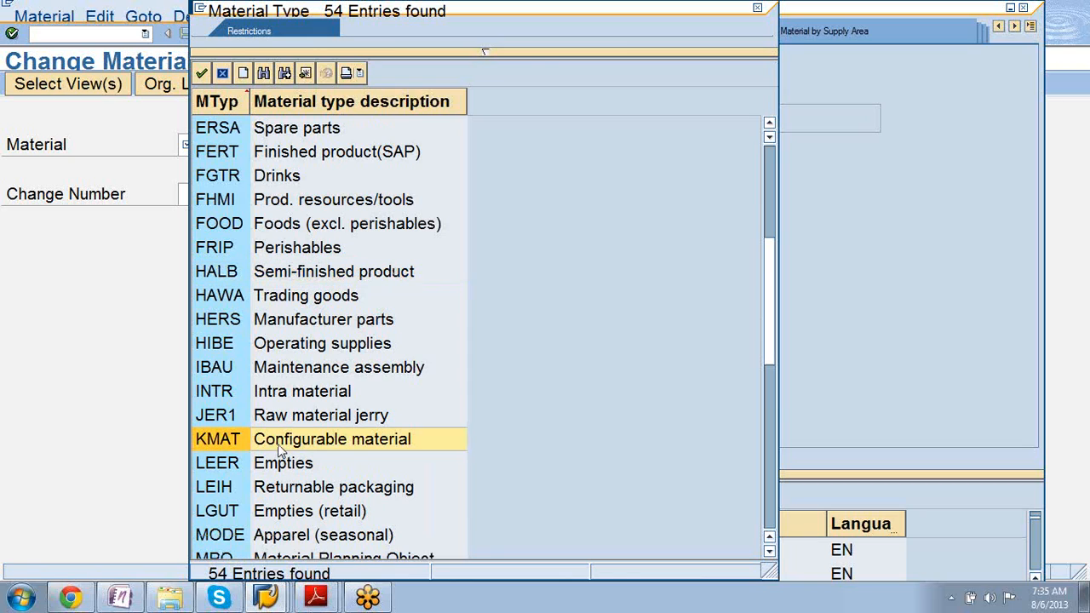
{"action": "left_click", "coordinate": [223, 400]}
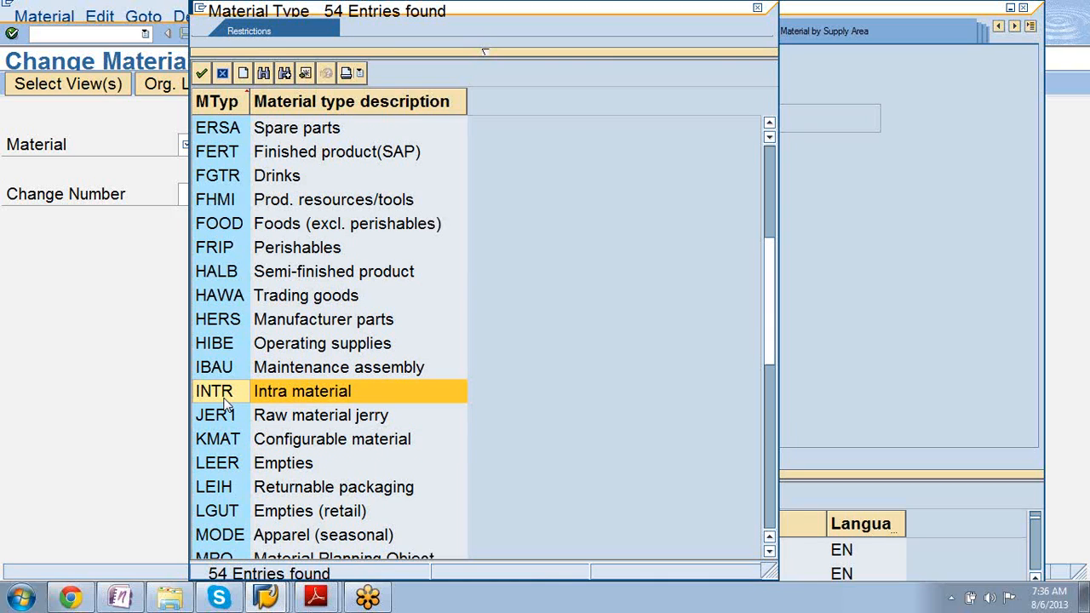
{"action": "left_click", "coordinate": [550, 295]}
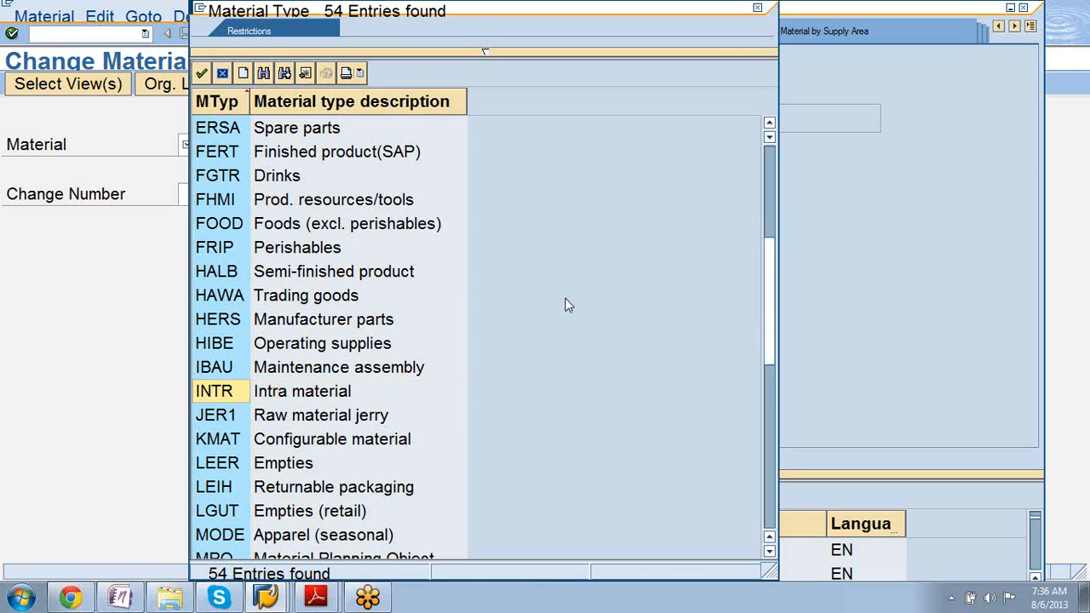
{"action": "left_click_drag", "start_coordinate": [766, 290], "coordinate": [766, 337]}
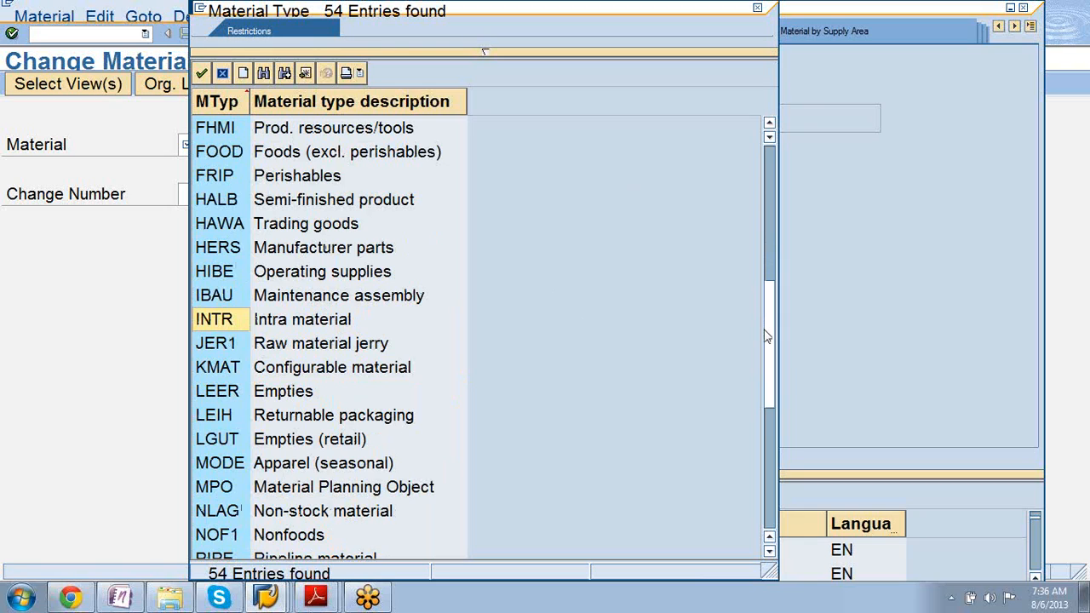
{"action": "left_click_drag", "start_coordinate": [766, 337], "coordinate": [766, 338]}
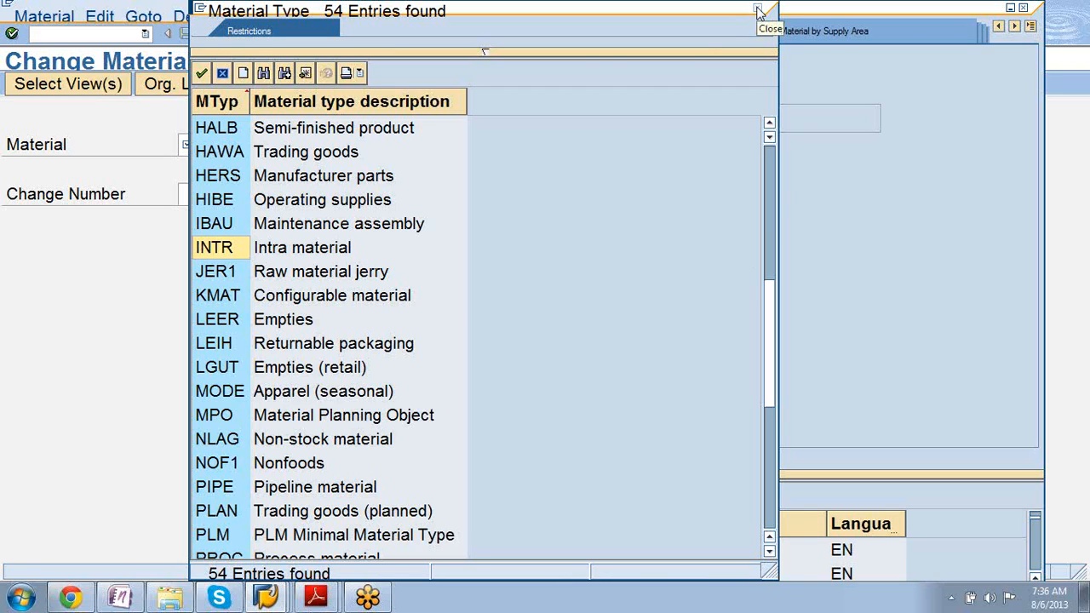
{"action": "left_click", "coordinate": [263, 494]}
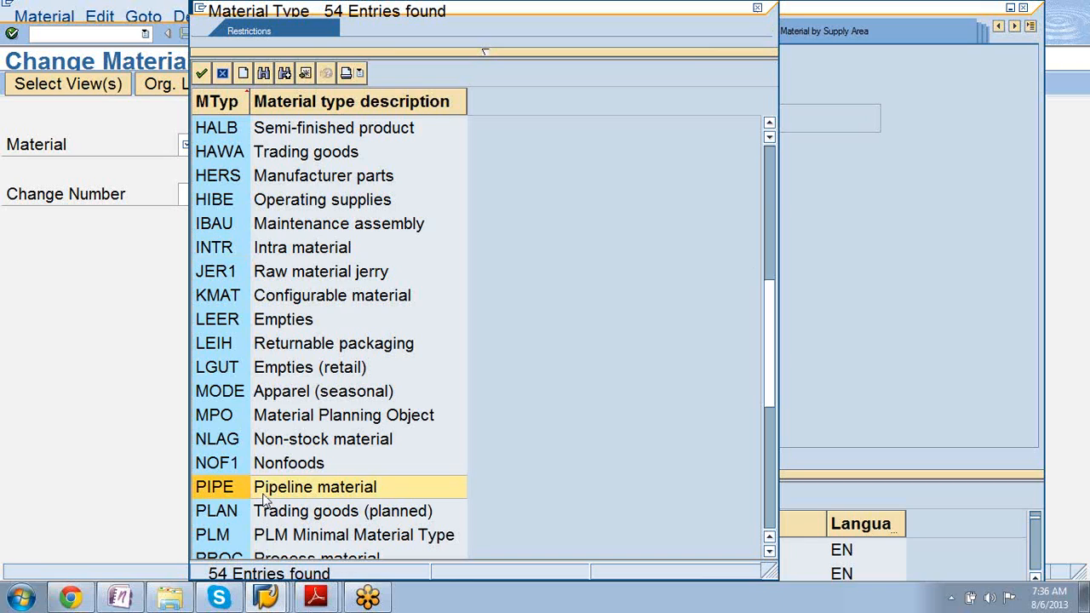
{"action": "left_click", "coordinate": [758, 10]}
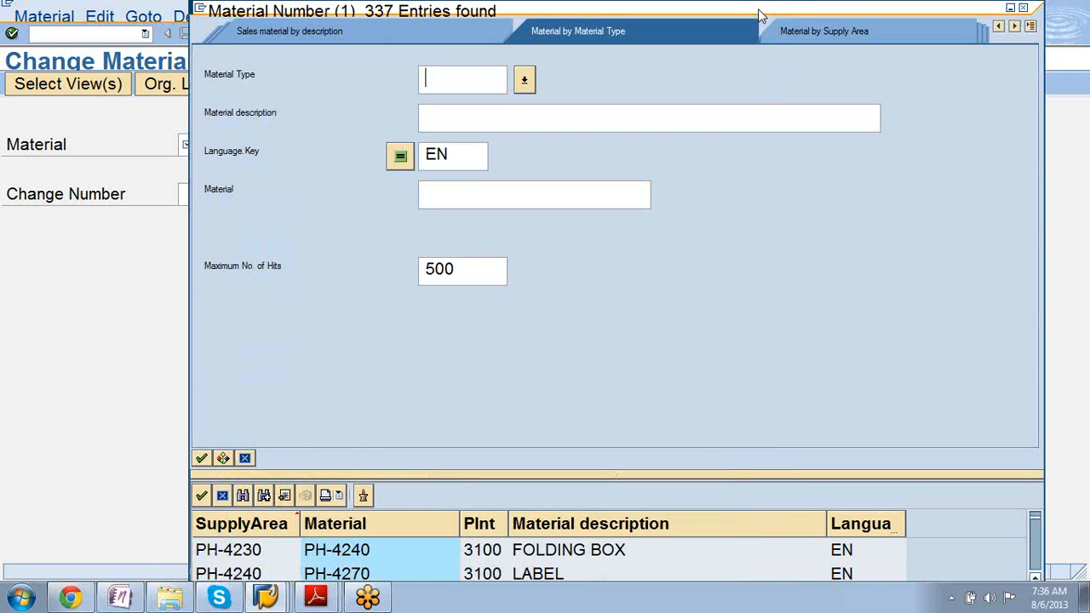
{"action": "key", "text": "Return"}
{"action": "scroll", "coordinate": [768, 256], "scroll_direction": "down", "scroll_amount": 10}
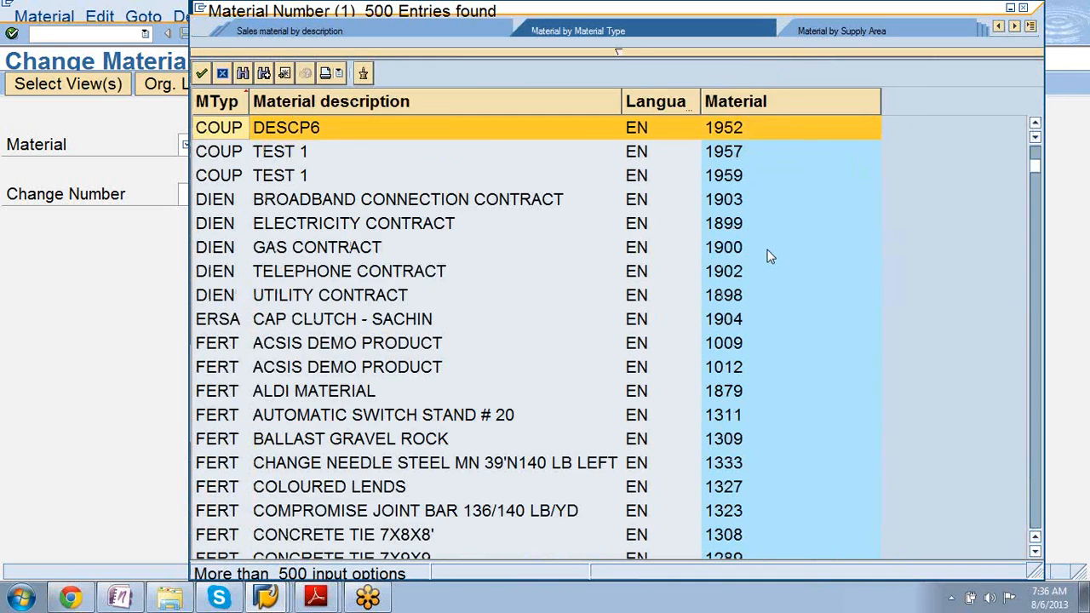
{"action": "scroll", "coordinate": [769, 256], "scroll_direction": "down", "scroll_amount": 18}
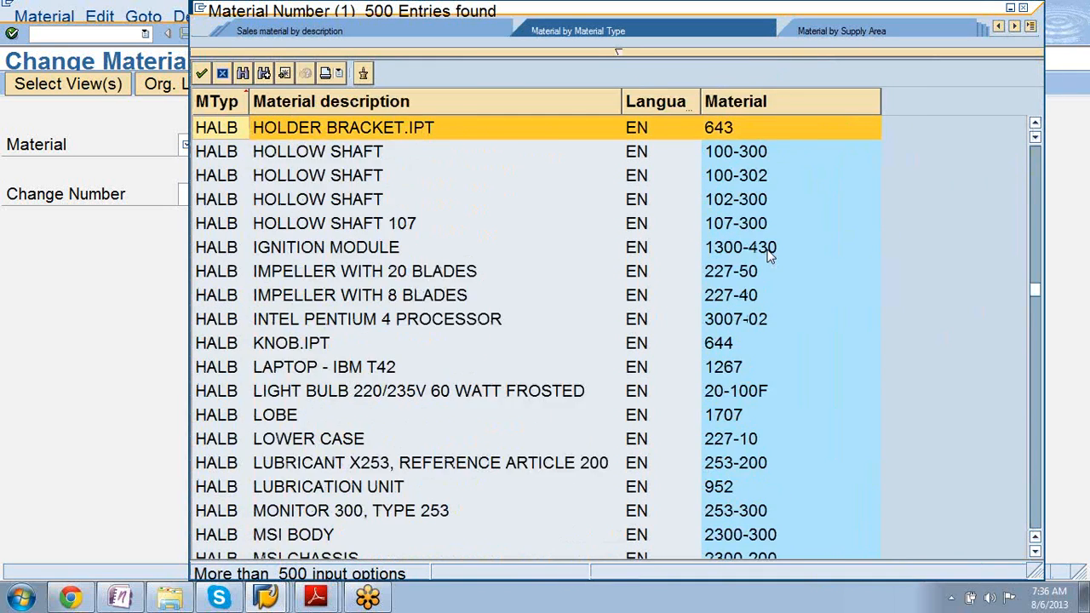
{"action": "scroll", "coordinate": [769, 256], "scroll_direction": "up", "scroll_amount": 6}
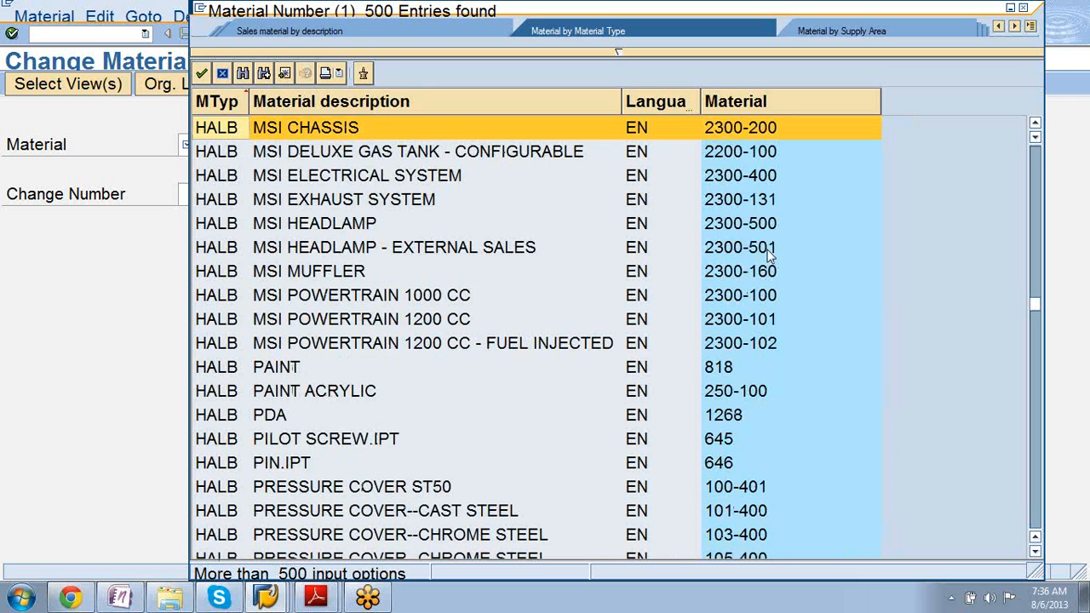
{"action": "scroll", "coordinate": [769, 257], "scroll_direction": "up", "scroll_amount": 15}
{"action": "scroll", "coordinate": [769, 256], "scroll_direction": "down", "scroll_amount": 6}
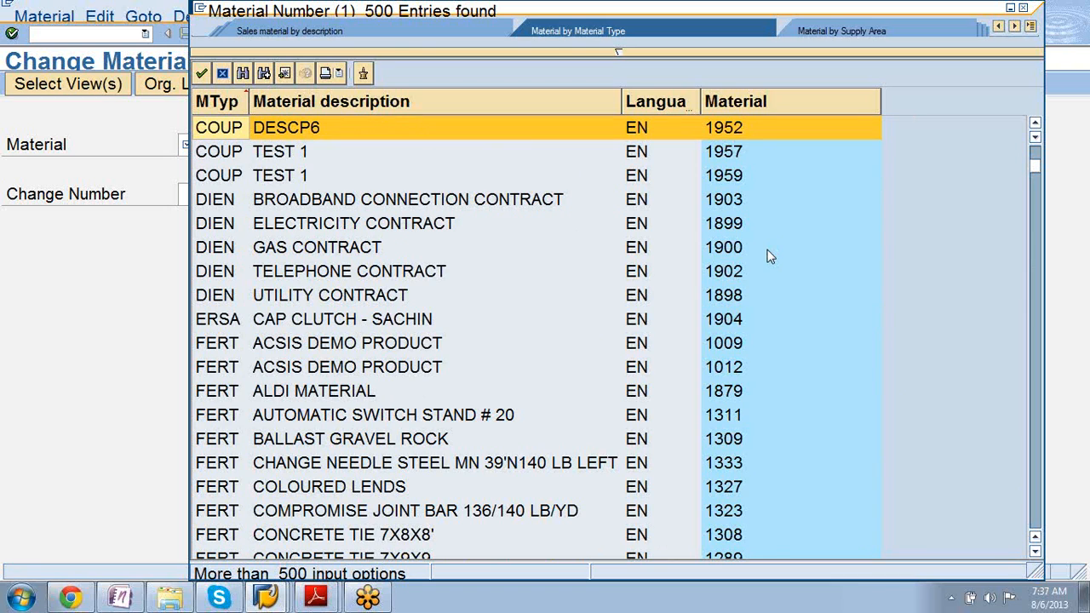
{"action": "scroll", "coordinate": [769, 256], "scroll_direction": "down", "scroll_amount": 6}
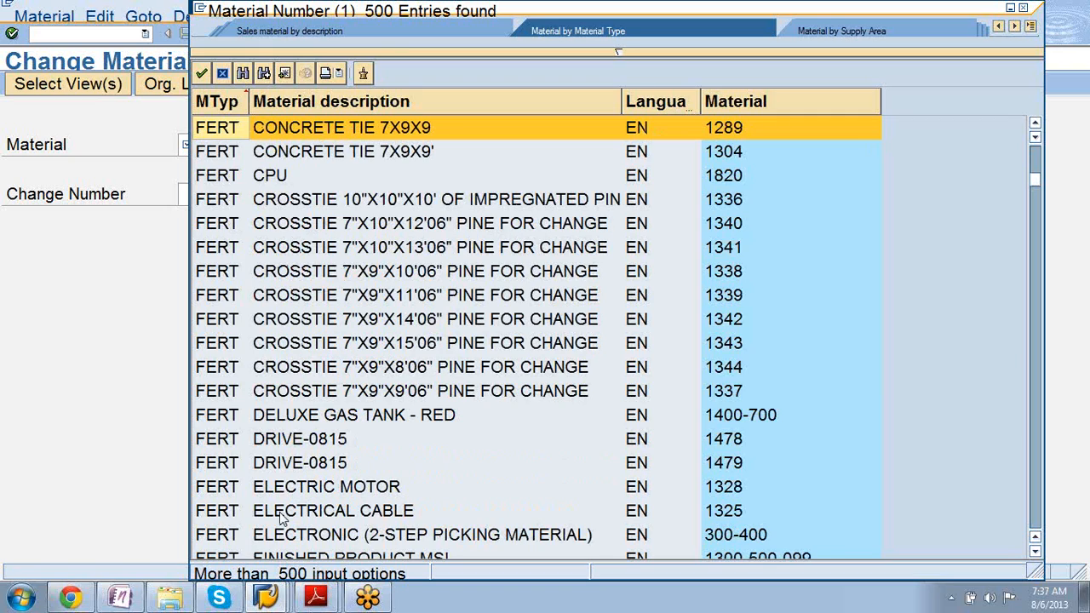
{"action": "left_click", "coordinate": [218, 486]}
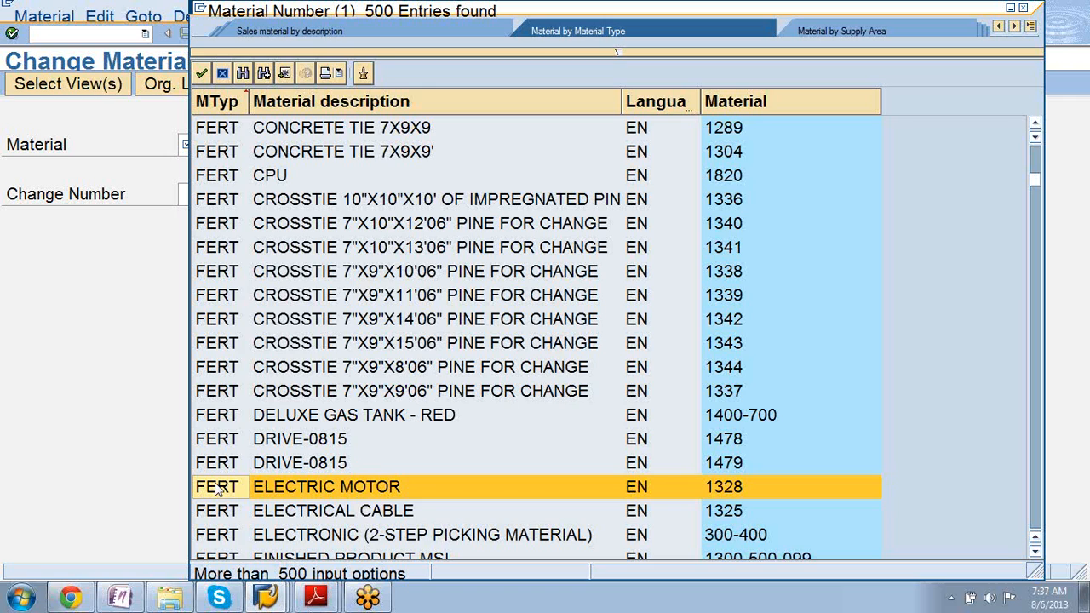
{"action": "scroll", "coordinate": [217, 486], "scroll_direction": "down", "scroll_amount": 6}
{"action": "scroll", "coordinate": [217, 487], "scroll_direction": "down", "scroll_amount": 15}
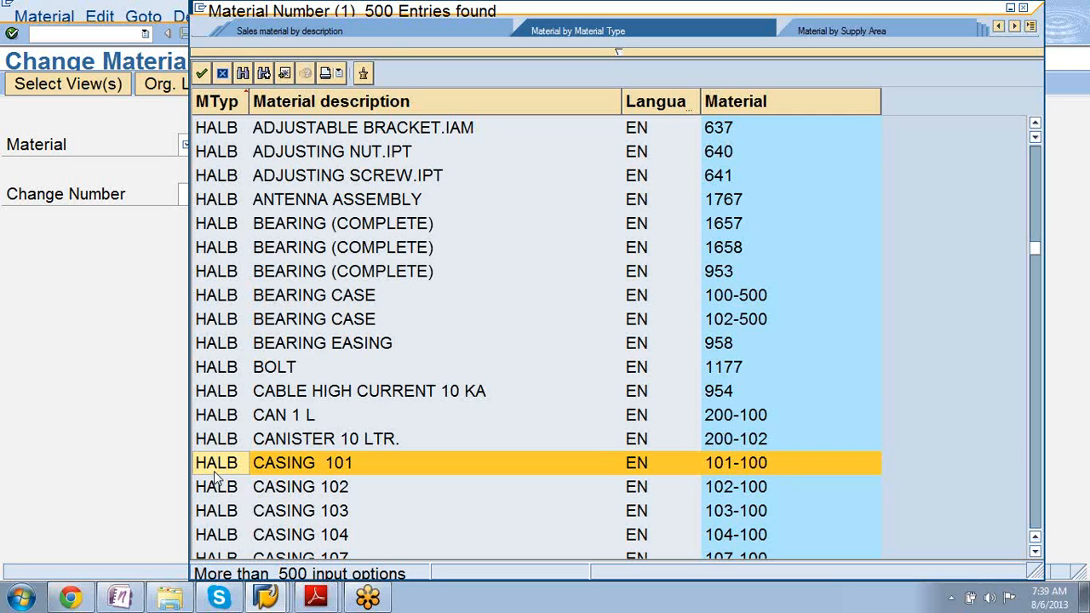
{"action": "scroll", "coordinate": [215, 478], "scroll_direction": "down", "scroll_amount": 6}
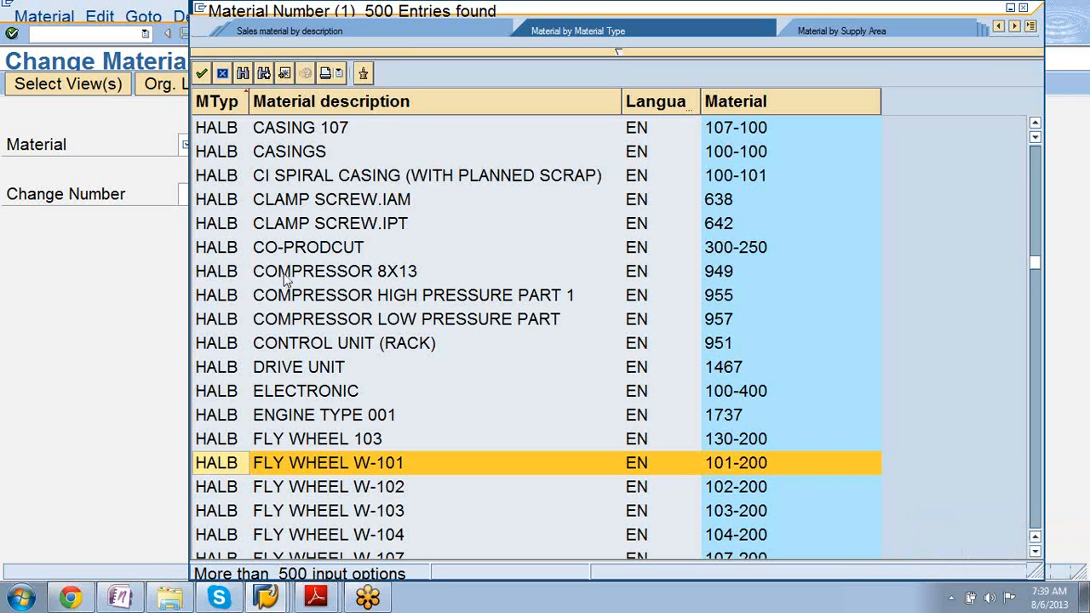
{"action": "key", "text": "Page_Down"}
{"action": "key", "text": "Page_Down"}
{"action": "key", "text": "Page_Down"}
{"action": "key", "text": "Page_Down"}
{"action": "key", "text": "Page_Down"}
{"action": "key", "text": "Page_Down"}
{"action": "key", "text": "Page_Down"}
{"action": "key", "text": "Page_Down"}
{"action": "key", "text": "Page_Down"}
{"action": "key", "text": "Page_Down"}
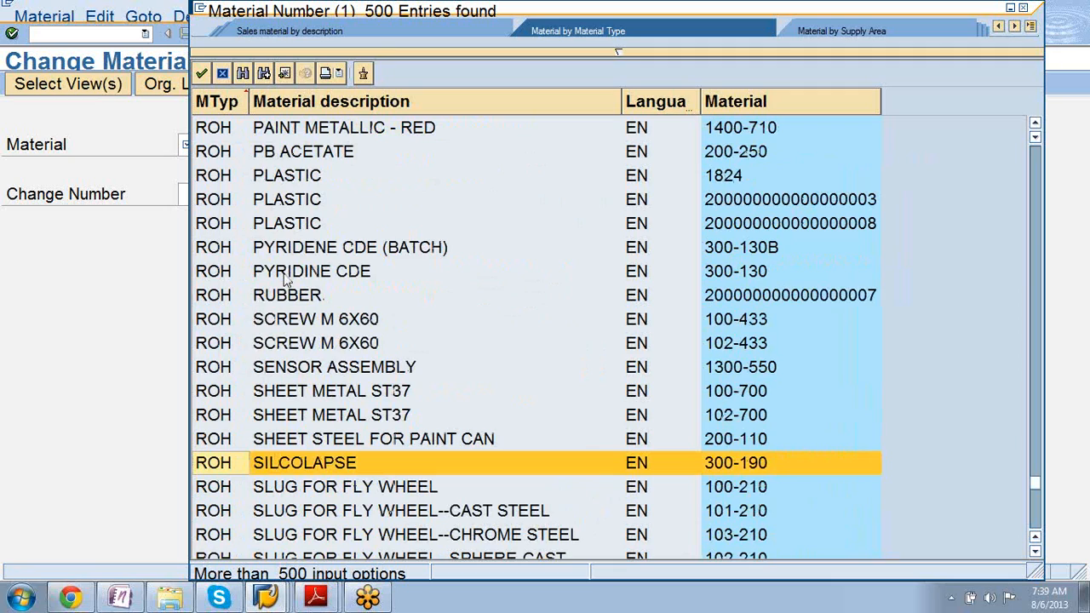
{"action": "left_click", "coordinate": [213, 228]}
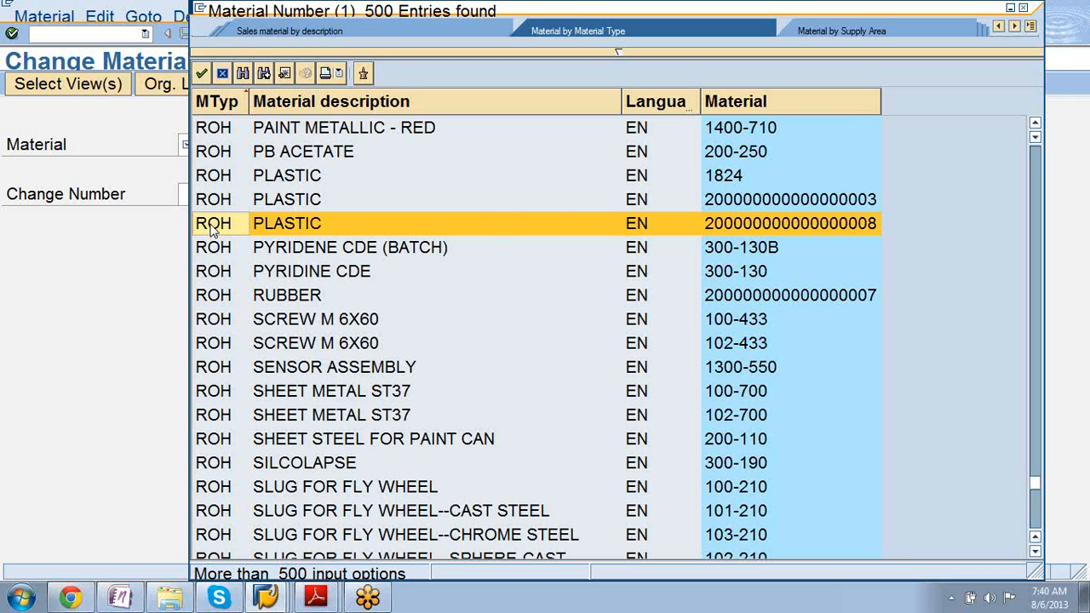
Scroll and page back up through the finished products in the 500-entry list.
{"action": "scroll", "coordinate": [213, 230], "scroll_direction": "down", "scroll_amount": 12}
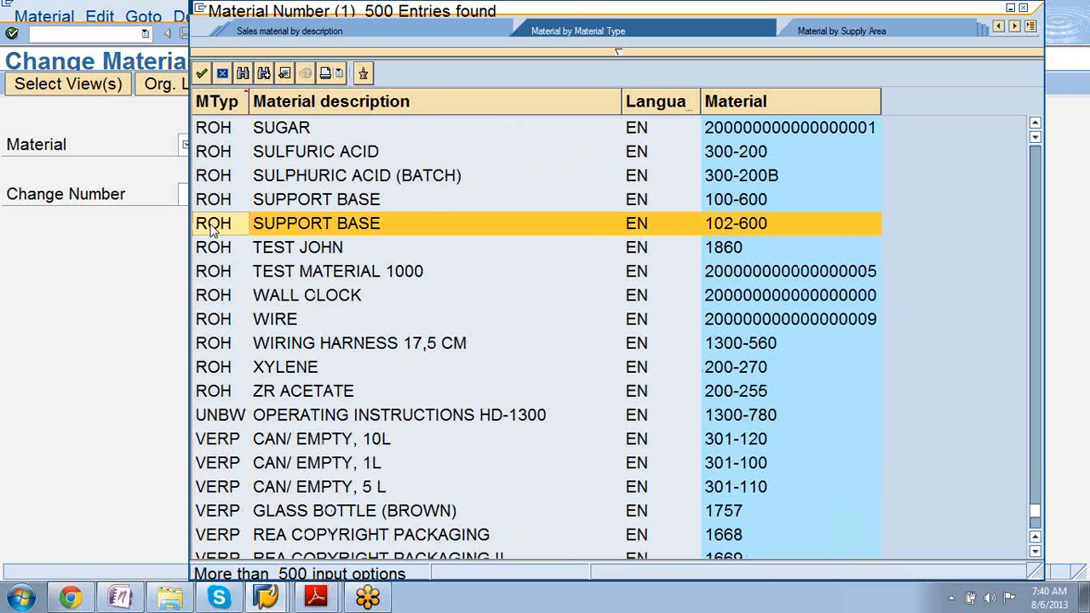
{"action": "scroll", "coordinate": [213, 230], "scroll_direction": "down", "scroll_amount": 5}
{"action": "scroll", "coordinate": [212, 229], "scroll_direction": "up", "scroll_amount": 20}
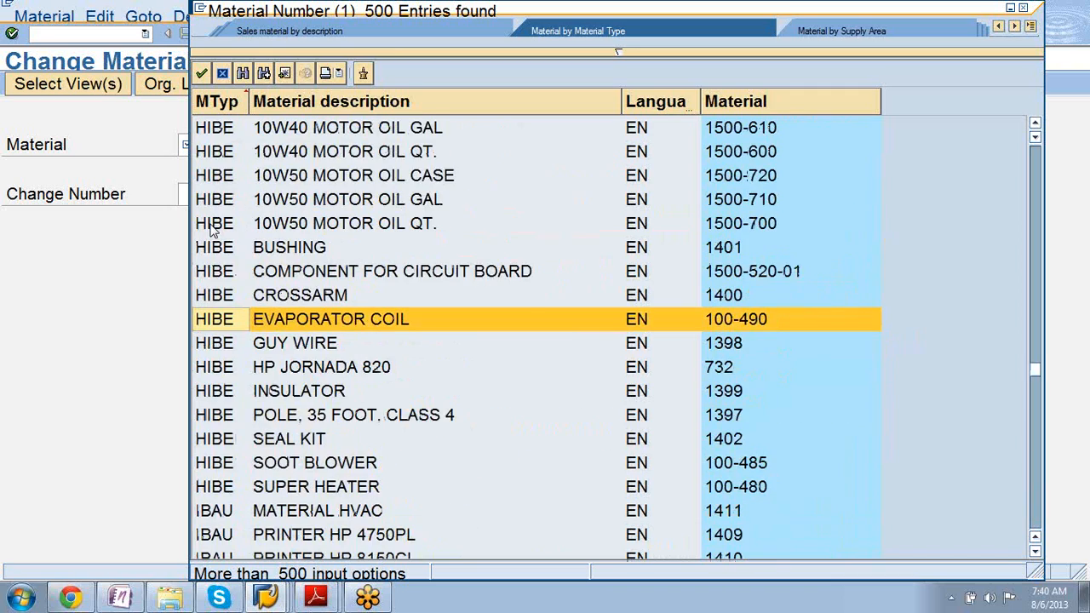
{"action": "scroll", "coordinate": [213, 230], "scroll_direction": "up", "scroll_amount": 20}
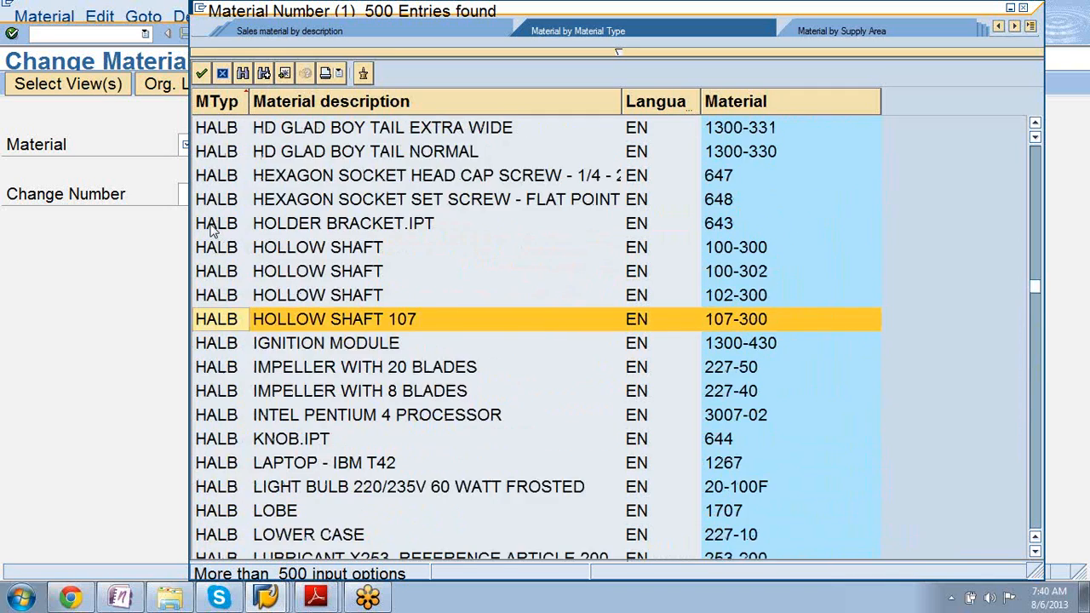
{"action": "scroll", "coordinate": [213, 230], "scroll_direction": "up", "scroll_amount": 6}
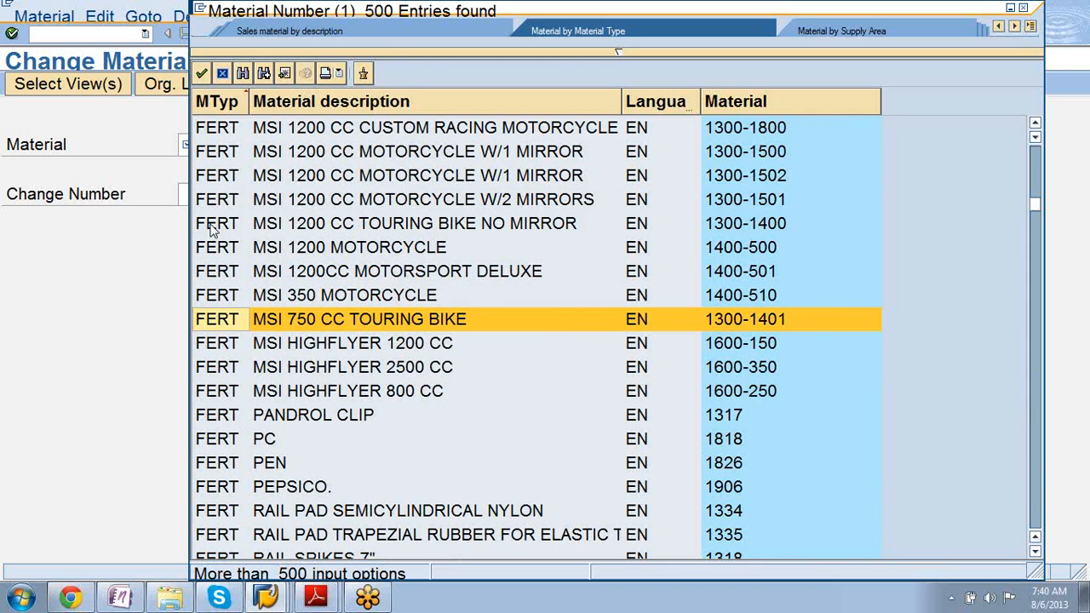
{"action": "key", "text": "Page_Up"}
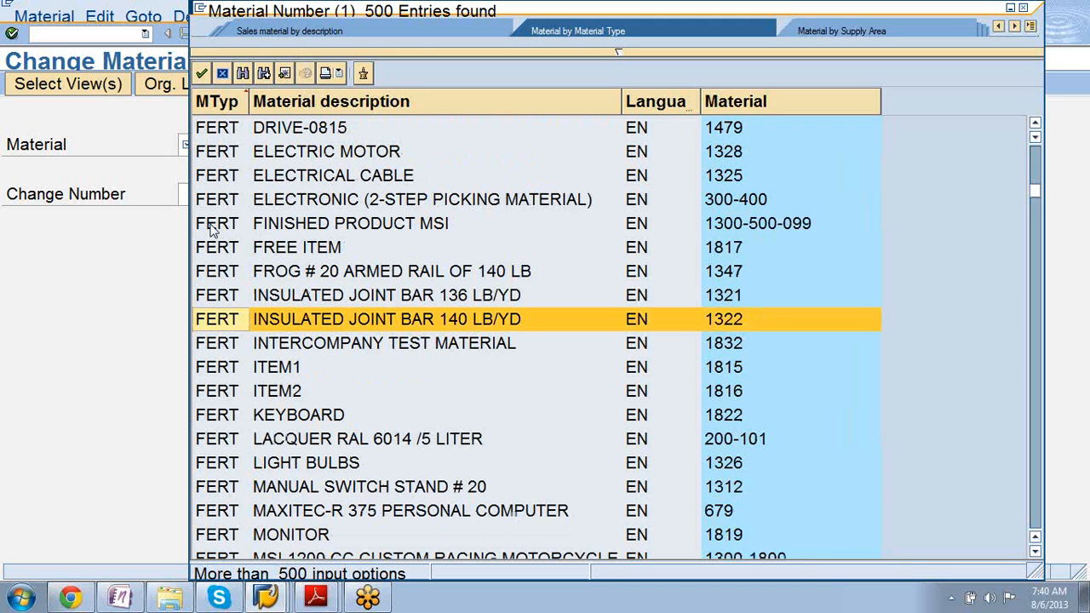
{"action": "key", "text": "Page_Up"}
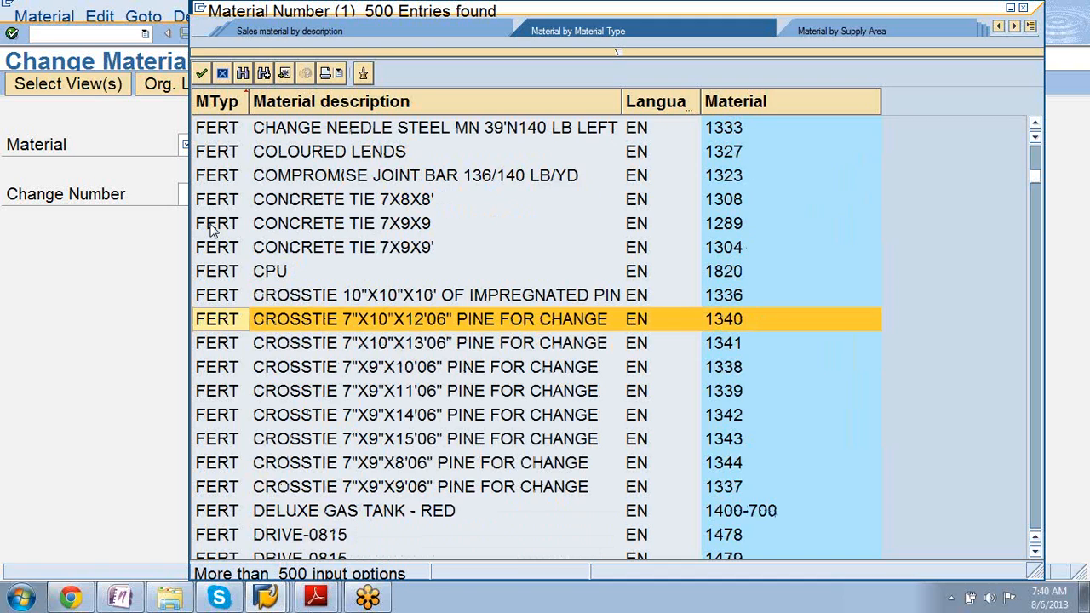
{"action": "key", "text": "Page_Up"}
{"action": "key", "text": "Page_Up"}
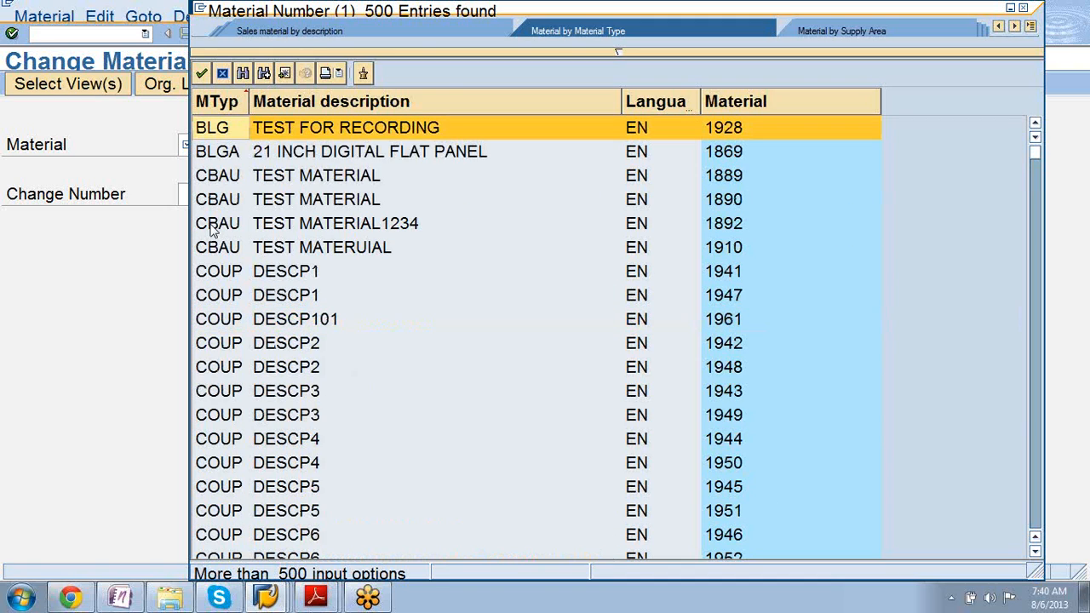
Page down to the list's end, mark CAN/ EMPTY, 5 L, then close without choosing.
{"action": "key", "text": "Page_Down"}
{"action": "key", "text": "Page_Down"}
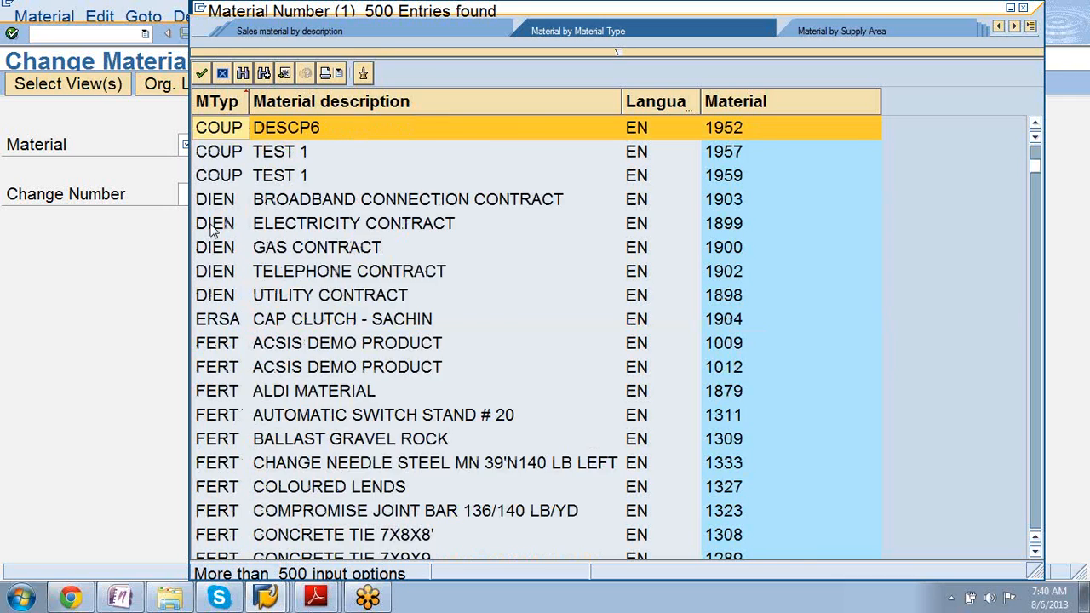
{"action": "key", "text": "Page_Up"}
{"action": "key", "text": "Page_Down"}
{"action": "key", "text": "Page_Down"}
{"action": "key", "text": "Page_Down"}
{"action": "key", "text": "Page_Down"}
{"action": "key", "text": "Page_Down"}
{"action": "key", "text": "Page_Down"}
{"action": "key", "text": "Page_Down"}
{"action": "key", "text": "Page_Down"}
{"action": "key", "text": "Page_Down"}
{"action": "key", "text": "Page_Down"}
{"action": "key", "text": "Page_Down"}
{"action": "key", "text": "Page_Down"}
{"action": "key", "text": "Page_Down"}
{"action": "key", "text": "Page_Down"}
{"action": "key", "text": "Page_Down"}
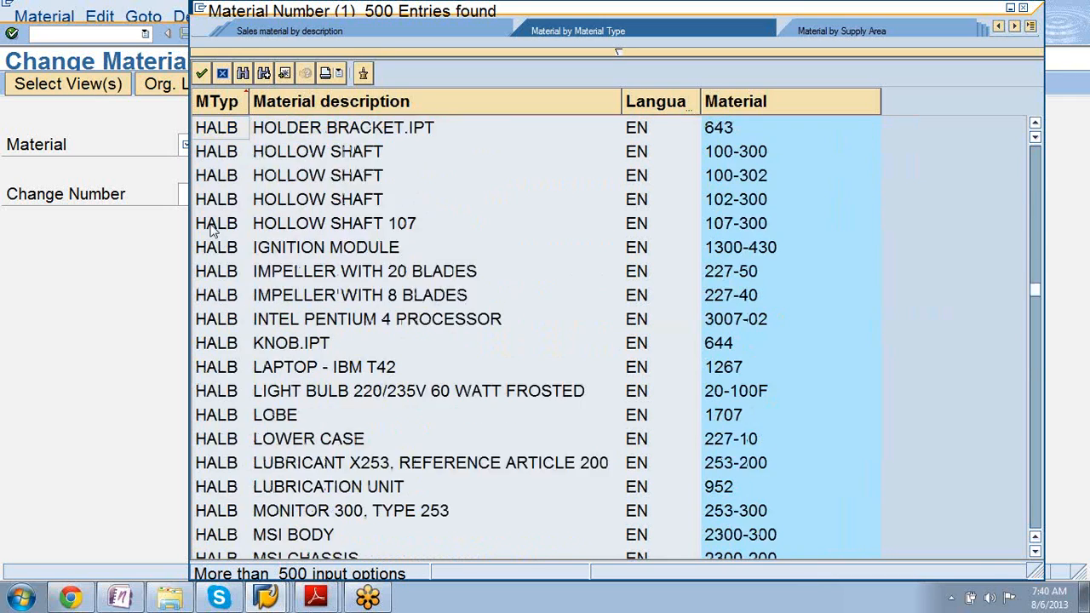
{"action": "key", "text": "Page_Down"}
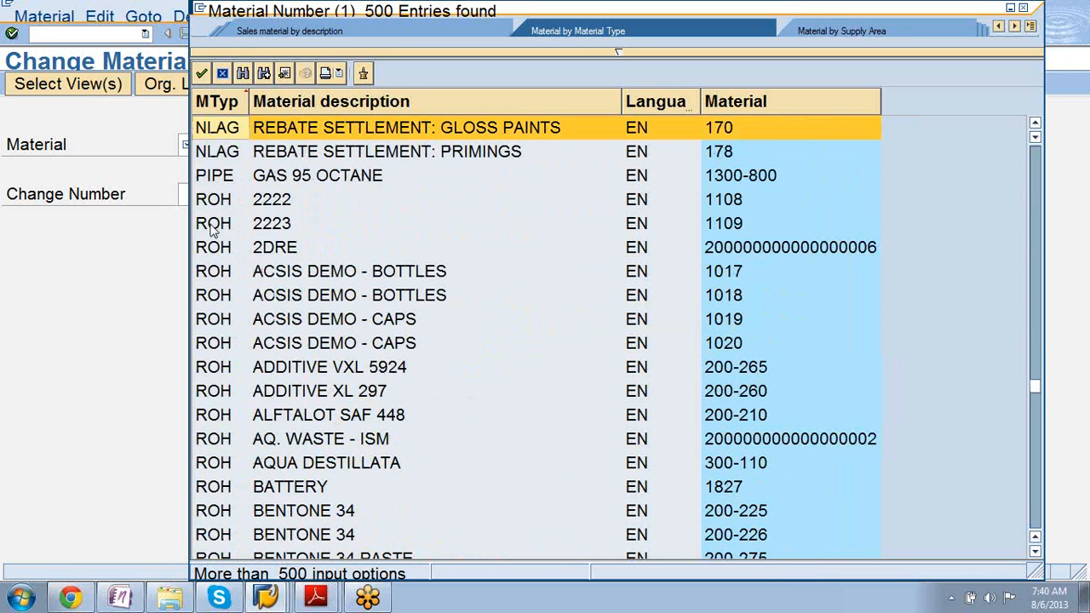
{"action": "key", "text": "Page_Down"}
{"action": "key", "text": "Page_Down"}
{"action": "key", "text": "Page_Down"}
{"action": "key", "text": "Page_Down"}
{"action": "key", "text": "Page_Down"}
{"action": "key", "text": "Page_Down"}
{"action": "key", "text": "Page_Down"}
{"action": "key", "text": "Page_Down"}
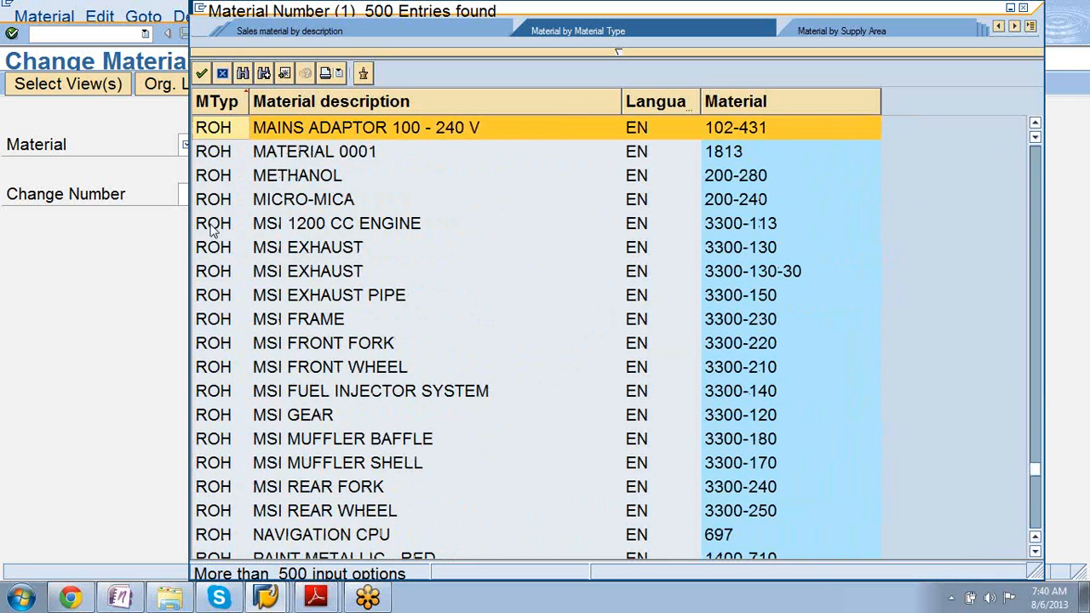
{"action": "key", "text": "Page_Down"}
{"action": "key", "text": "Page_Down"}
{"action": "key", "text": "Page_Down"}
{"action": "key", "text": "Page_Down"}
{"action": "key", "text": "Page_Down"}
{"action": "key", "text": "Page_Down"}
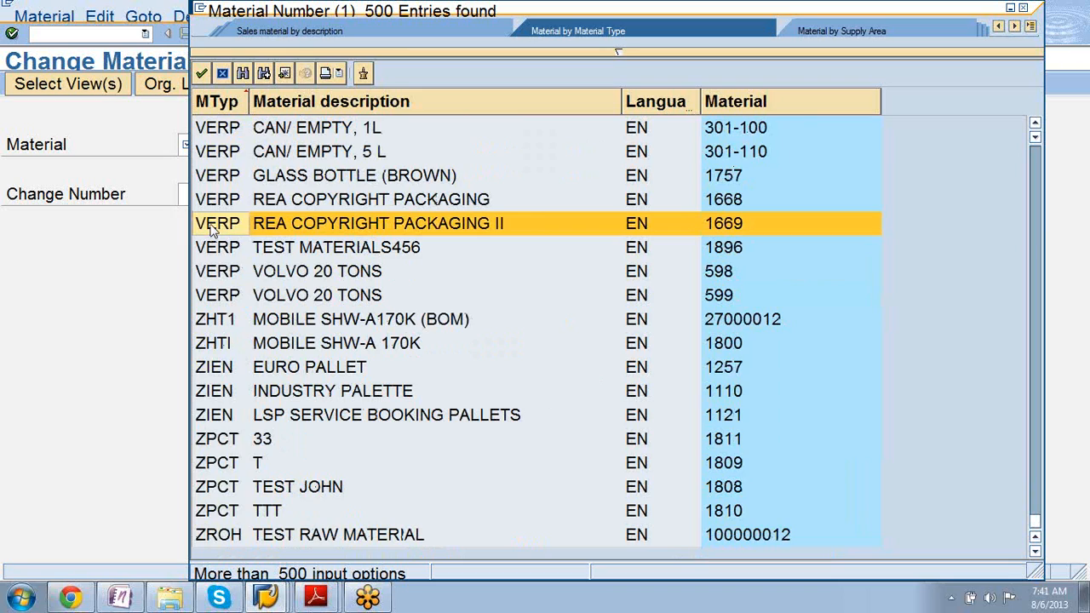
{"action": "left_click", "coordinate": [209, 158]}
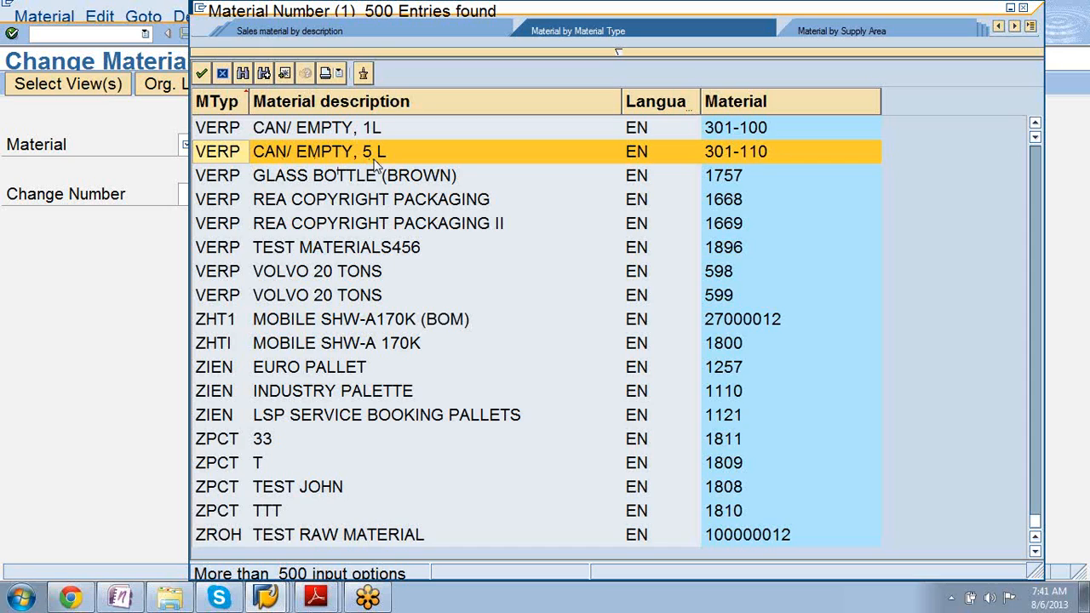
{"action": "left_click", "coordinate": [1025, 10]}
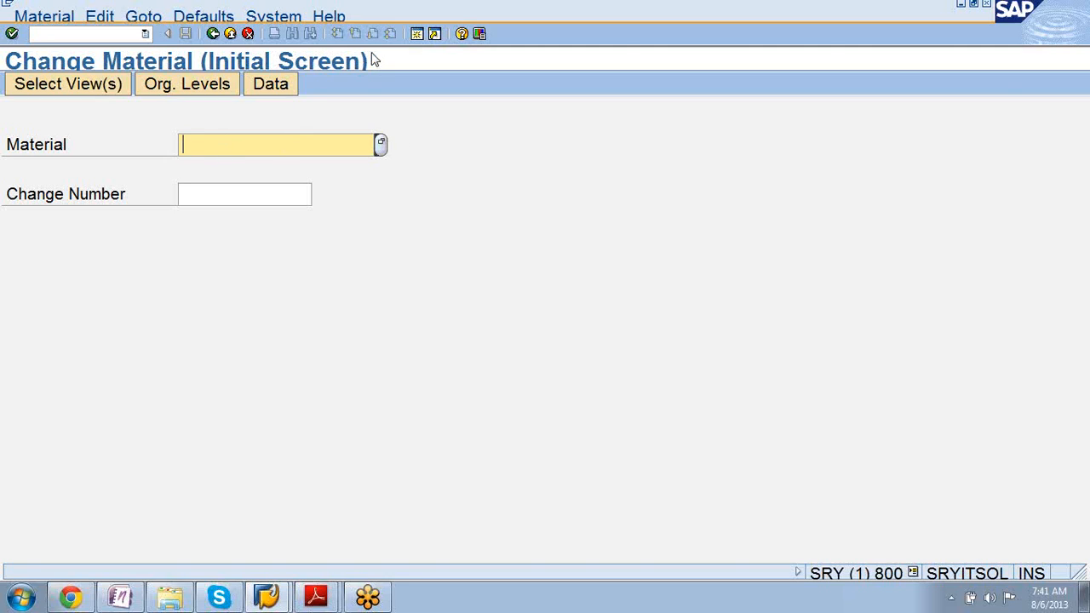
Reopen the material number search and list the 54 material types.
{"action": "left_click", "coordinate": [381, 144]}
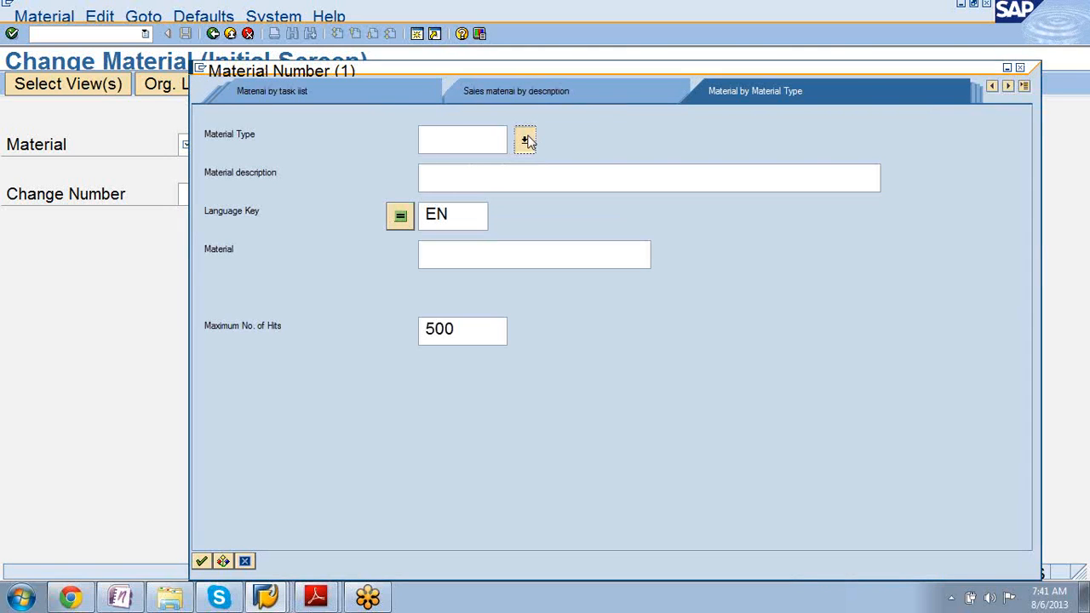
{"action": "left_click", "coordinate": [525, 140]}
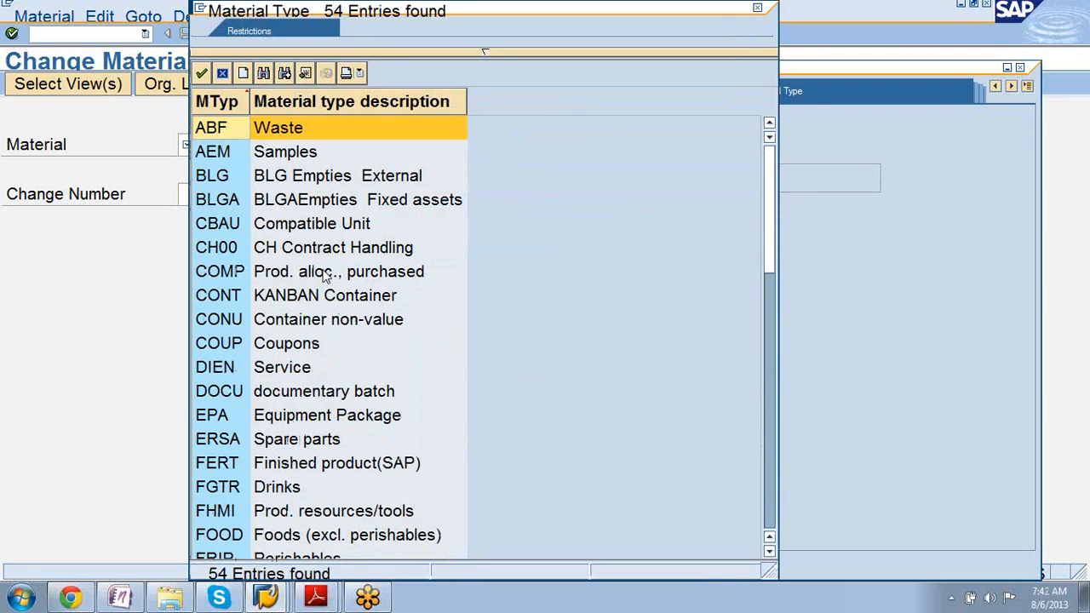
Restrict the search to DIEN service materials and pick T-ZS226 from the results.
{"action": "double_click", "coordinate": [237, 367]}
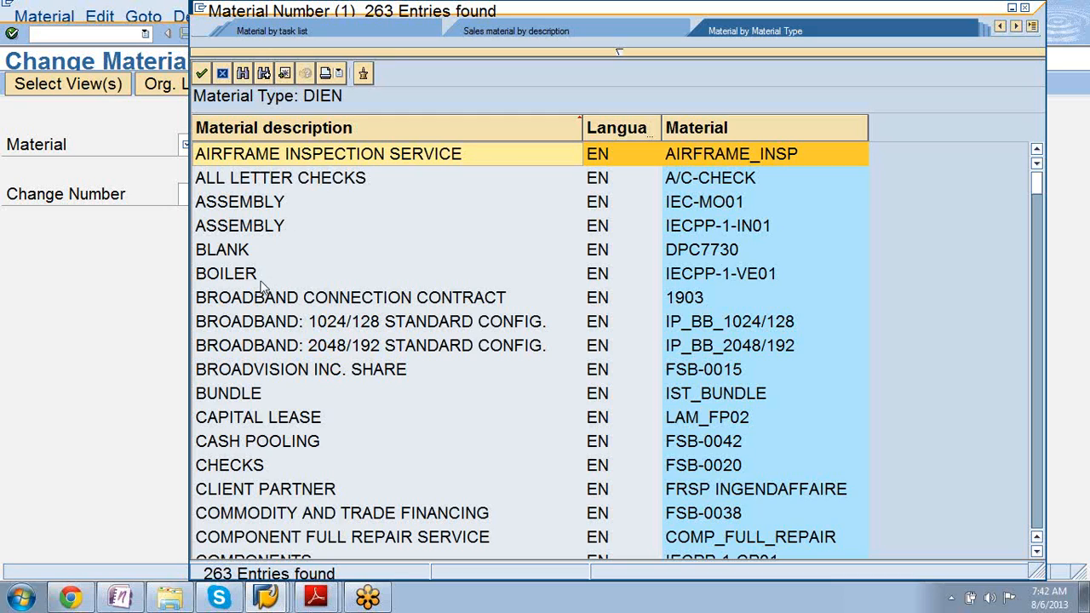
{"action": "scroll", "coordinate": [261, 340], "scroll_direction": "down", "scroll_amount": 5}
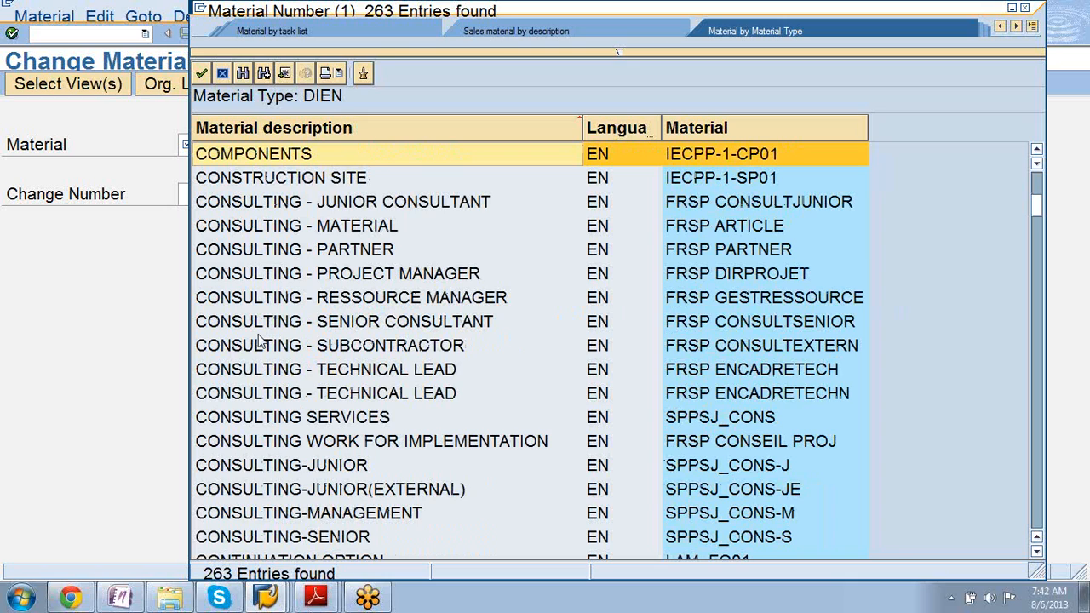
{"action": "scroll", "coordinate": [261, 340], "scroll_direction": "down", "scroll_amount": 5}
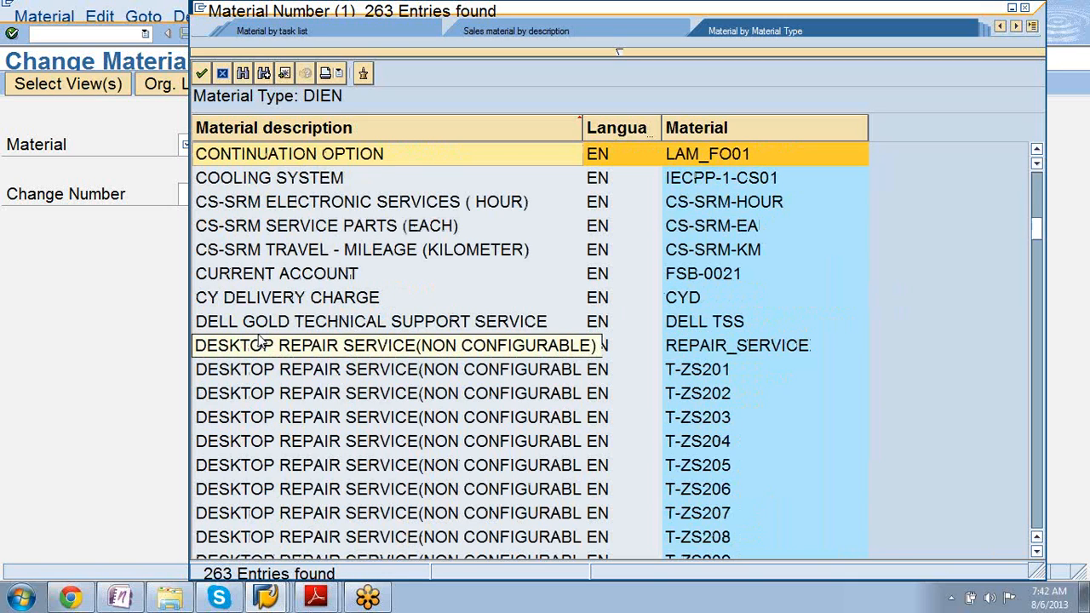
{"action": "scroll", "coordinate": [261, 340], "scroll_direction": "down", "scroll_amount": 5}
{"action": "scroll", "coordinate": [261, 340], "scroll_direction": "down", "scroll_amount": 5}
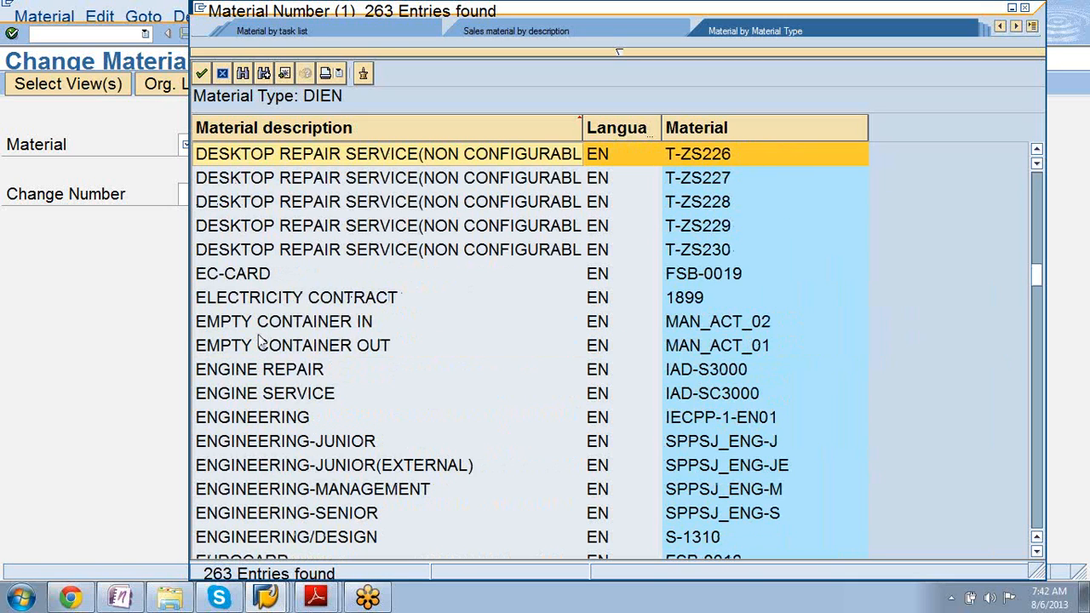
{"action": "double_click", "coordinate": [269, 158]}
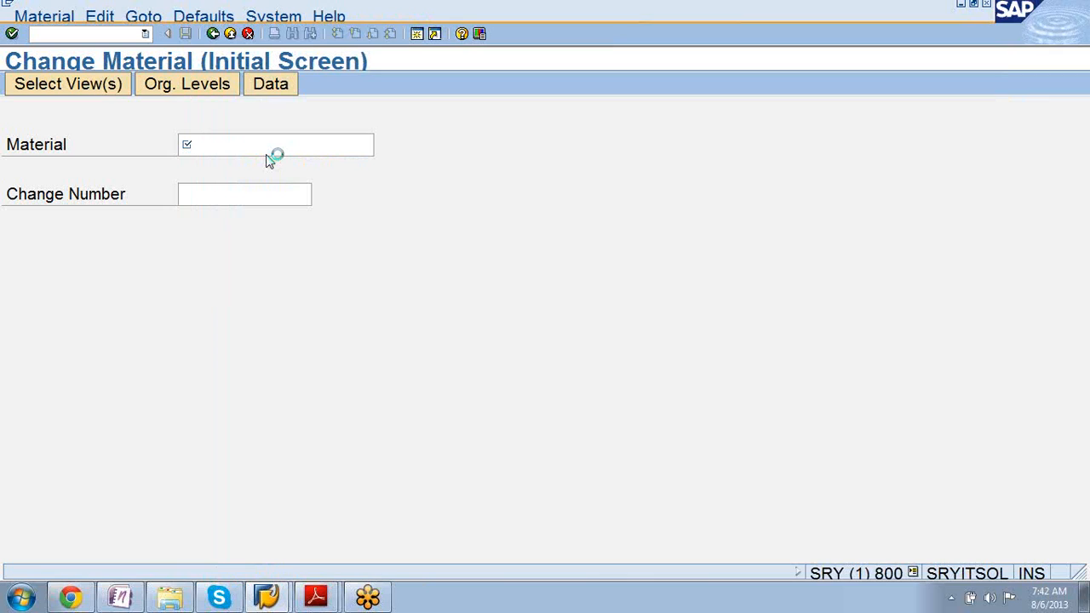
Confirm T-ZS226, select all material views and accept them.
{"action": "key", "text": "Return"}
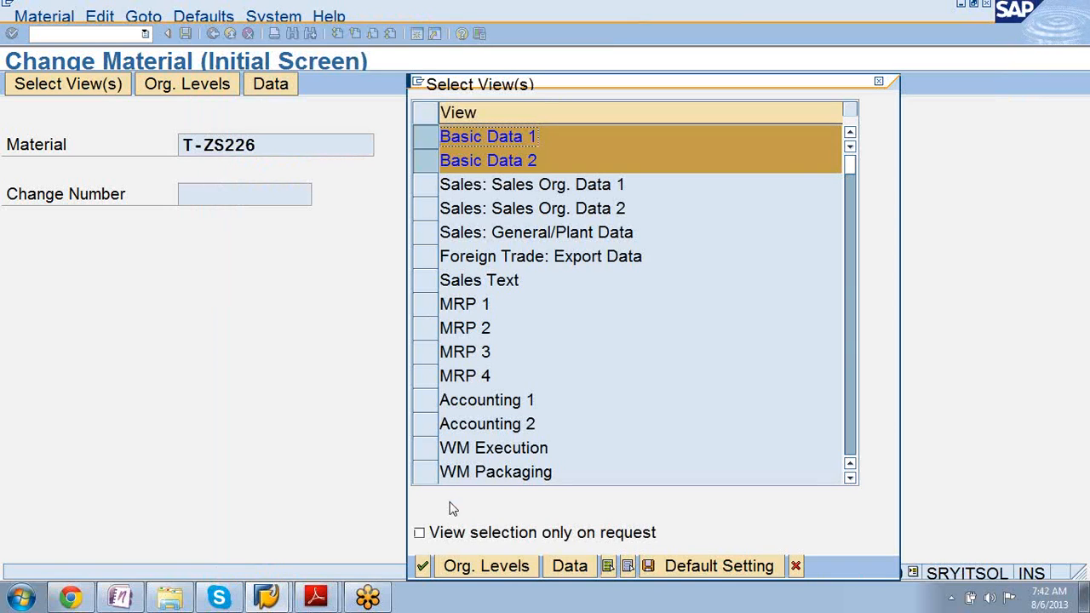
{"action": "left_click", "coordinate": [609, 567]}
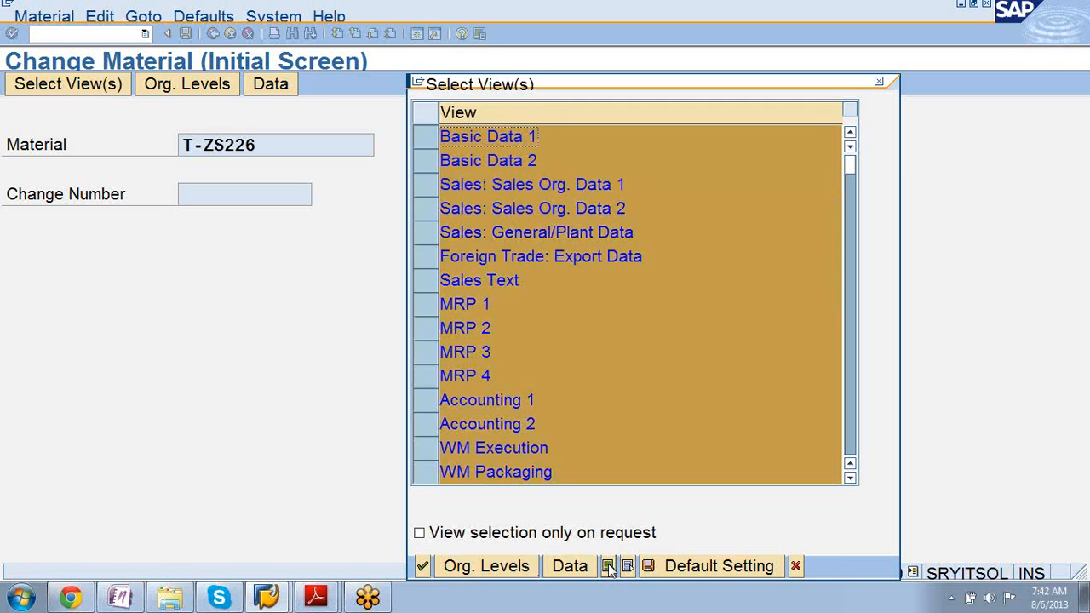
{"action": "left_click", "coordinate": [422, 567]}
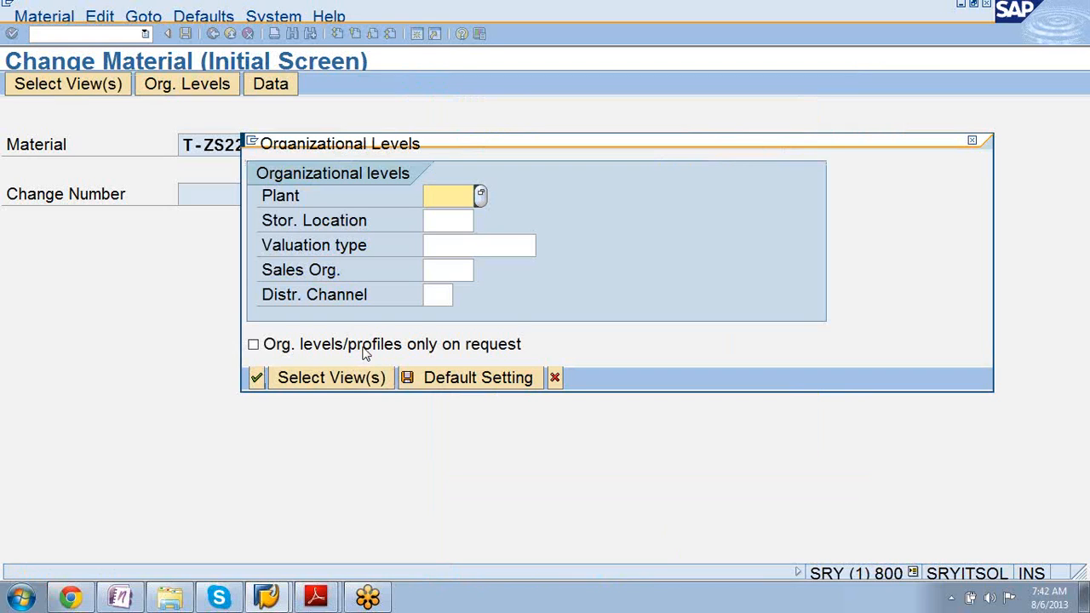
Fill in initial organizational levels with sales org 1000 and distribution channel 10.
{"action": "type", "text": "1000"}
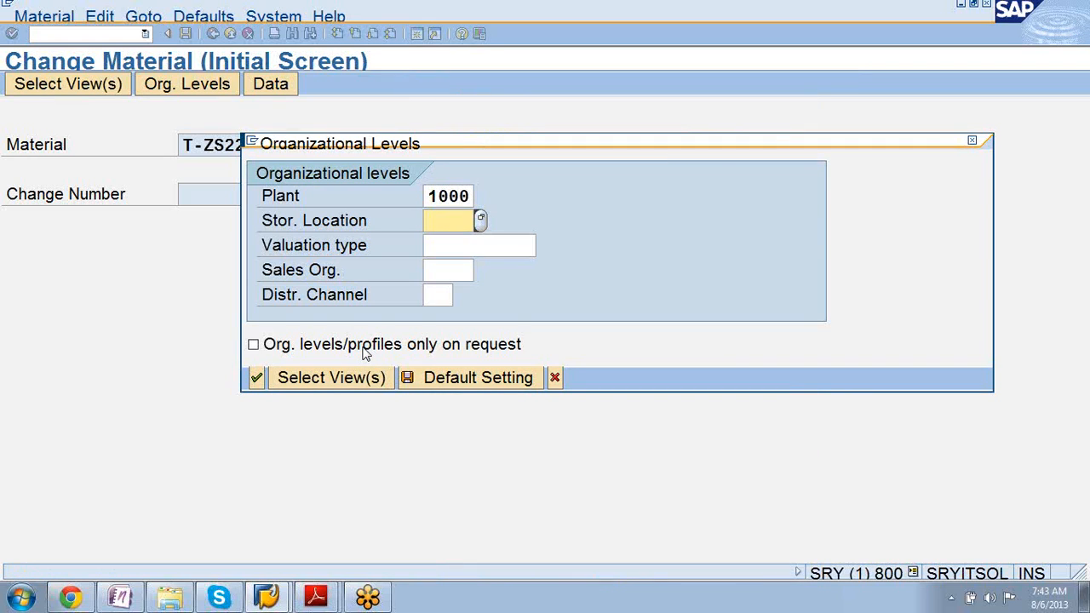
{"action": "type", "text": "0001"}
{"action": "key", "text": "Tab"}
{"action": "key", "text": "Tab"}
{"action": "type", "text": "1000"}
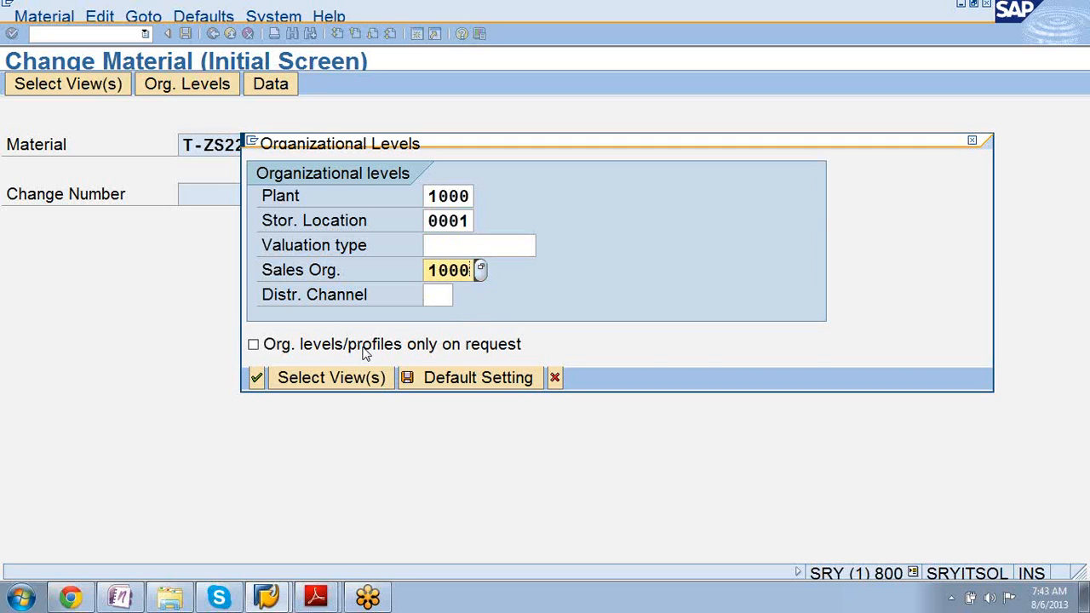
{"action": "key", "text": "Tab"}
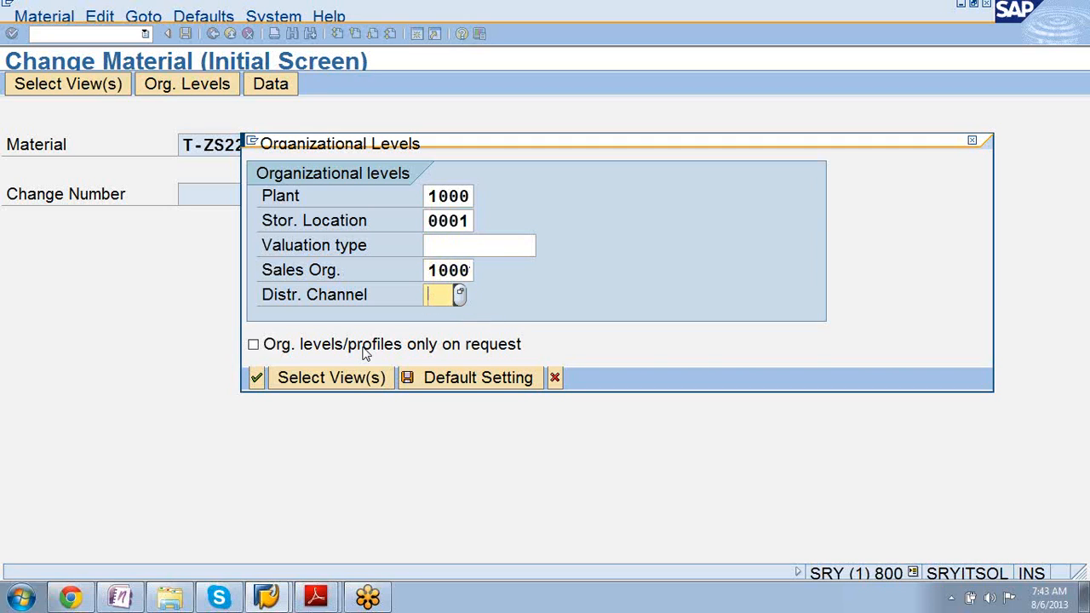
{"action": "type", "text": "10"}
{"action": "key", "text": "Return"}
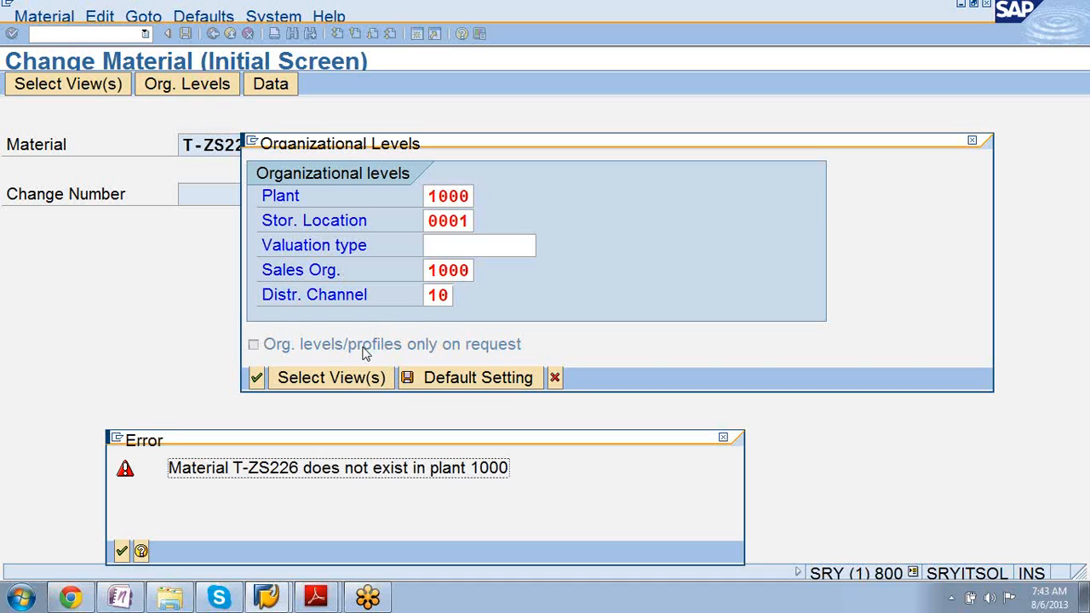
Replace the rejected plant 1000 with plant 1200 Dresden.
{"action": "key", "text": "Return"}
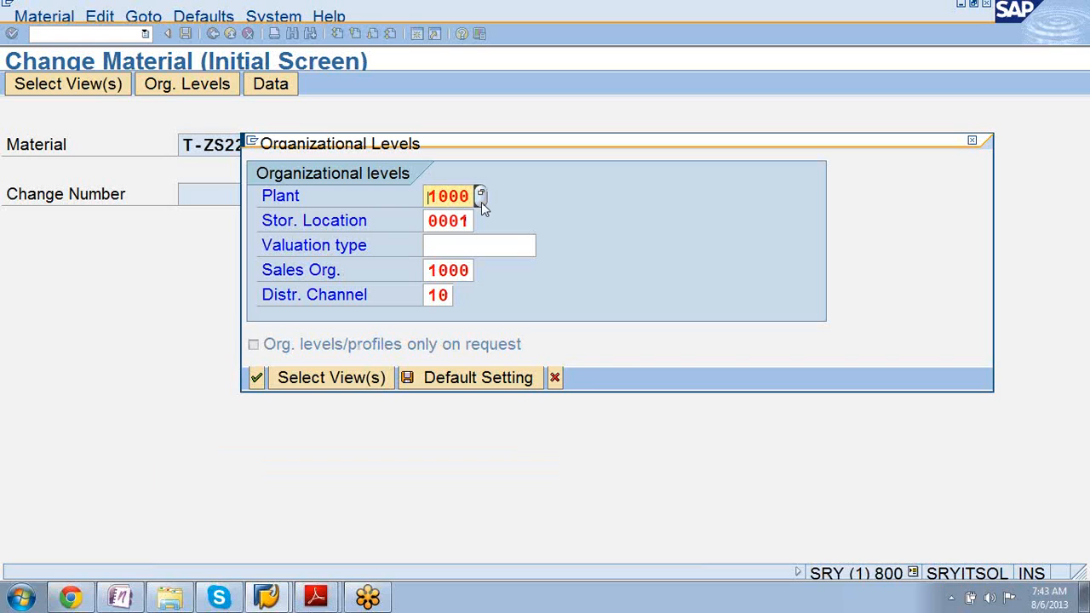
{"action": "key", "text": "Delete"}
{"action": "key", "text": "Delete"}
{"action": "key", "text": "Delete"}
{"action": "key", "text": "Delete"}
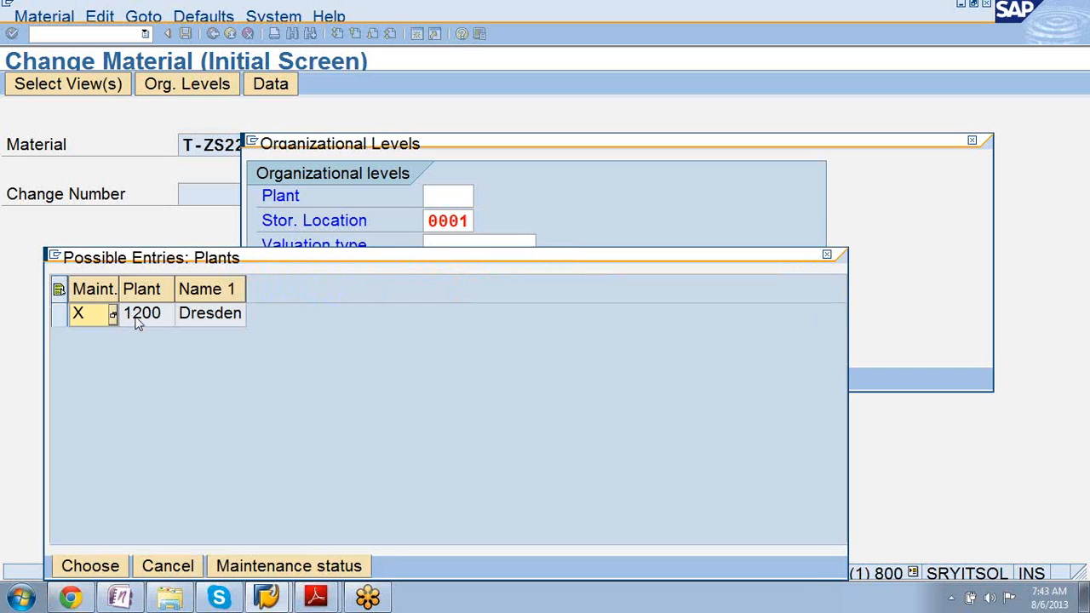
{"action": "double_click", "coordinate": [139, 315]}
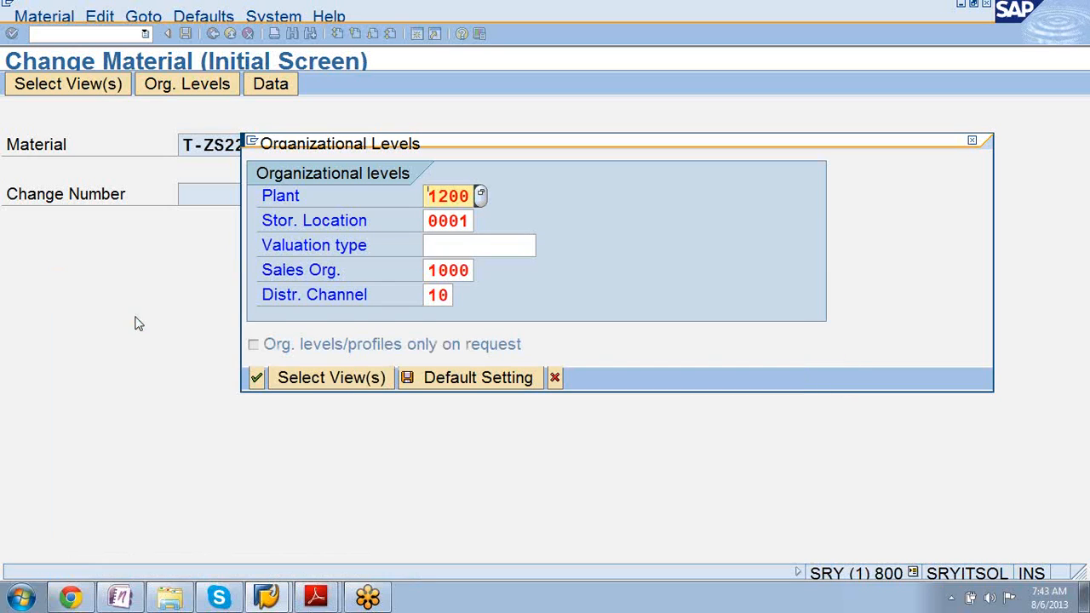
{"action": "key", "text": "Return"}
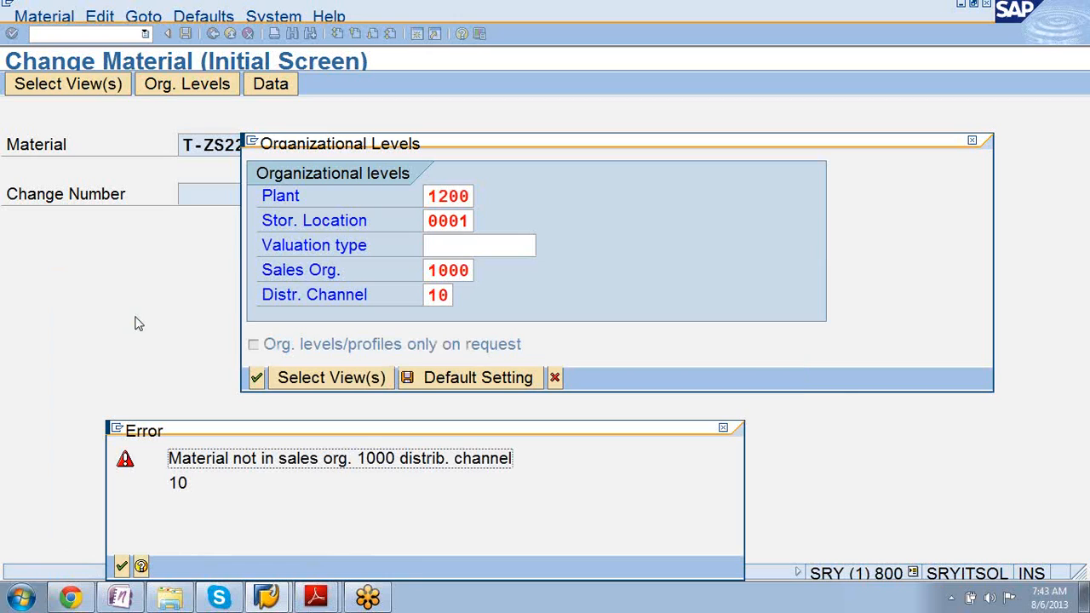
Pick sales org 1000 with distribution channel 14 from the valid combinations.
{"action": "left_click", "coordinate": [121, 566]}
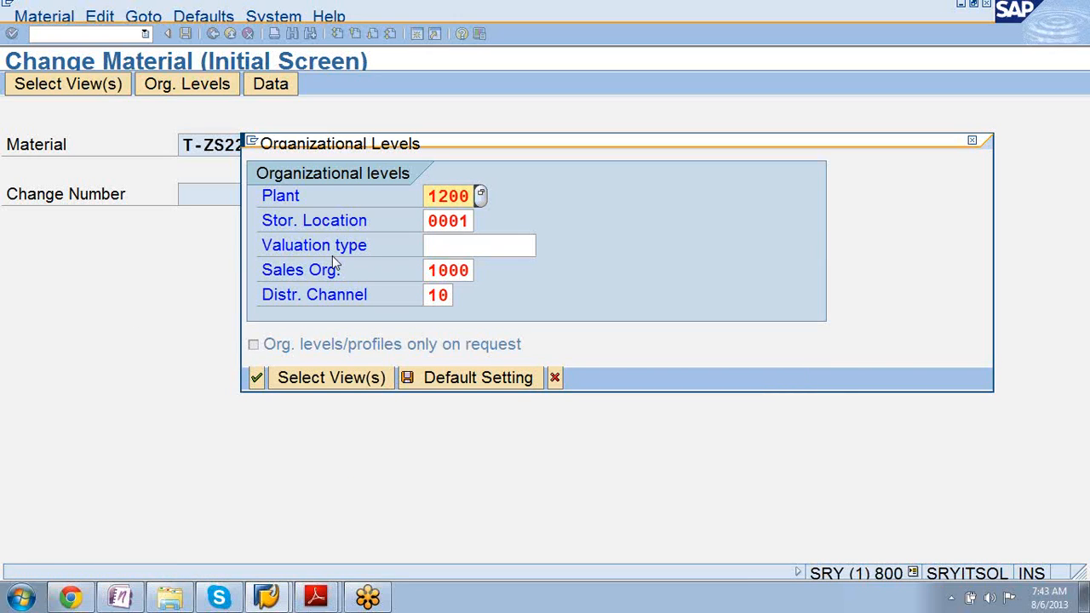
{"action": "left_click", "coordinate": [444, 270]}
{"action": "key", "text": "Return"}
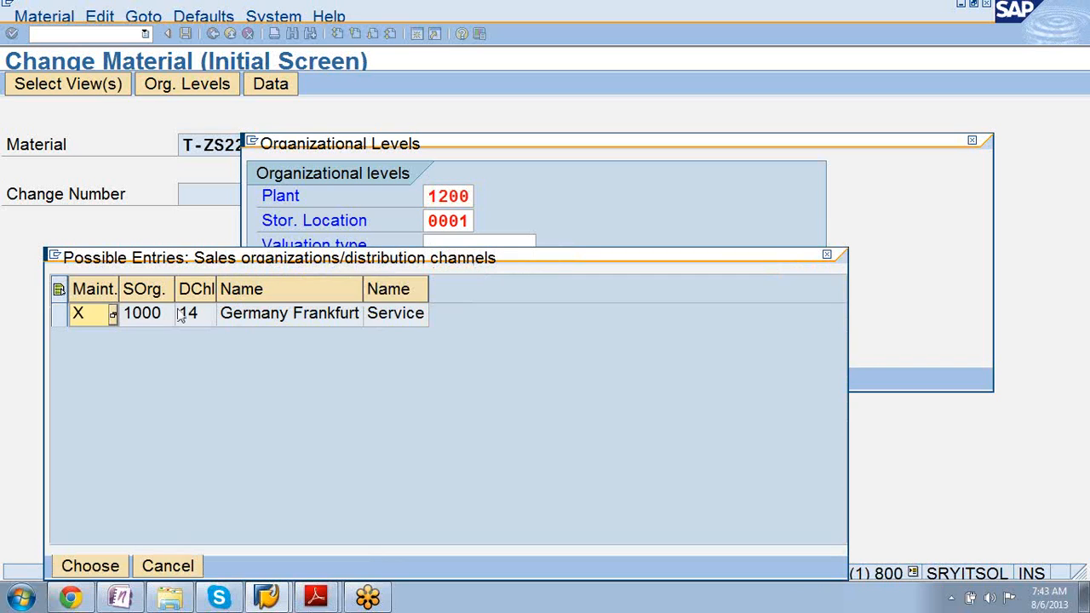
{"action": "double_click", "coordinate": [149, 320]}
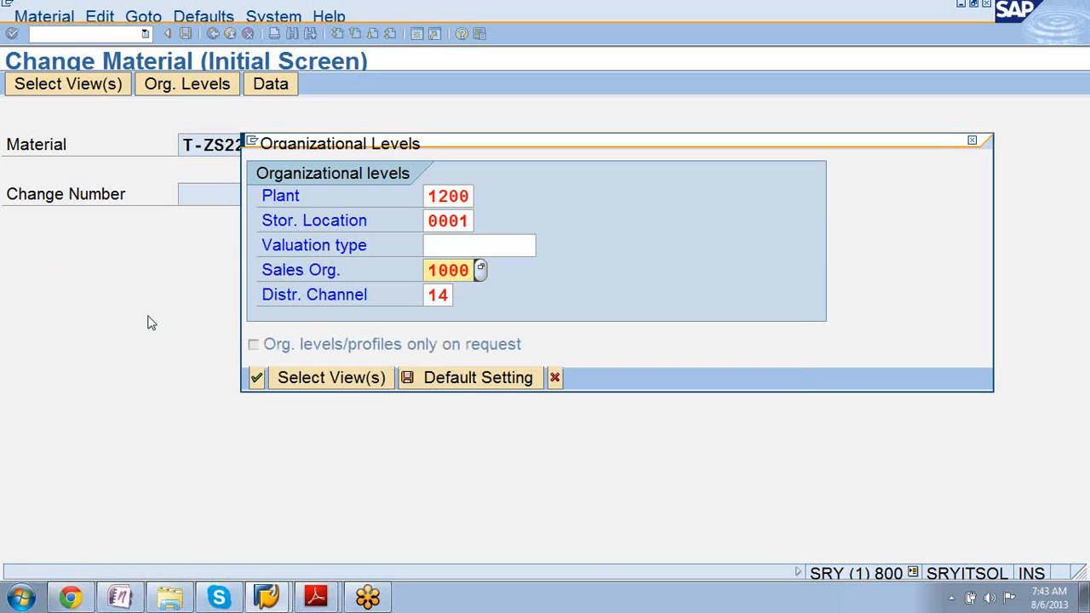
Open T-ZS226 on Basic data 1, then enter /nmm03 in the command field.
{"action": "key", "text": "Return"}
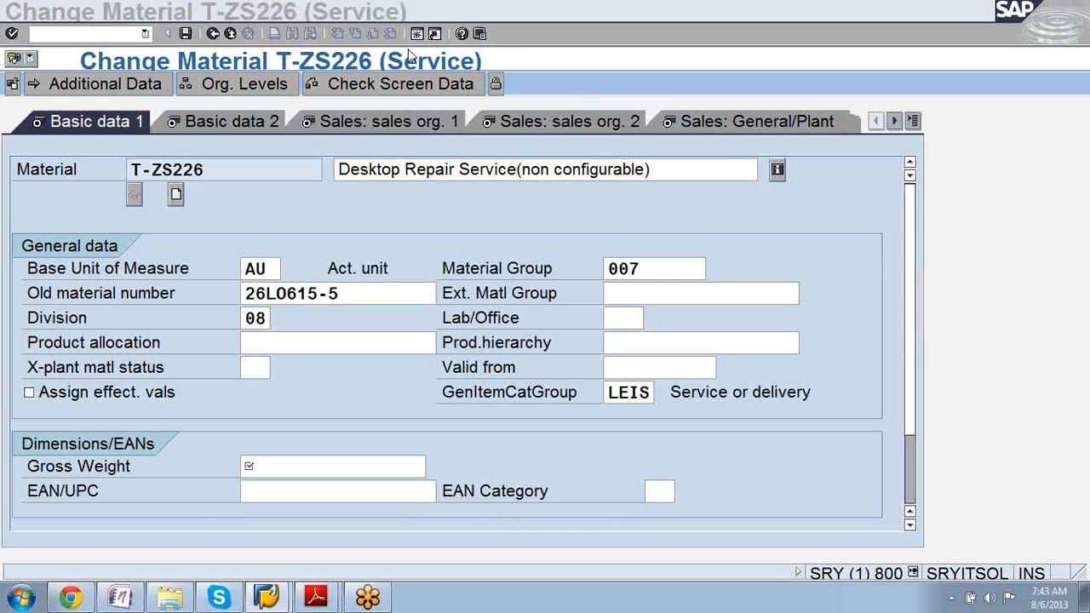
{"action": "left_click", "coordinate": [145, 33]}
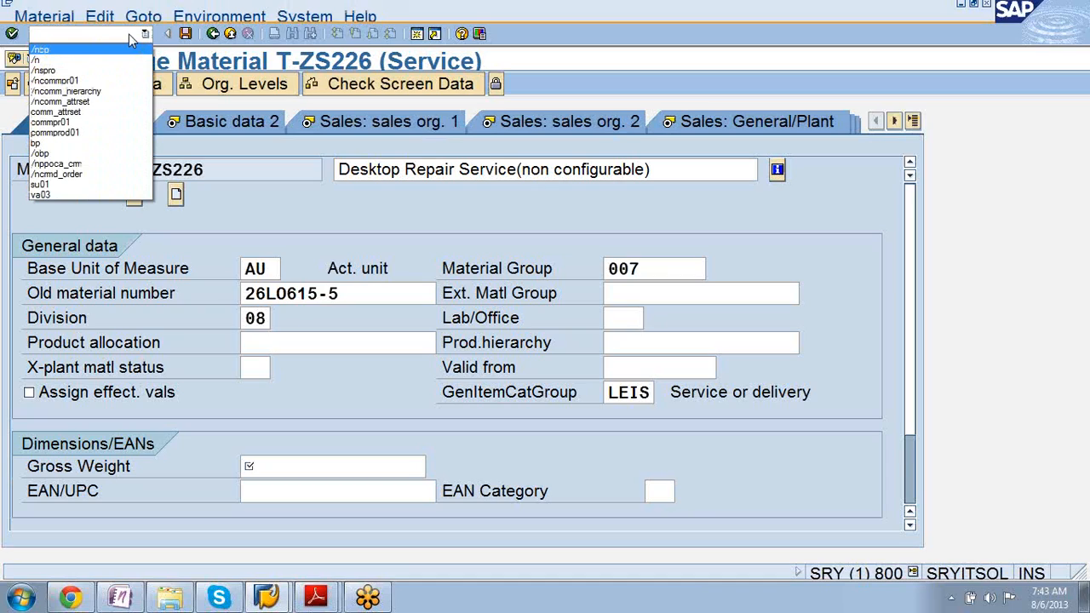
{"action": "left_click", "coordinate": [130, 34]}
{"action": "type", "text": "/"}
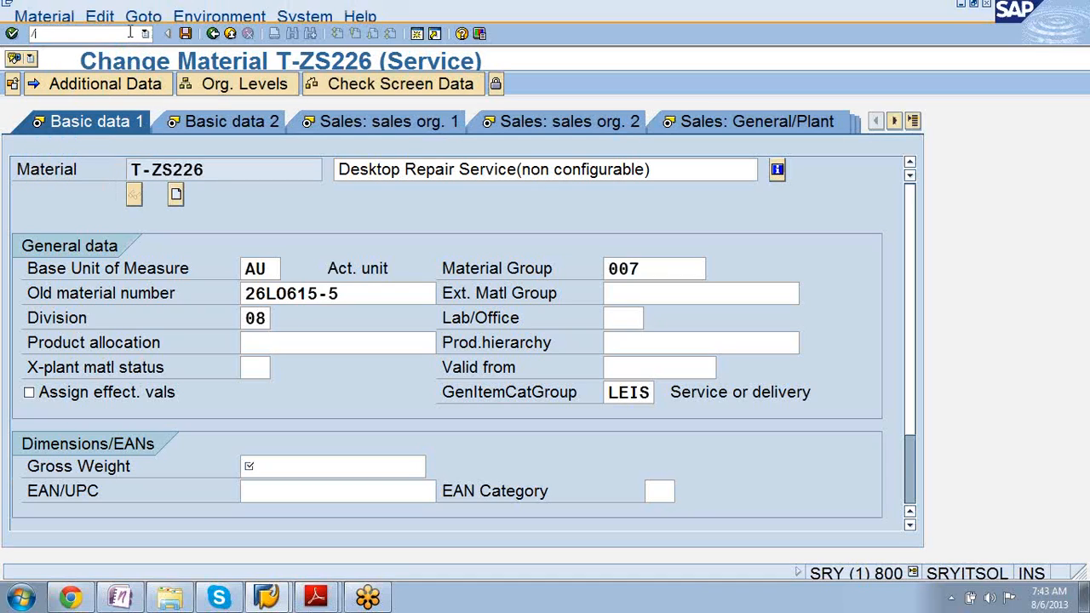
{"action": "type", "text": "nmm03"}
Run /nmm03, clear T-ZS226 from Material, and cancel out of the screen.
{"action": "key", "text": "Return"}
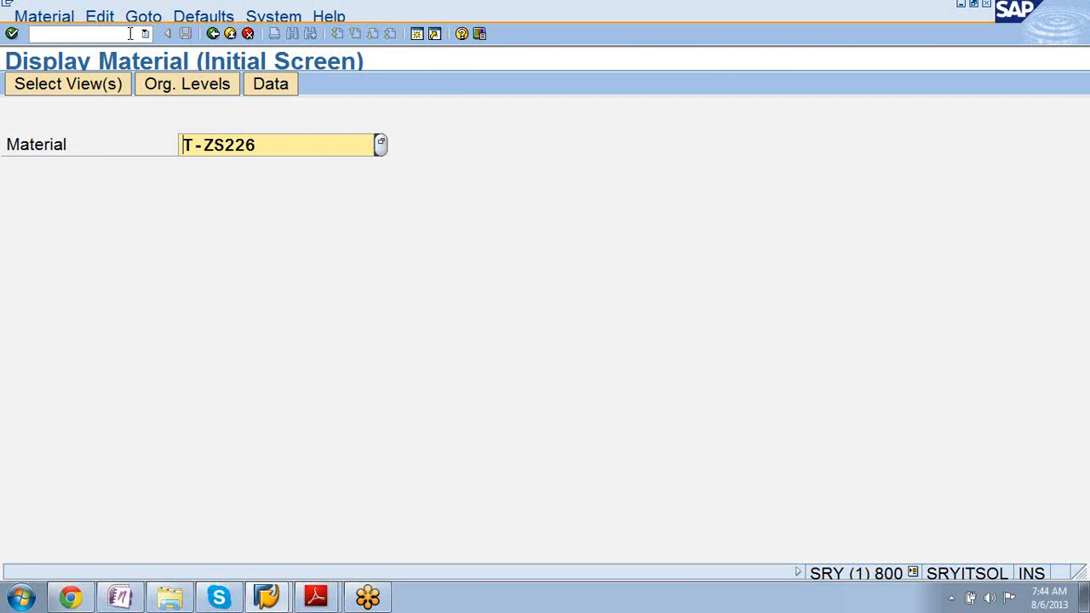
{"action": "key", "text": "Delete"}
{"action": "key", "text": "Delete"}
{"action": "key", "text": "Delete"}
{"action": "key", "text": "Delete"}
{"action": "key", "text": "Delete"}
{"action": "key", "text": "Delete"}
{"action": "key", "text": "Delete"}
{"action": "left_click", "coordinate": [24, 16]}
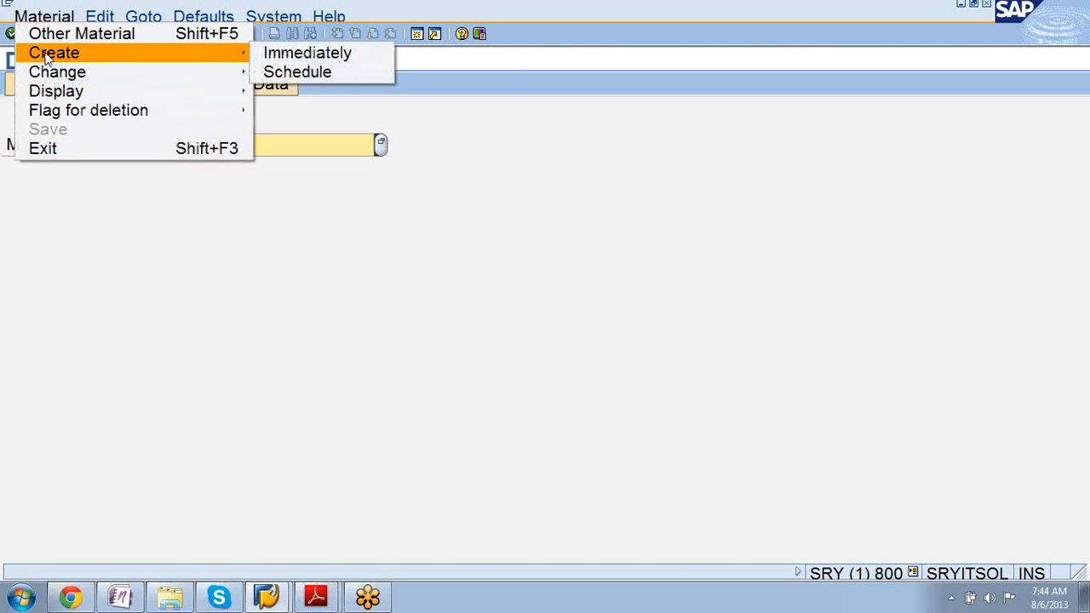
{"action": "mouse_move", "coordinate": [99, 17]}
{"action": "left_click", "coordinate": [77, 37]}
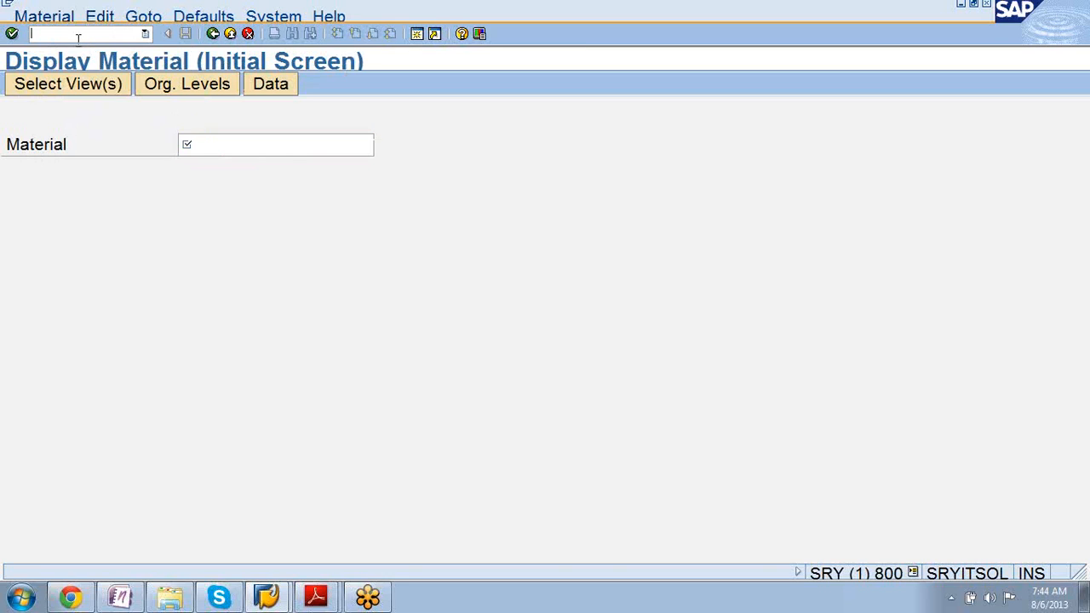
Run mm03 again, then recall the earlier mm01 command from history.
{"action": "type", "text": "mm03"}
{"action": "key", "text": "Return"}
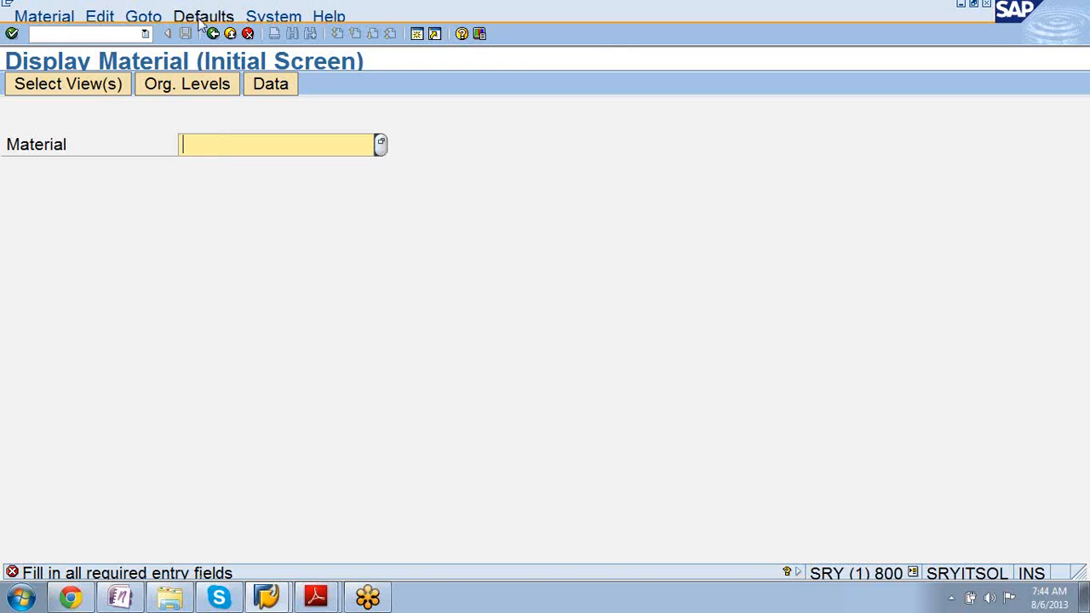
{"action": "left_click", "coordinate": [146, 34]}
{"action": "left_click", "coordinate": [125, 49]}
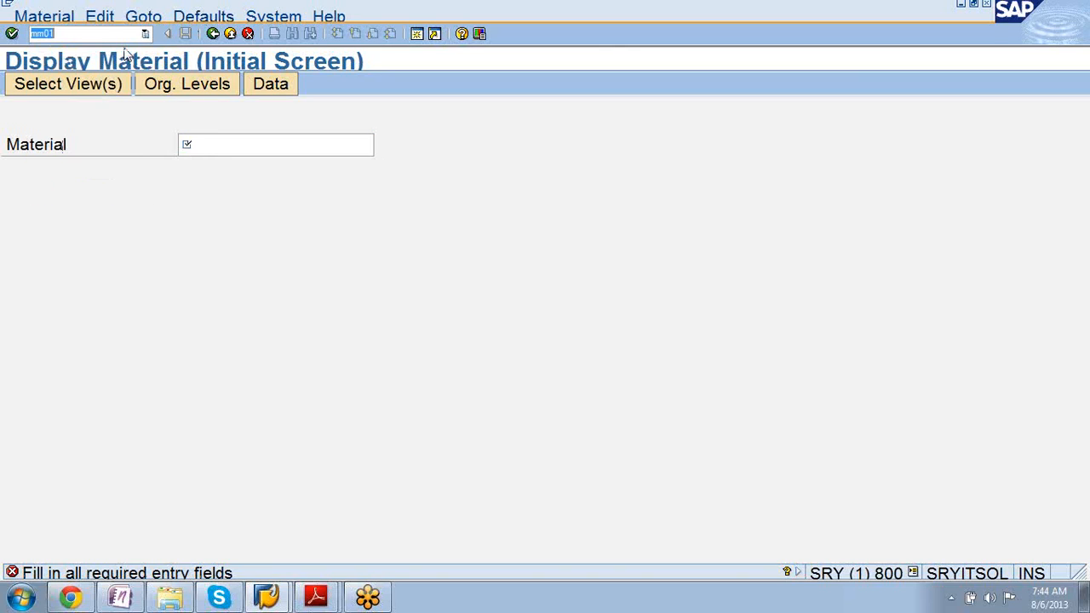
{"action": "key", "text": "Left"}
{"action": "key", "text": "Left"}
{"action": "key", "text": "Left"}
{"action": "key", "text": "Left"}
Run /nmm01, then recall /nmm01 from the command history for editing.
{"action": "type", "text": "/n"}
{"action": "key", "text": "Return"}
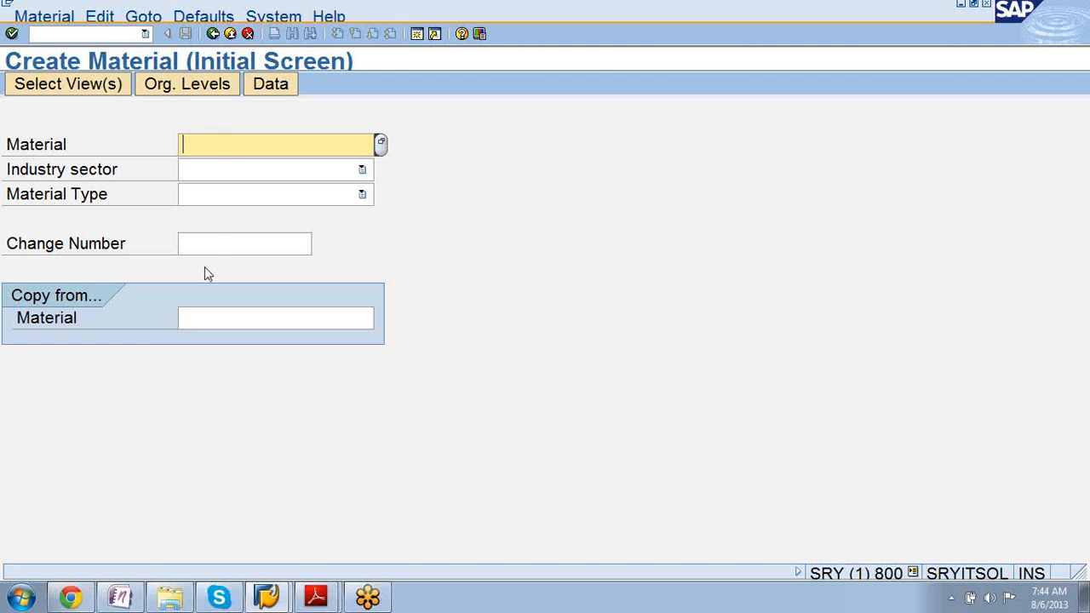
{"action": "left_click", "coordinate": [145, 33]}
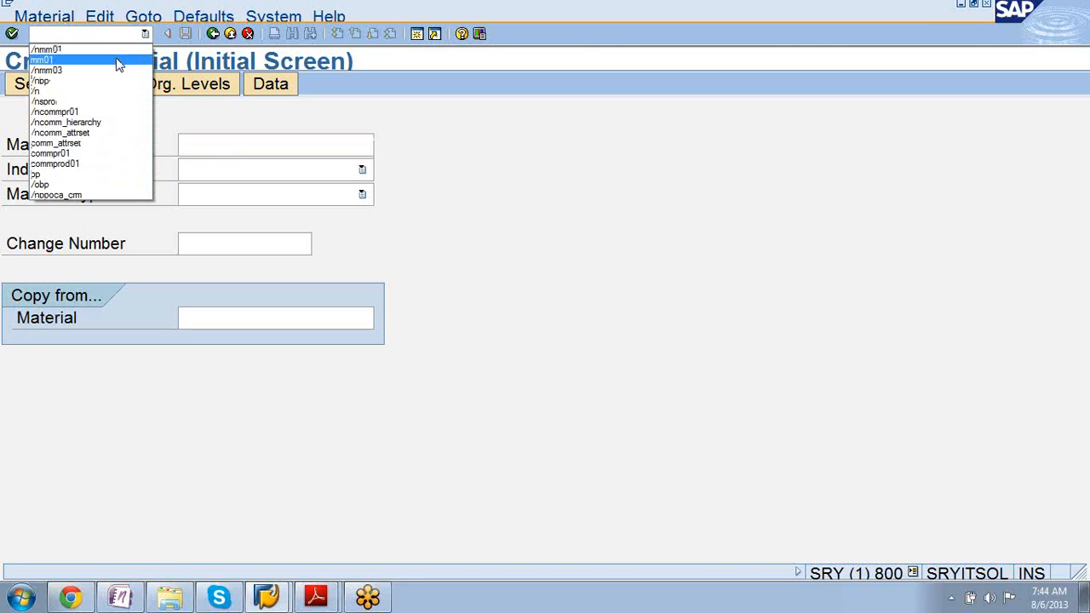
{"action": "left_click", "coordinate": [114, 50]}
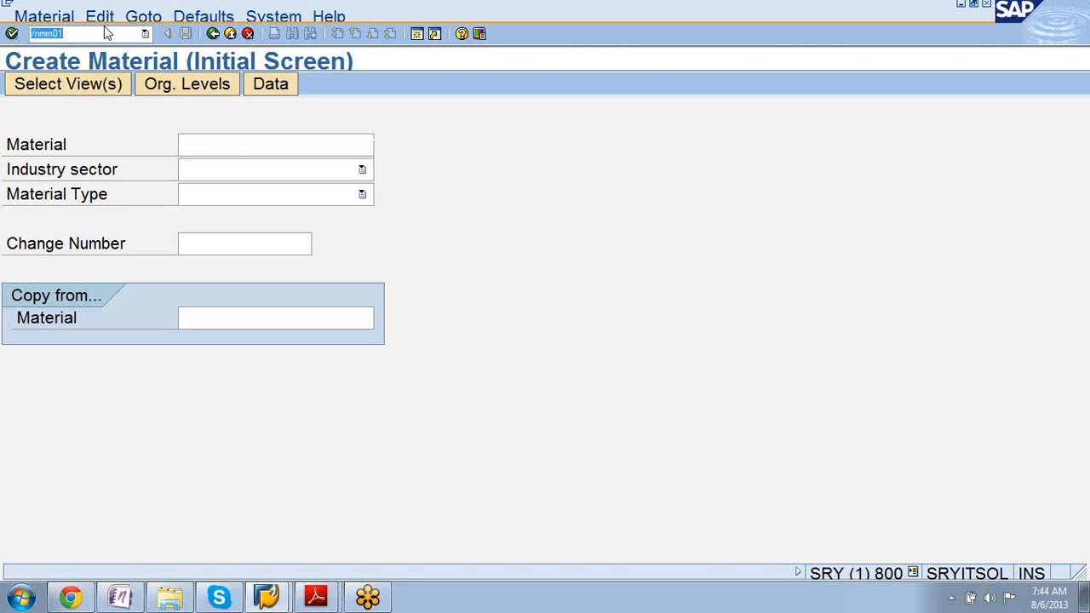
{"action": "left_click", "coordinate": [105, 36]}
Switch from /nmm01 to the Display Material transaction /nmm03.
{"action": "key", "text": "BackSpace"}
{"action": "type", "text": "3"}
{"action": "key", "text": "Return"}
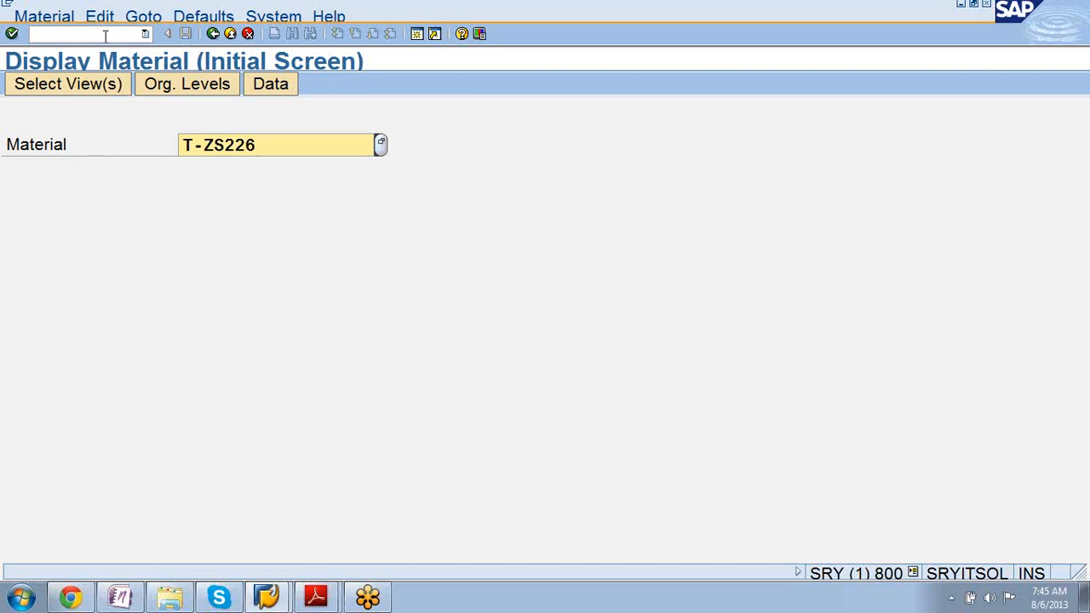
Clear the Material field and start a material search filtered to material type DIEN (Service).
{"action": "key", "text": "Delete"}
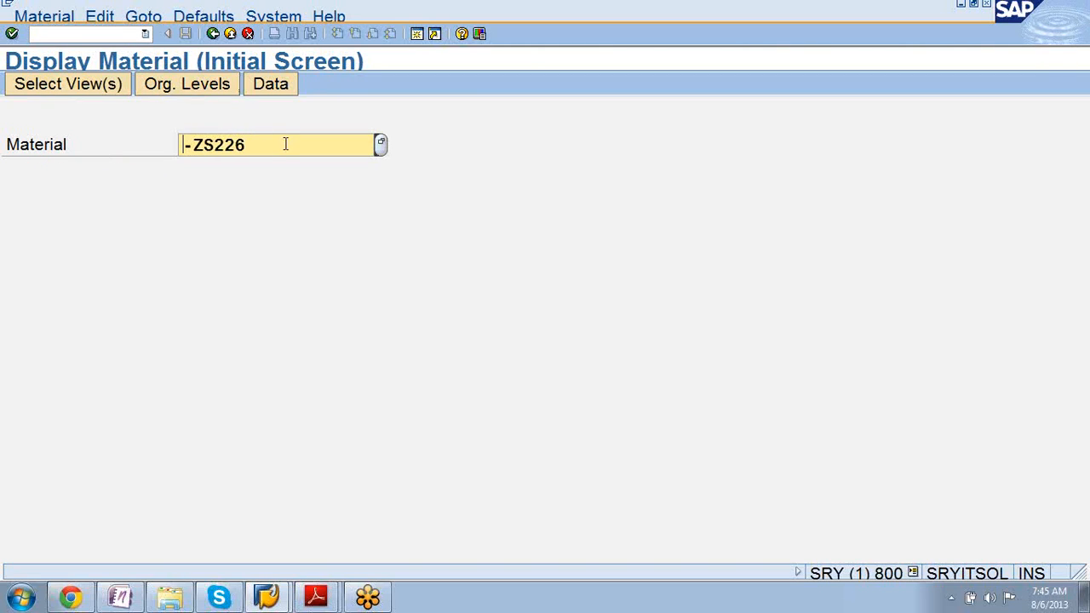
{"action": "key", "text": "Delete"}
{"action": "key", "text": "Delete"}
{"action": "key", "text": "Delete"}
{"action": "key", "text": "Delete"}
{"action": "key", "text": "Delete"}
{"action": "key", "text": "Delete"}
{"action": "left_click", "coordinate": [381, 145]}
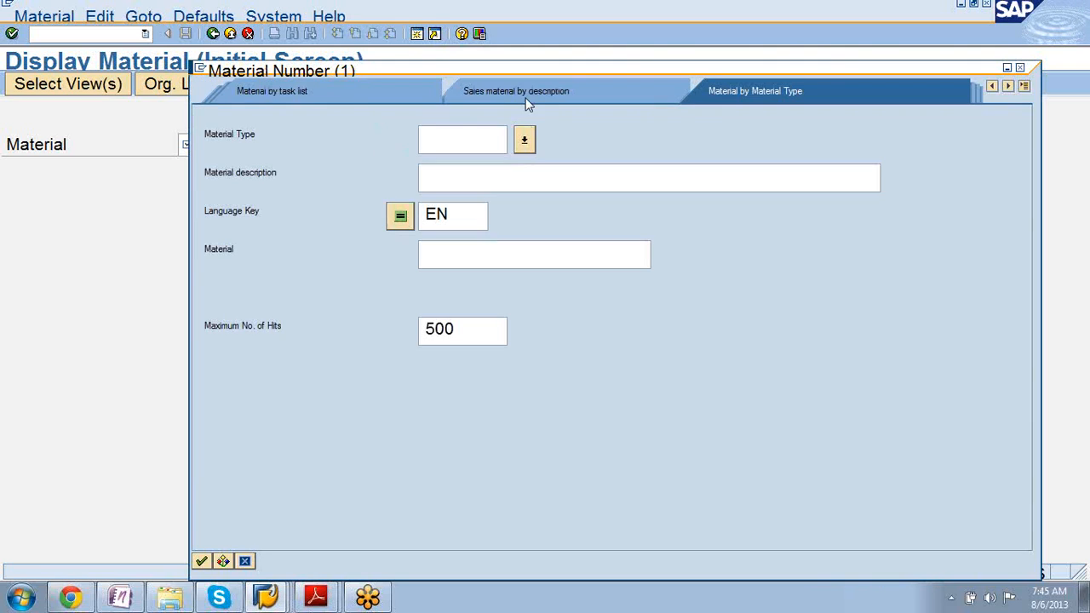
{"action": "left_click", "coordinate": [523, 139]}
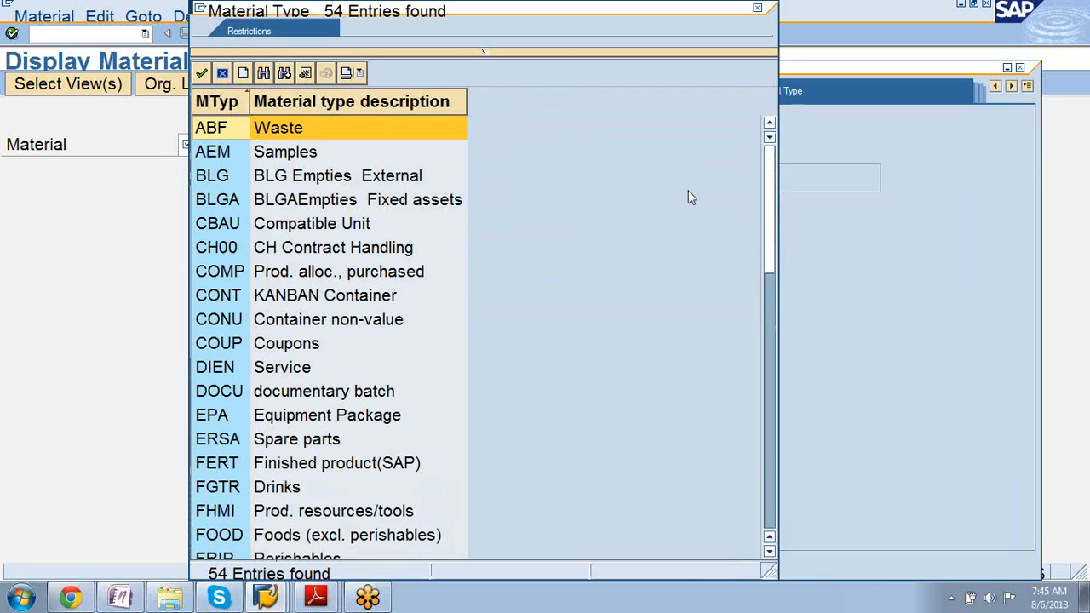
{"action": "left_click_drag", "start_coordinate": [769, 215], "coordinate": [769, 243]}
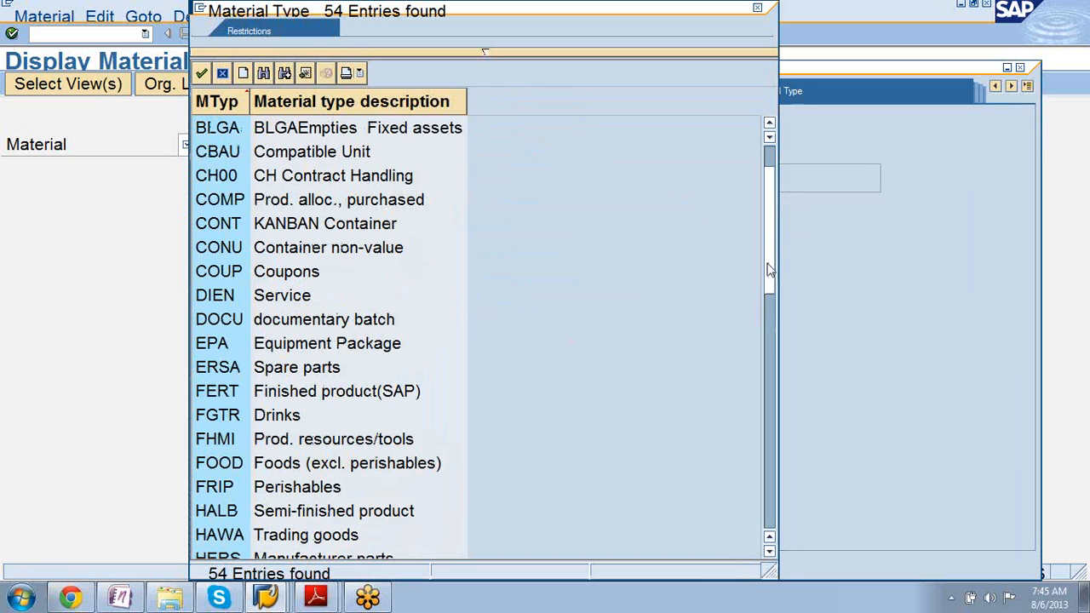
{"action": "left_click", "coordinate": [217, 296]}
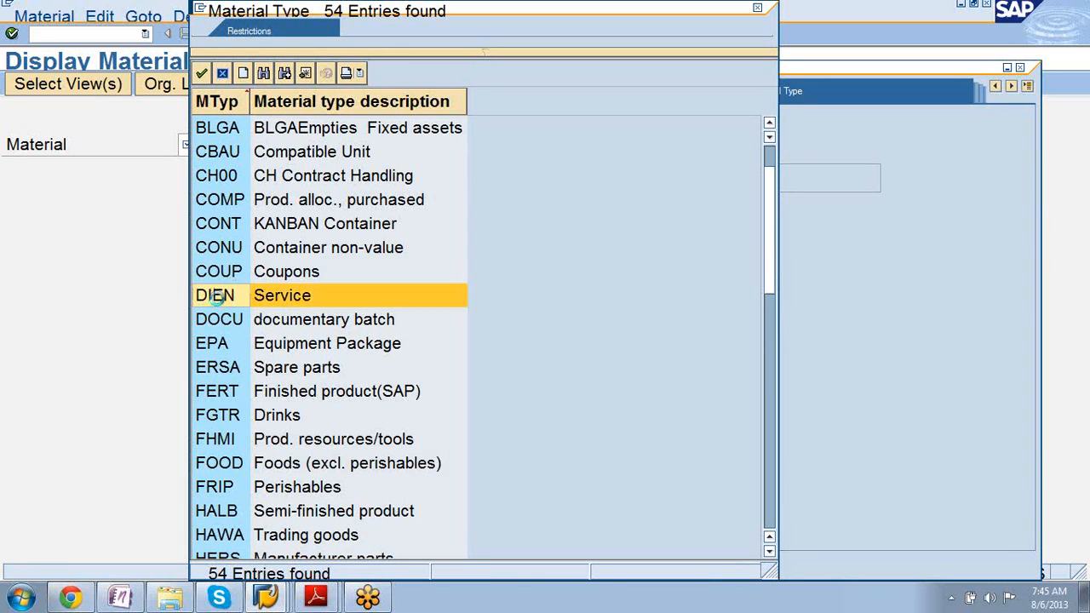
{"action": "double_click", "coordinate": [216, 296]}
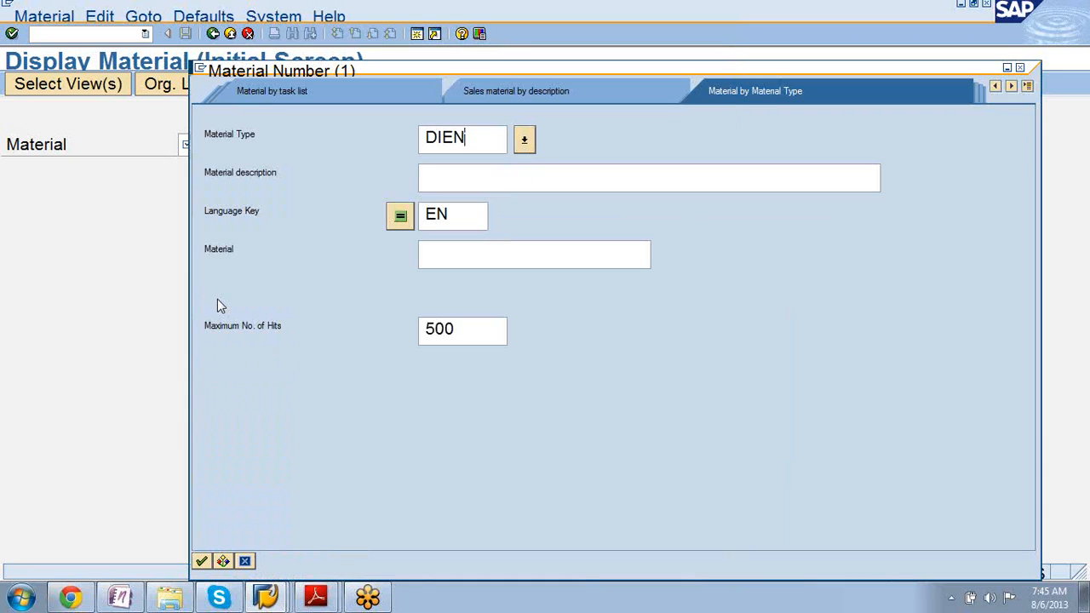
Run the DIEN search and take T-ZS201 from the 263 hits into the Material field.
{"action": "key", "text": "Return"}
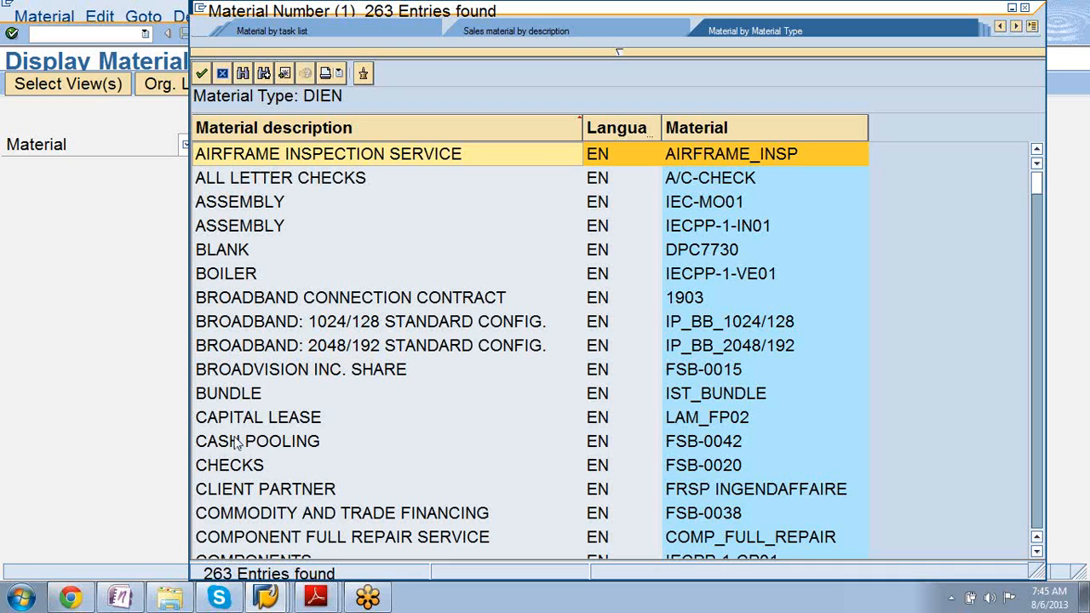
{"action": "scroll", "coordinate": [236, 441], "scroll_direction": "down", "scroll_amount": 5}
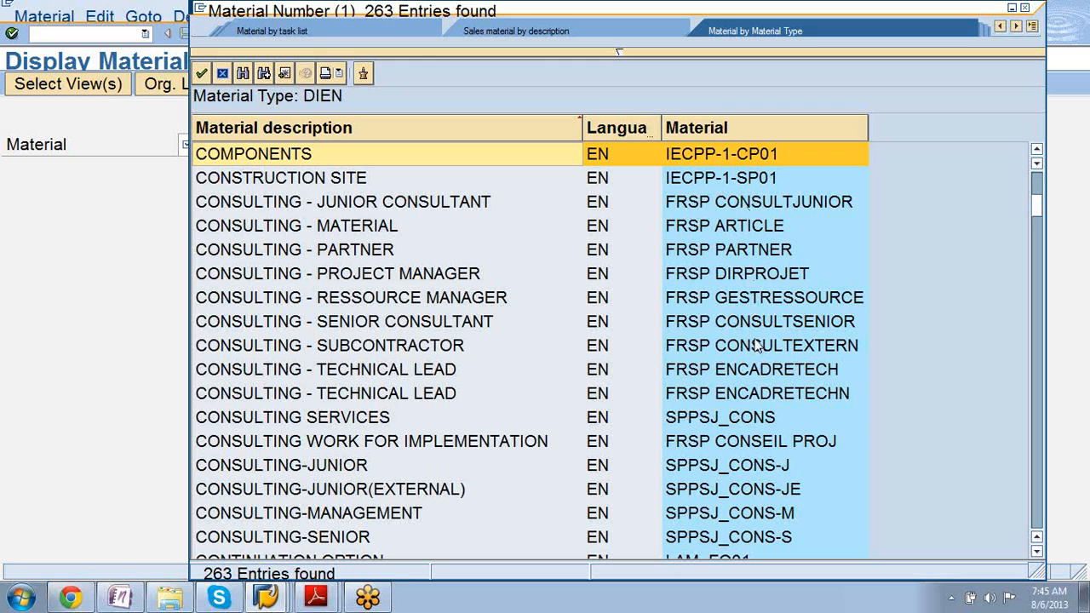
{"action": "scroll", "coordinate": [756, 345], "scroll_direction": "down", "scroll_amount": 1}
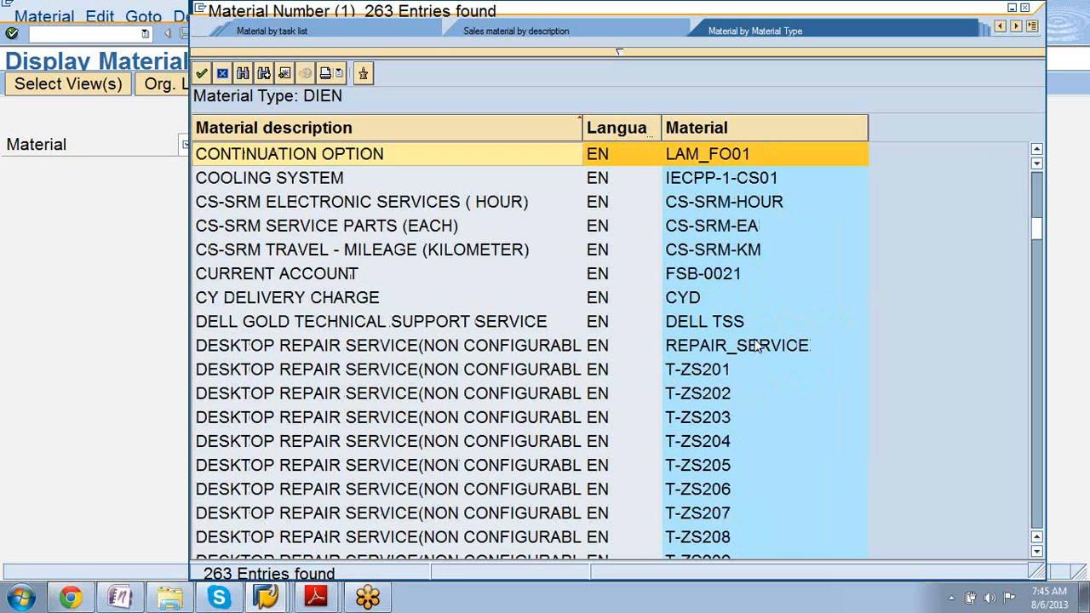
{"action": "double_click", "coordinate": [356, 375]}
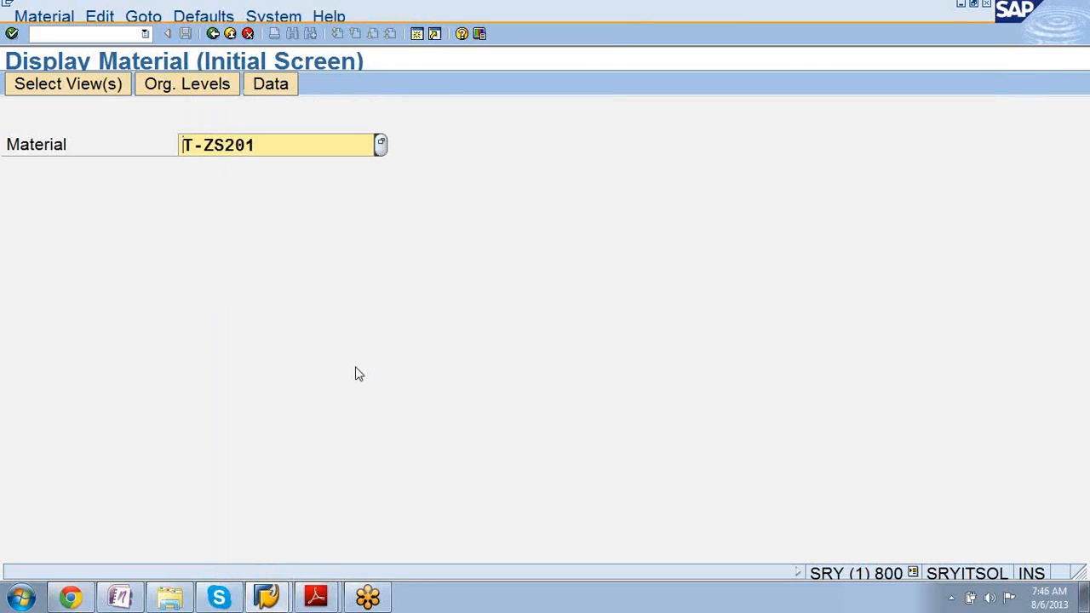
Open the Select View(s) dialog for T-ZS201, with Basic Data 1 and 2 preselected.
{"action": "key", "text": "Return"}
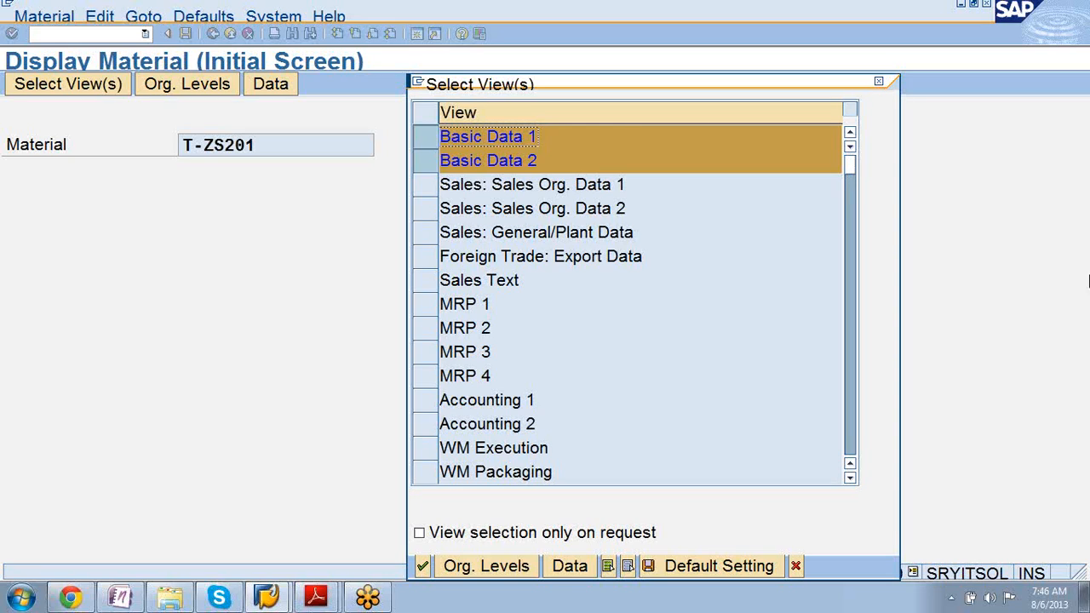
{"action": "left_click", "coordinate": [1075, 278]}
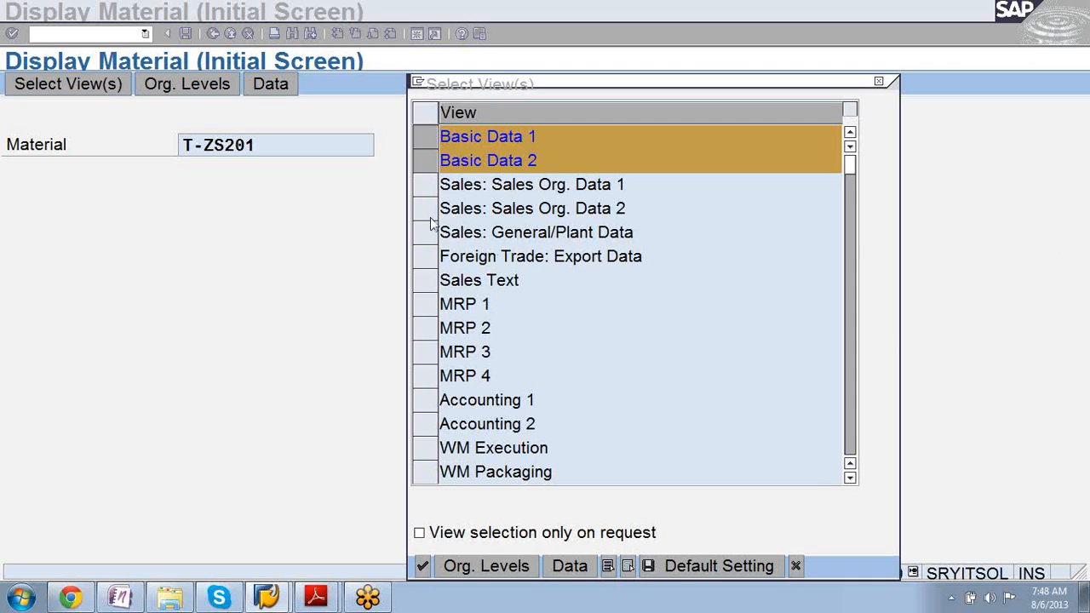
Select Sales Org. Data 1, Sales Org. Data 2, General/Plant Data and Sales Text views.
{"action": "left_click", "coordinate": [428, 194]}
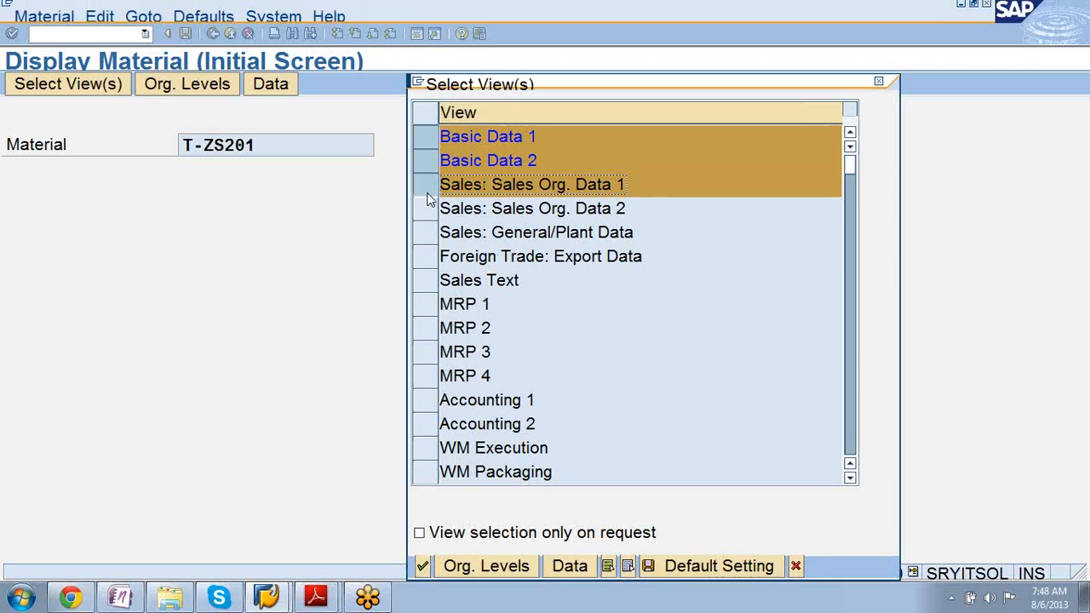
{"action": "left_click", "coordinate": [428, 208]}
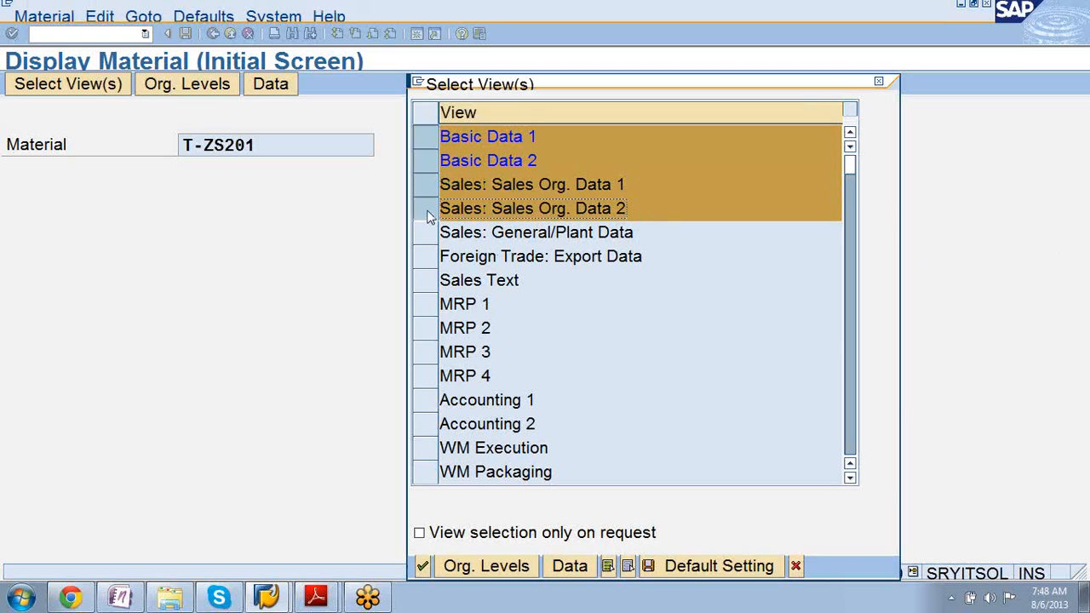
{"action": "left_click", "coordinate": [428, 233]}
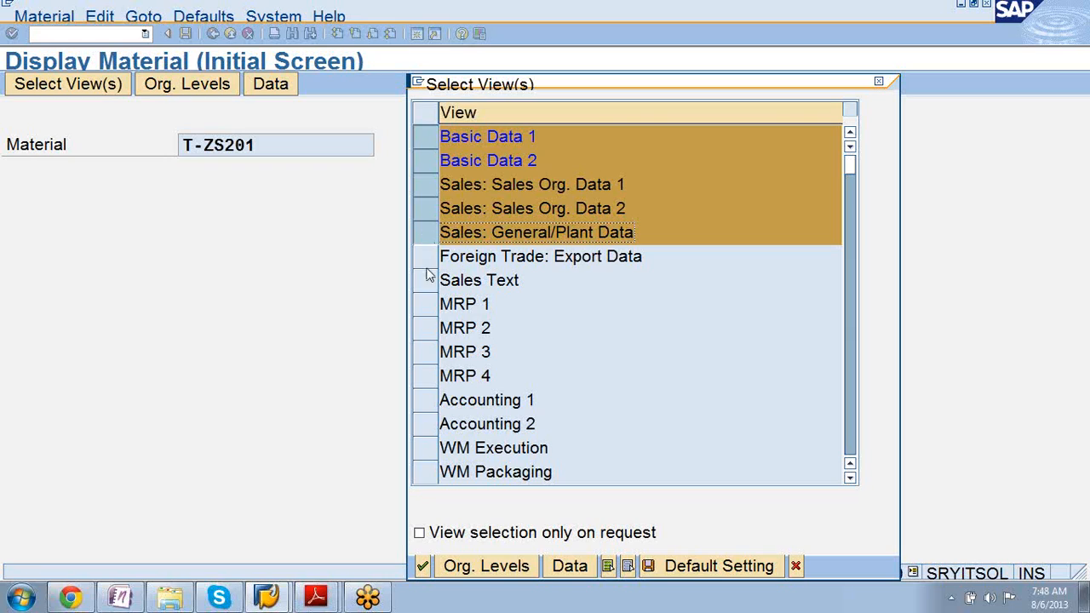
{"action": "left_click", "coordinate": [428, 282]}
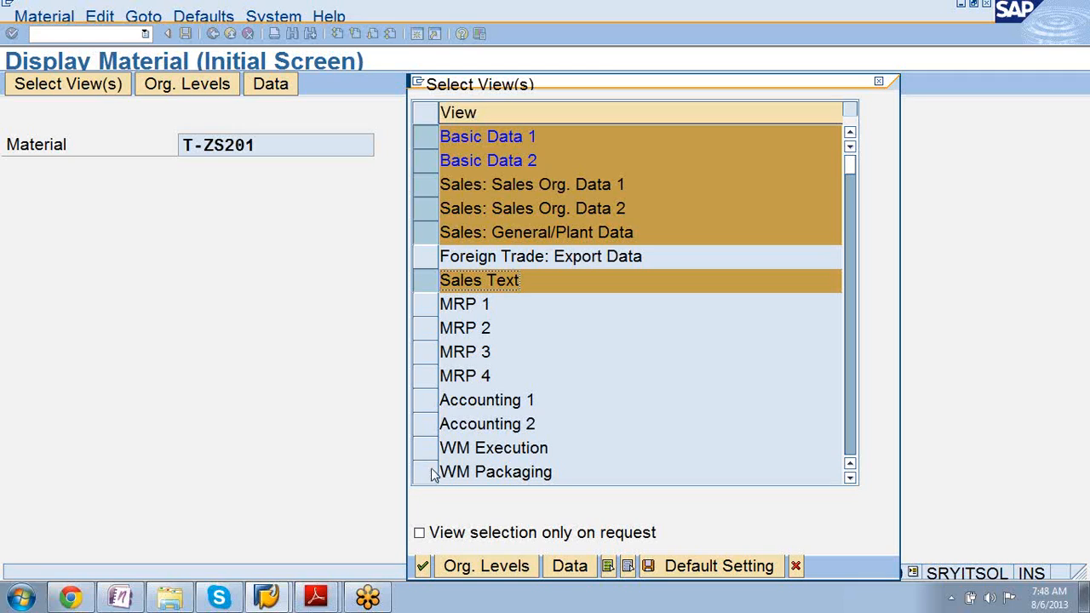
Scroll through the view list to check the chosen views.
{"action": "left_click", "coordinate": [850, 477]}
{"action": "left_click", "coordinate": [849, 478]}
{"action": "left_click", "coordinate": [850, 477]}
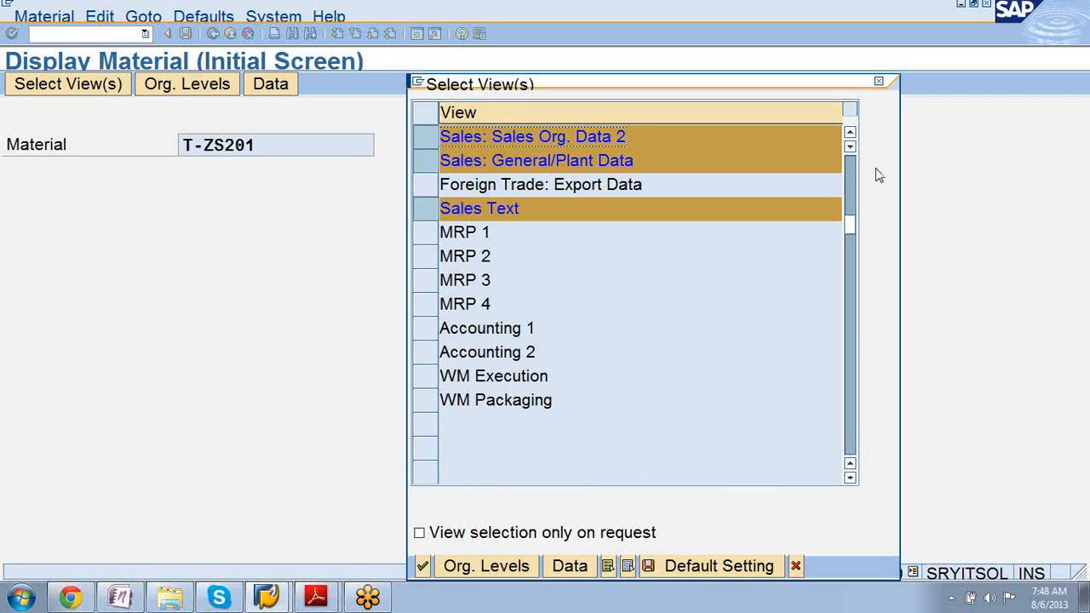
{"action": "left_click_drag", "start_coordinate": [852, 228], "coordinate": [856, 152]}
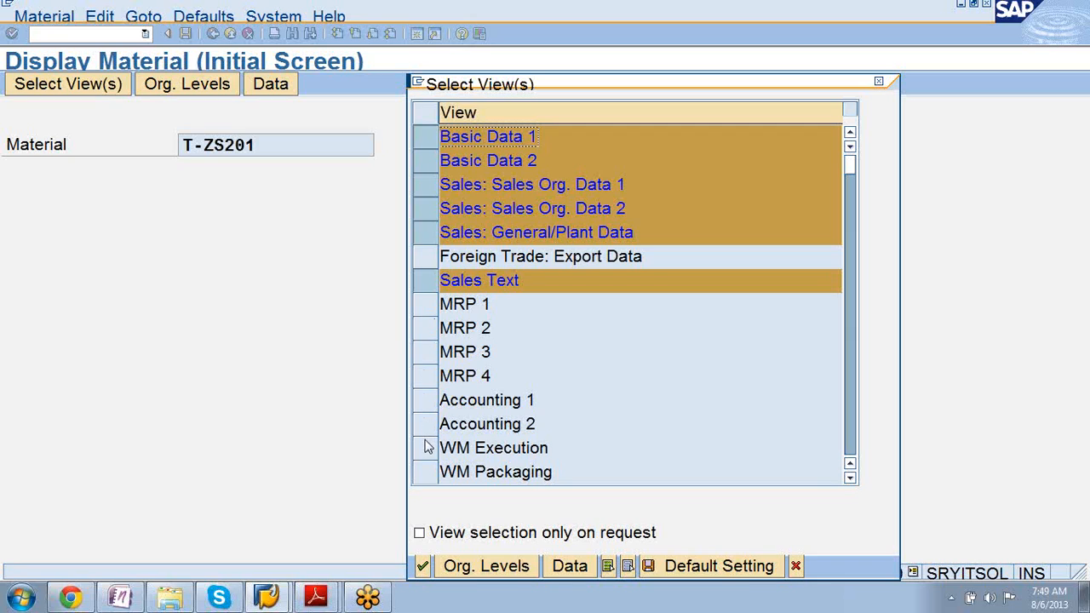
{"action": "left_click", "coordinate": [850, 478]}
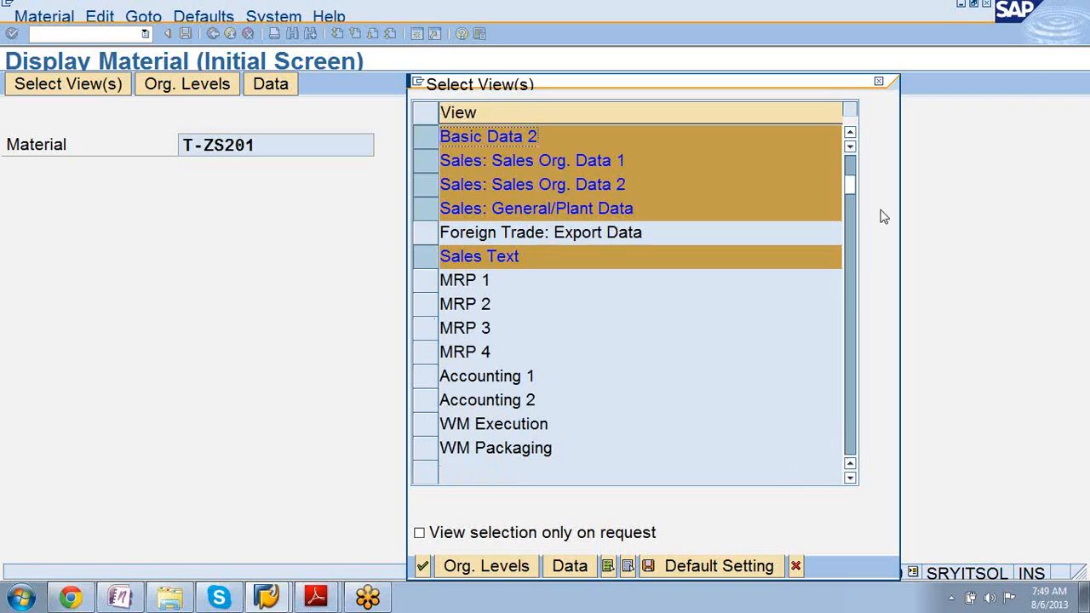
{"action": "left_click_drag", "start_coordinate": [852, 177], "coordinate": [856, 164]}
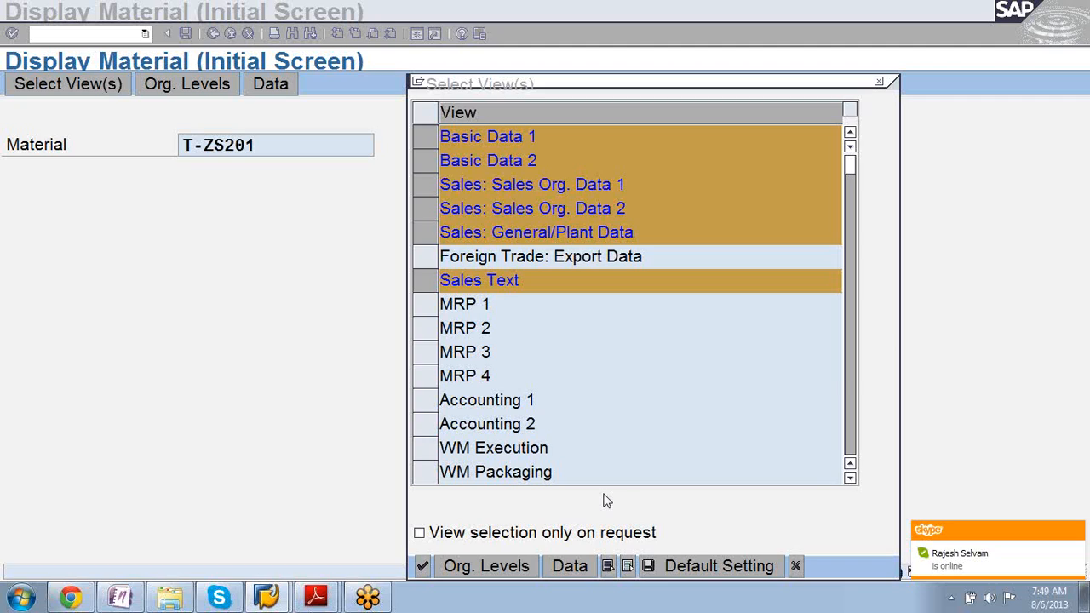
Confirm the views and set the plant to 1200 Dresden after plant 1000 is rejected.
{"action": "left_click", "coordinate": [420, 564]}
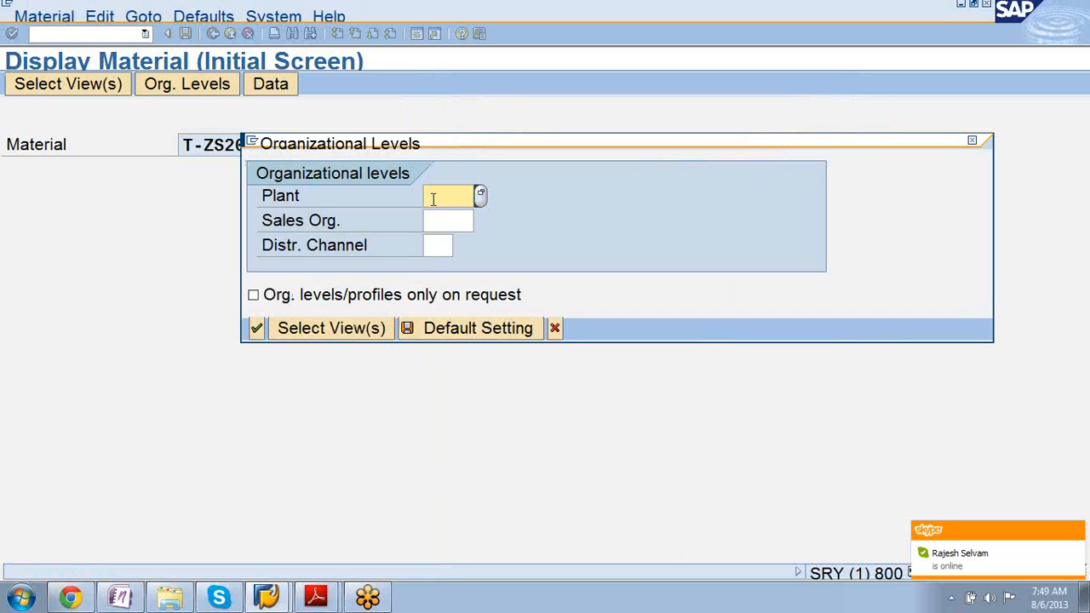
{"action": "type", "text": "120"}
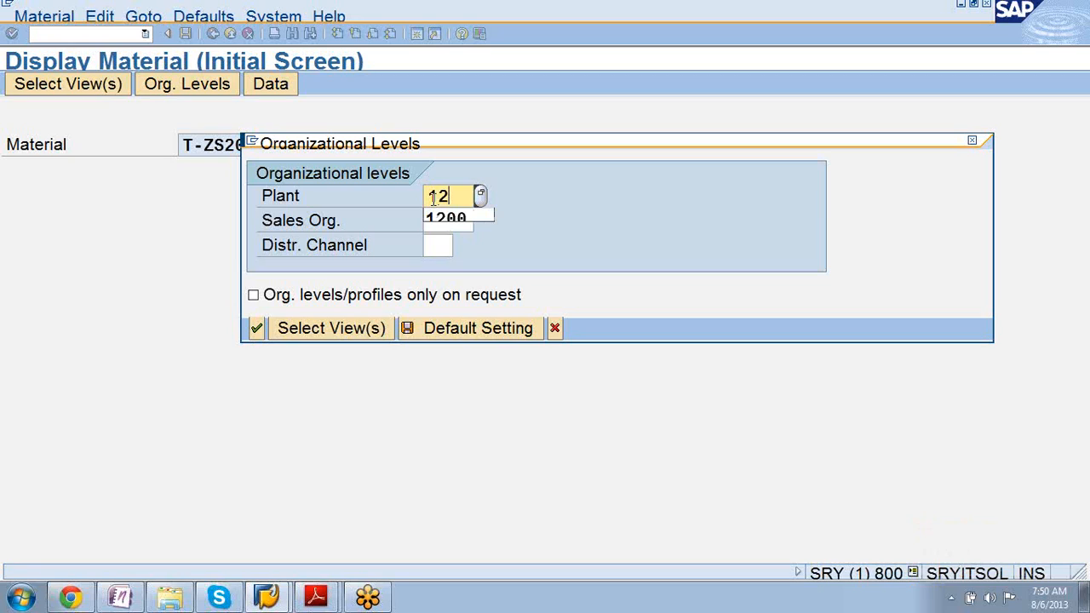
{"action": "key", "text": "BackSpace"}
{"action": "key", "text": "BackSpace"}
{"action": "type", "text": "000"}
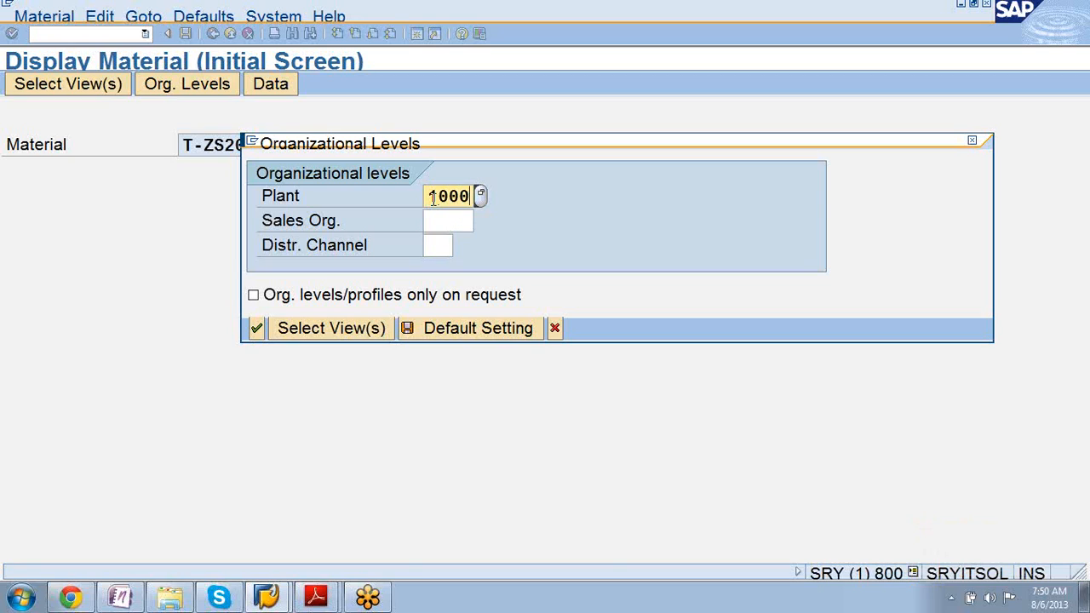
{"action": "key", "text": "Return"}
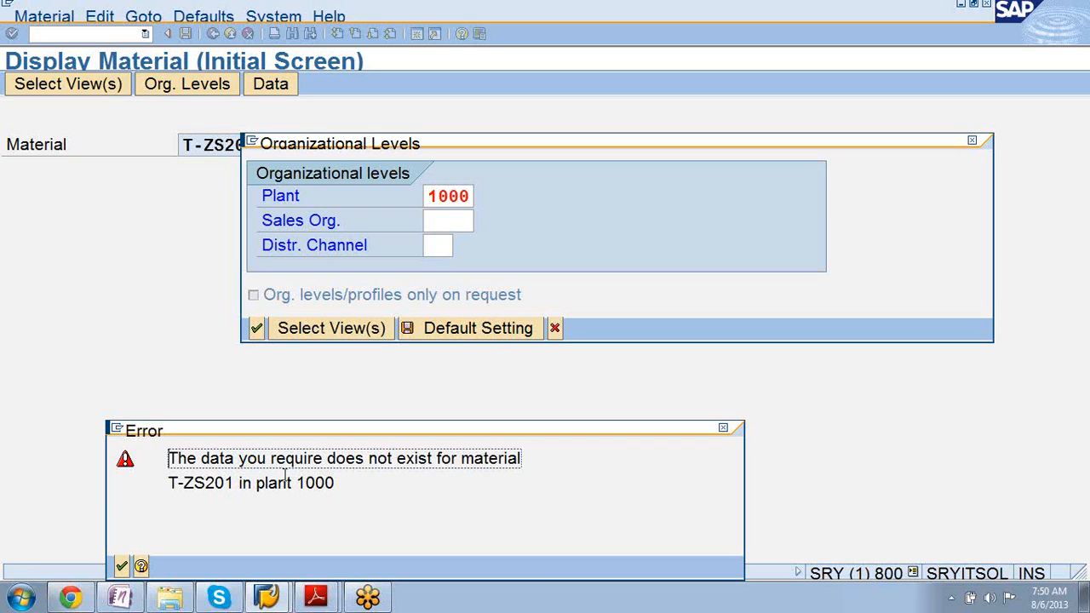
{"action": "left_click", "coordinate": [125, 568]}
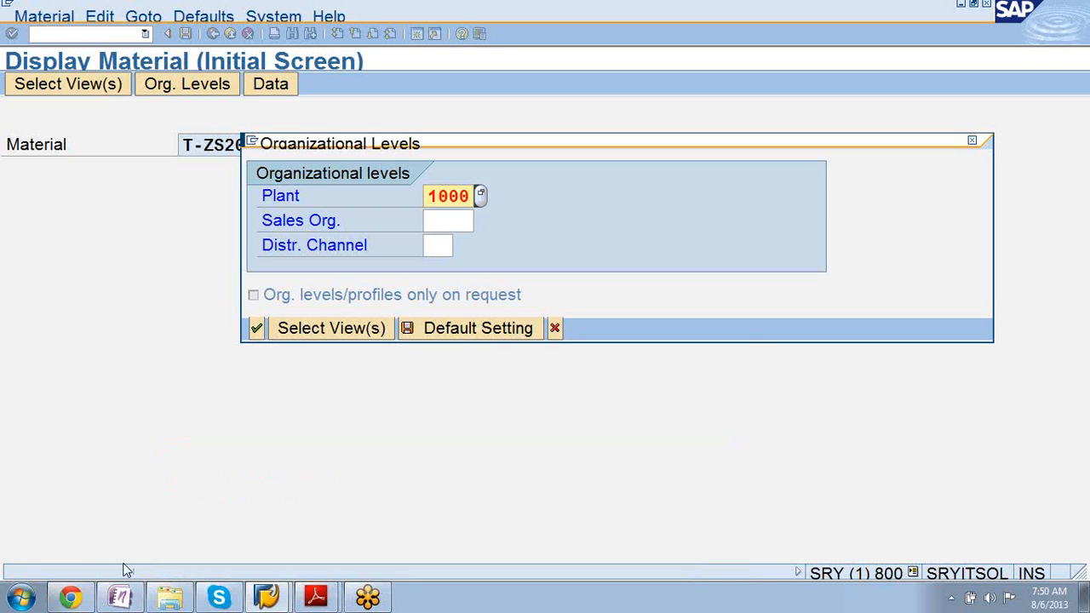
{"action": "left_click", "coordinate": [480, 195]}
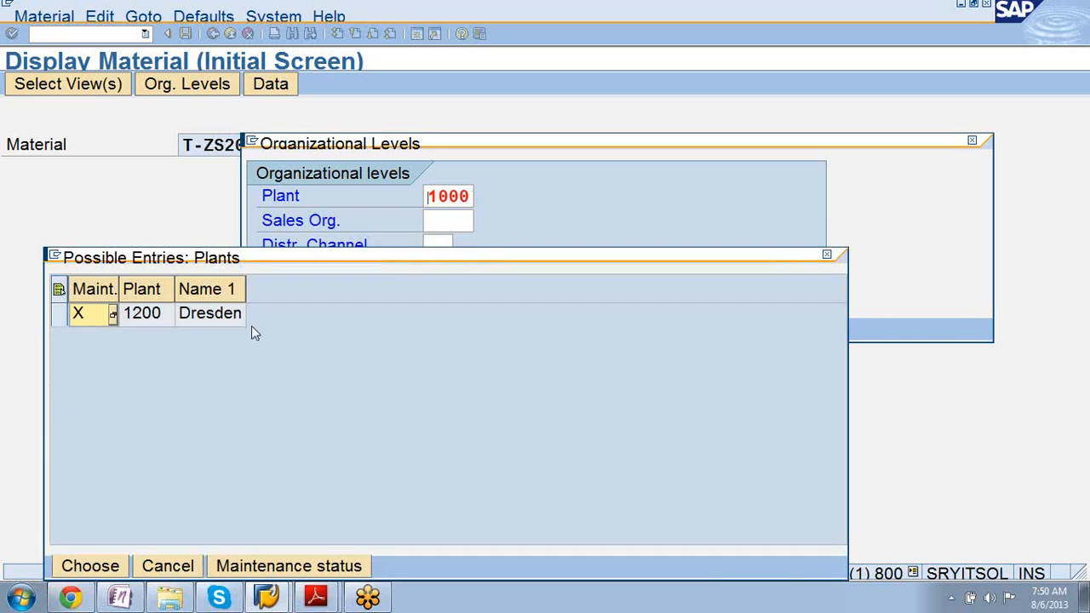
{"action": "left_click", "coordinate": [145, 315]}
{"action": "double_click", "coordinate": [145, 315]}
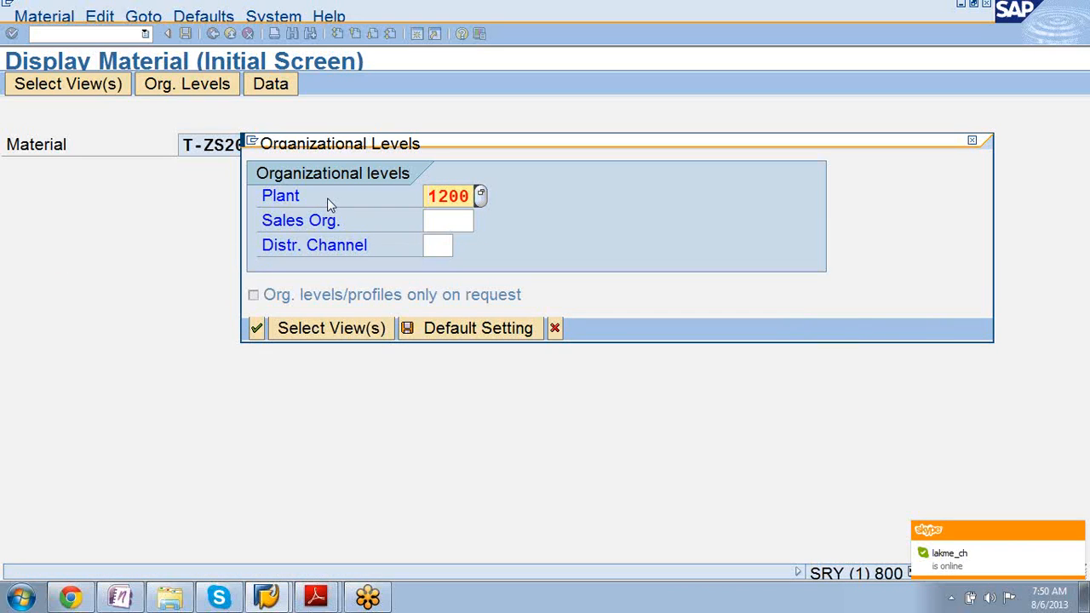
Choose sales org 1000 with distribution channel 14 and open Basic data 1.
{"action": "left_click", "coordinate": [450, 213]}
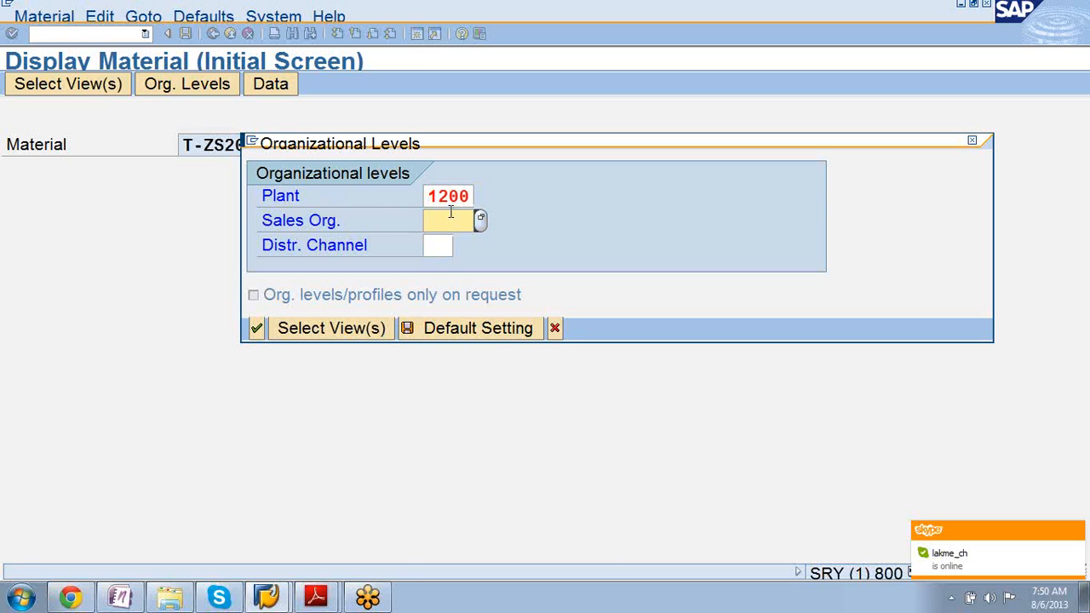
{"action": "key", "text": "F4"}
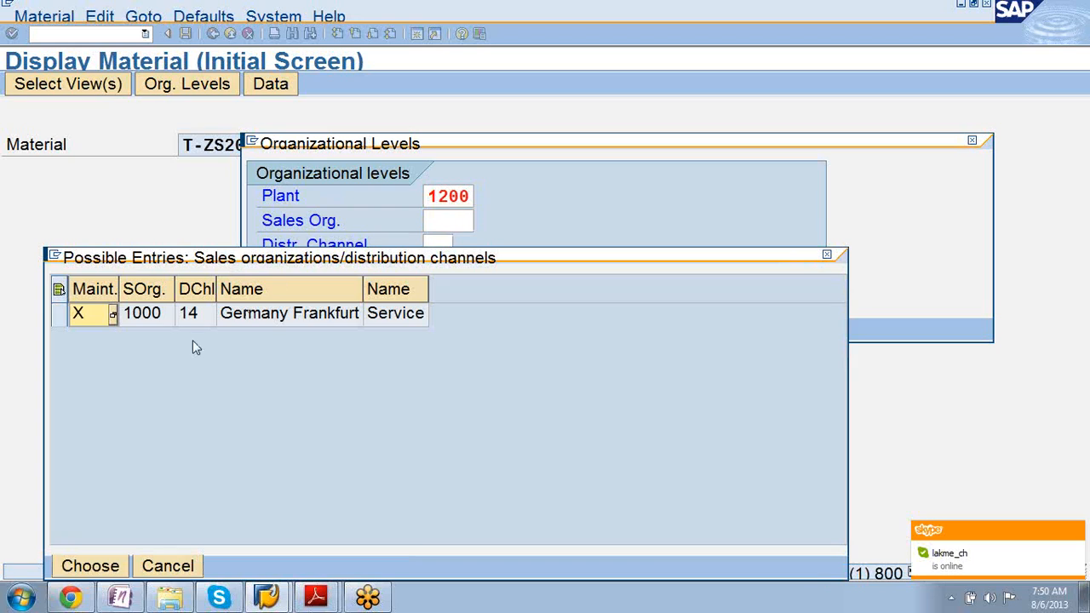
{"action": "double_click", "coordinate": [149, 320]}
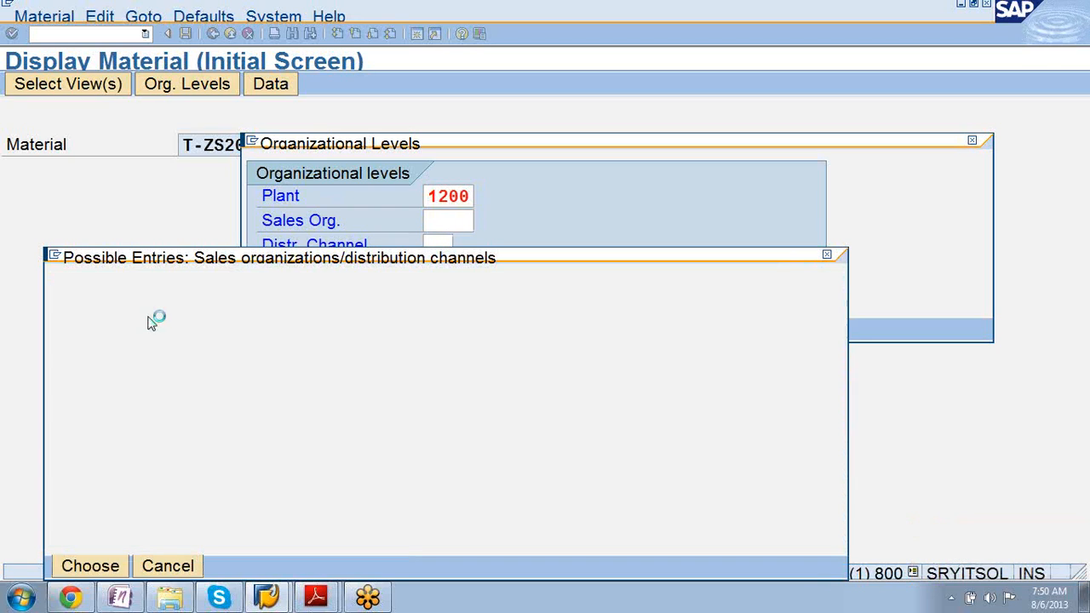
{"action": "key", "text": "Return"}
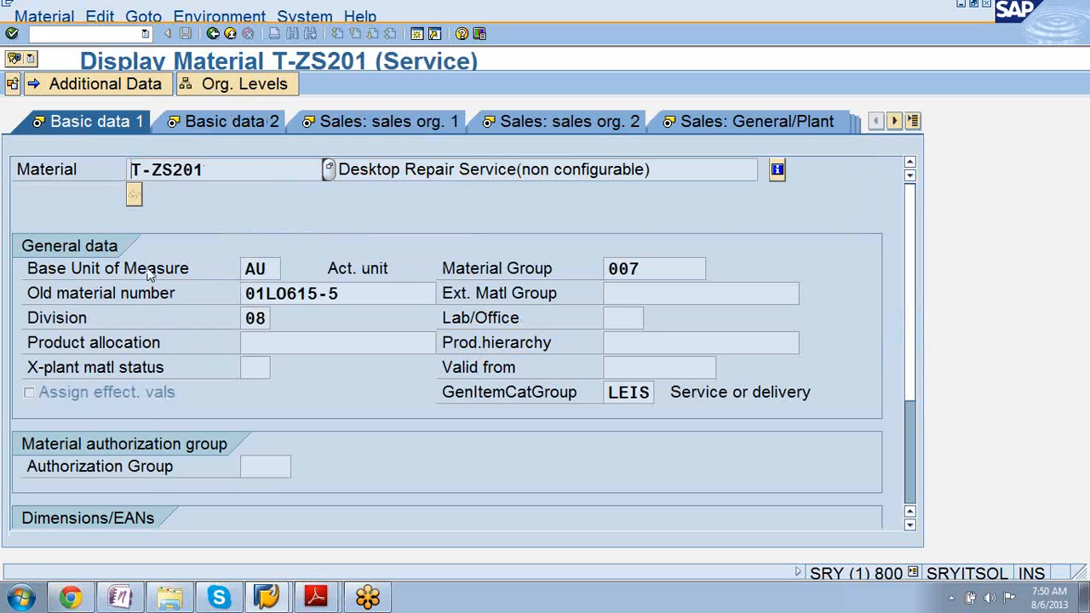
Review Basic data 2, then view Sales: sales org. 1 data with delivering plant 1200 and division 08.
{"action": "left_click", "coordinate": [218, 128]}
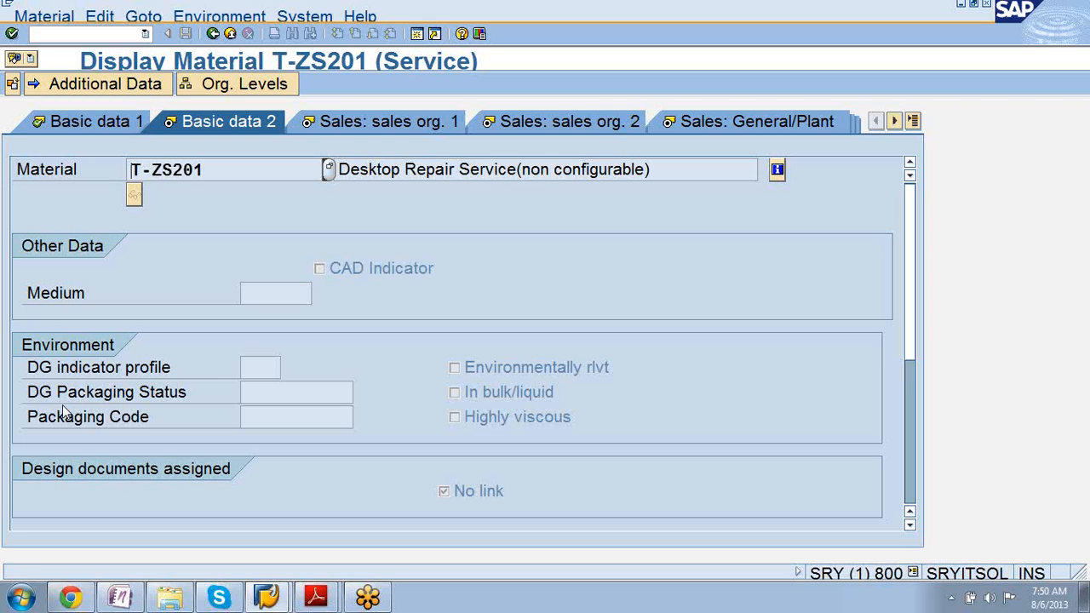
{"action": "left_click", "coordinate": [380, 122]}
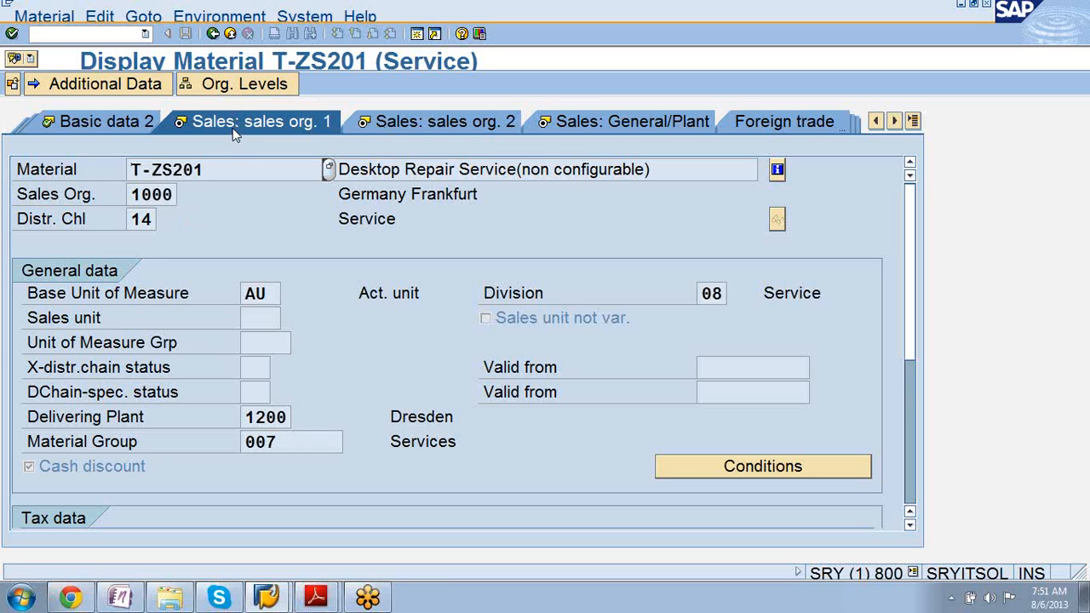
Note distribution channel 14, then view Sales: sales org. 2 with pricing group S3 and item category group NORM.
{"action": "left_click", "coordinate": [147, 220]}
{"action": "left_click", "coordinate": [475, 121]}
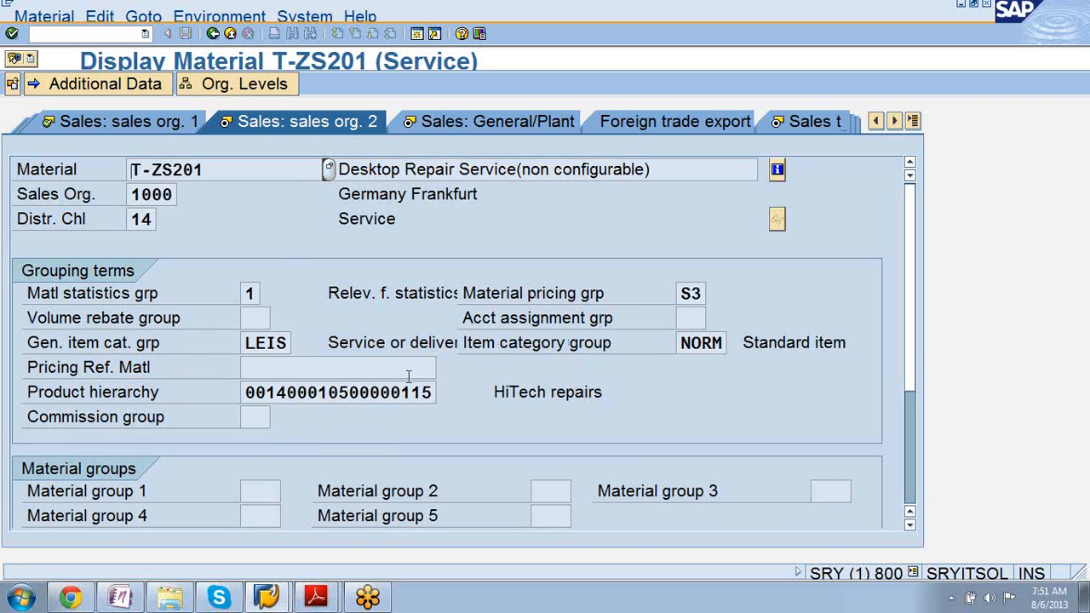
{"action": "left_click", "coordinate": [698, 343]}
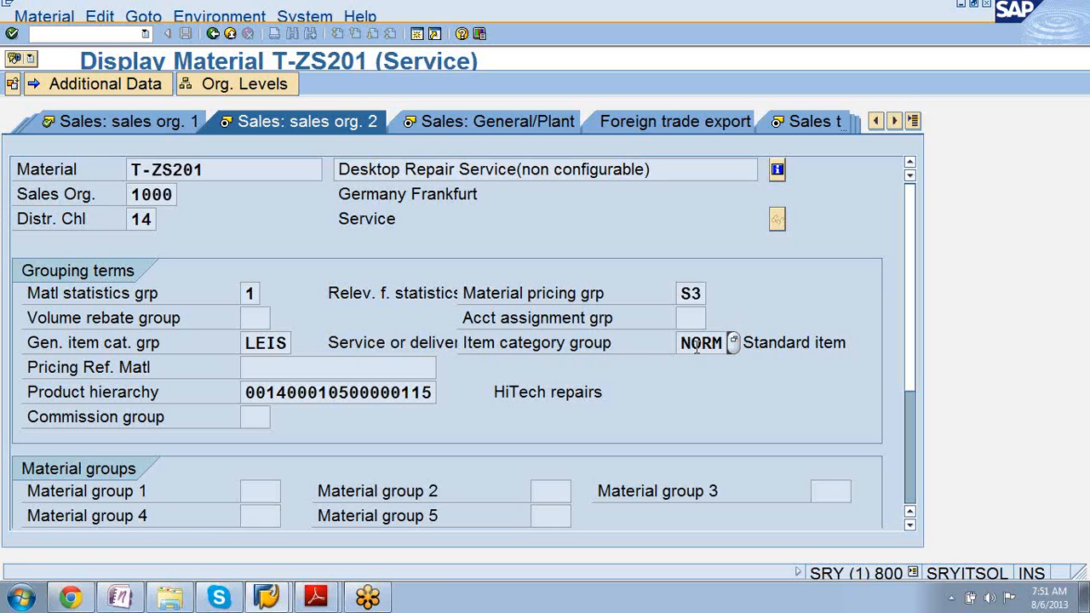
{"action": "left_click", "coordinate": [317, 392]}
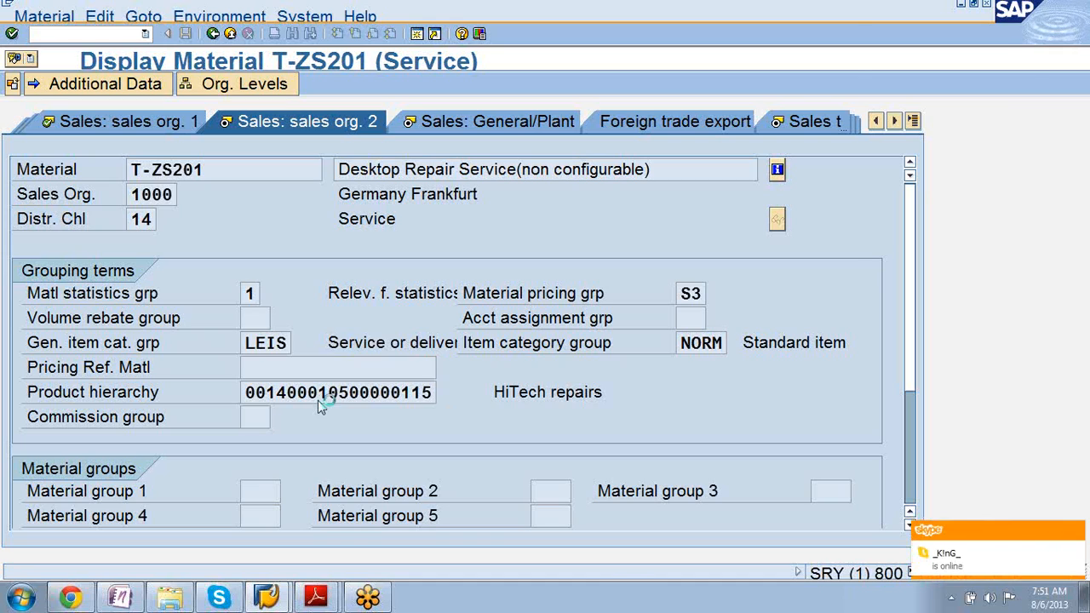
{"action": "key", "text": "F4"}
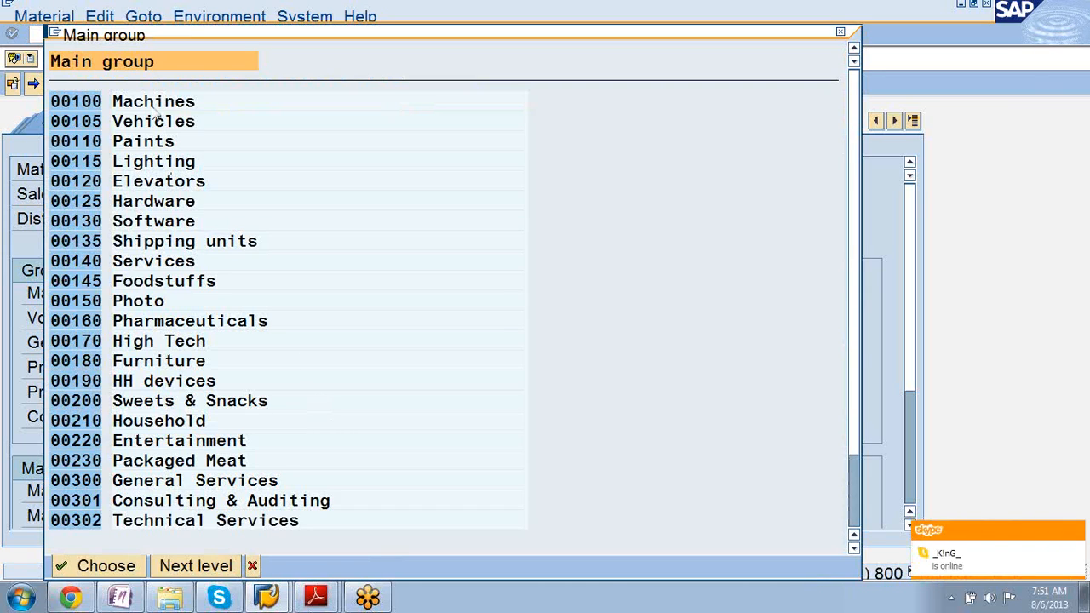
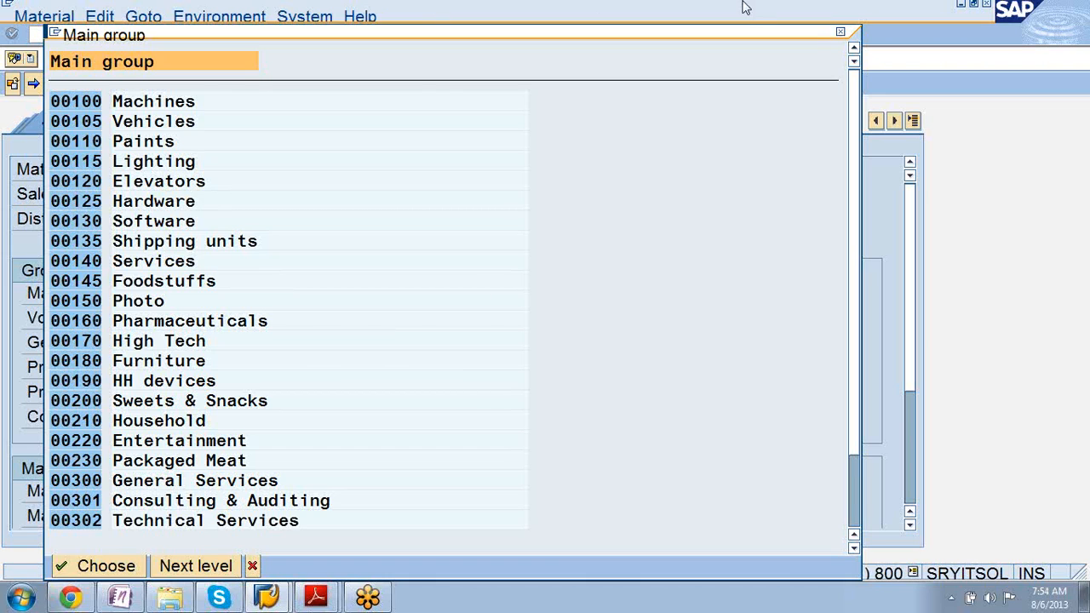
Dismiss the Main group list to get back to T-ZS201's sales org. 2 data.
{"action": "left_click", "coordinate": [839, 34]}
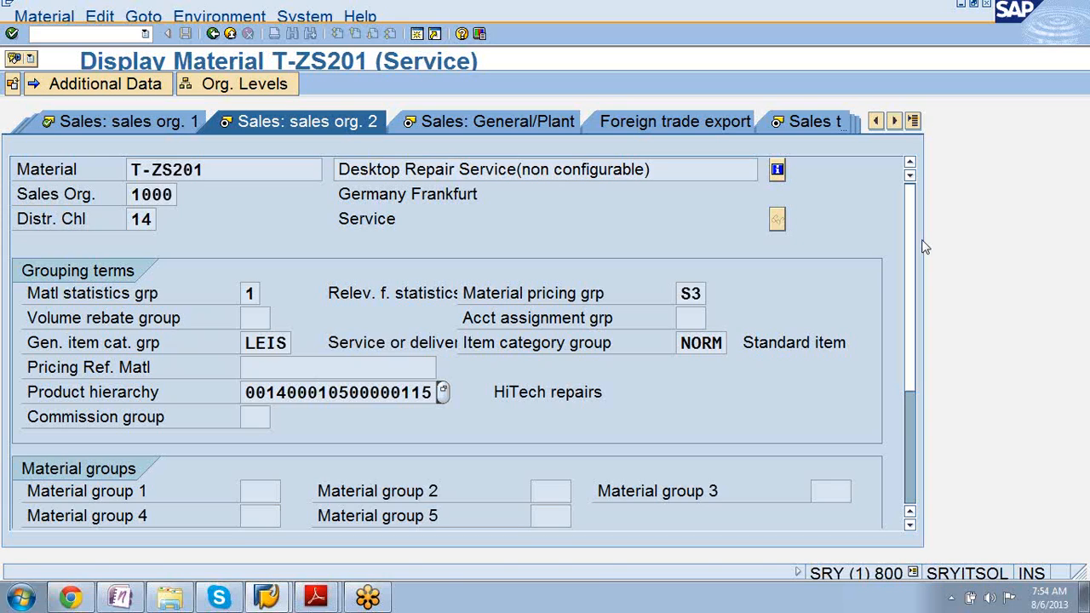
Select T-ZS201's Matl statistics grp field and bring up its Performance Assistant (F1) help.
{"action": "left_click", "coordinate": [248, 293]}
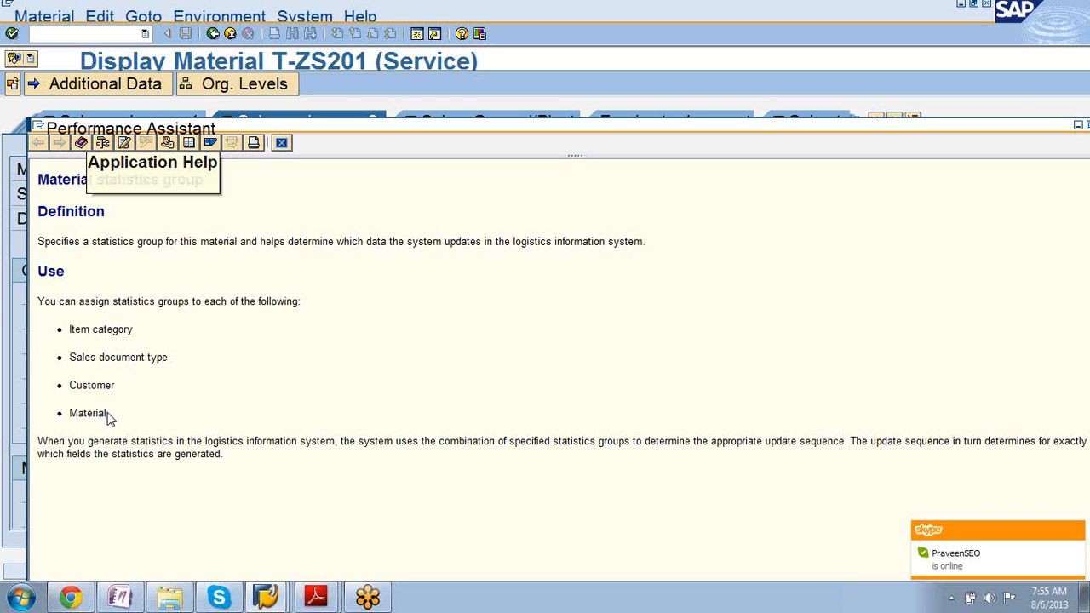
Close the help, then check statistics group 1, the item category group and material T-ZS201.
{"action": "left_click_drag", "start_coordinate": [107, 417], "coordinate": [72, 417]}
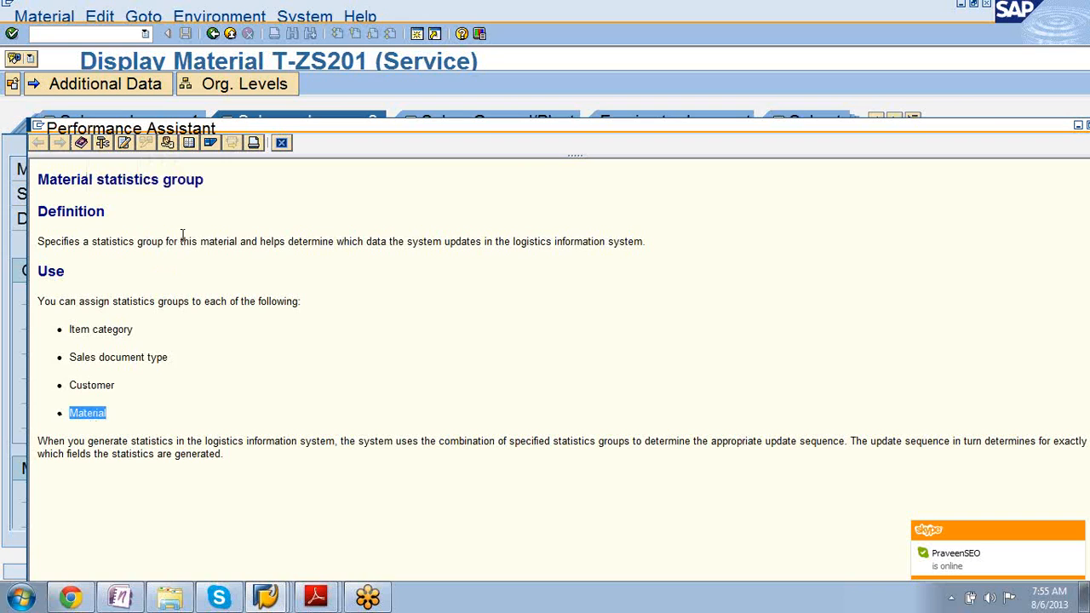
{"action": "left_click", "coordinate": [282, 141]}
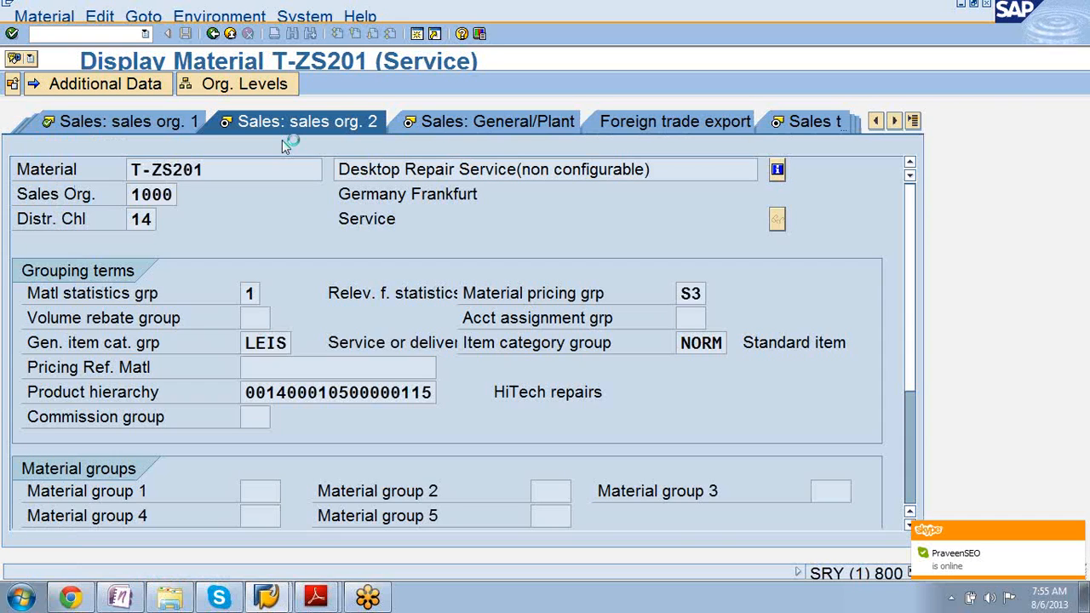
{"action": "left_click", "coordinate": [260, 291]}
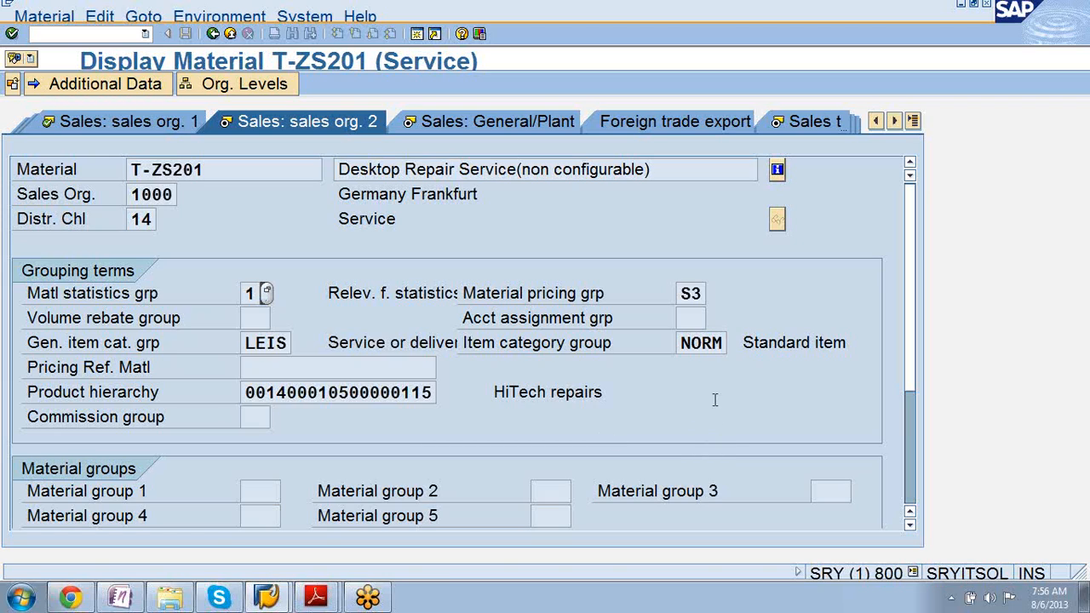
{"action": "left_click", "coordinate": [710, 344]}
{"action": "left_click", "coordinate": [224, 171]}
{"action": "left_click_drag", "start_coordinate": [225, 171], "coordinate": [133, 170]}
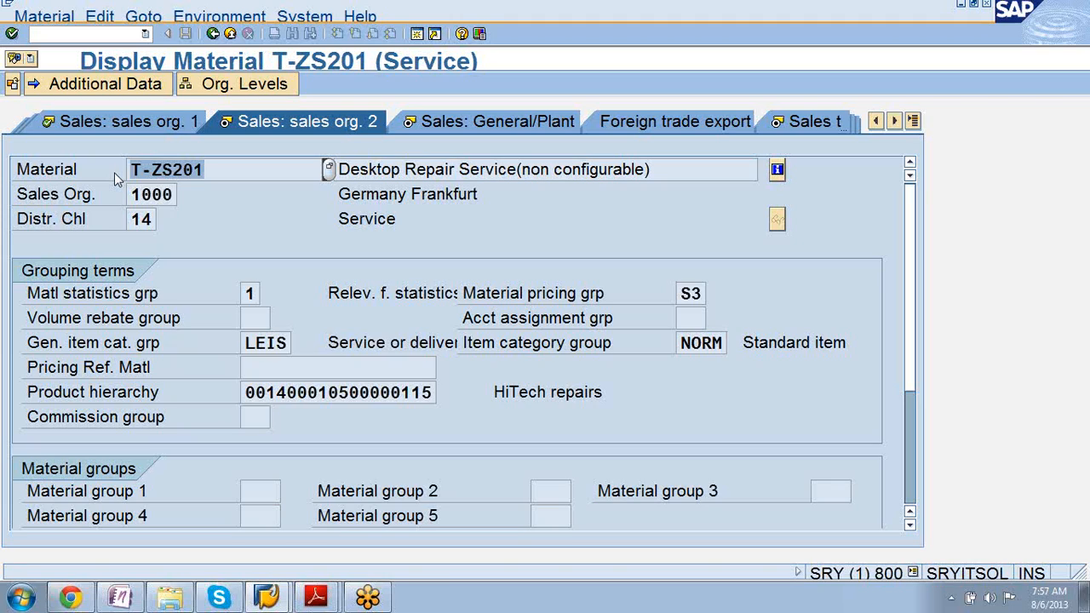
Show T-ZS201's Sales: General/Plant data, checking profit center, gross weight 0 and base unit AU.
{"action": "left_click", "coordinate": [464, 125]}
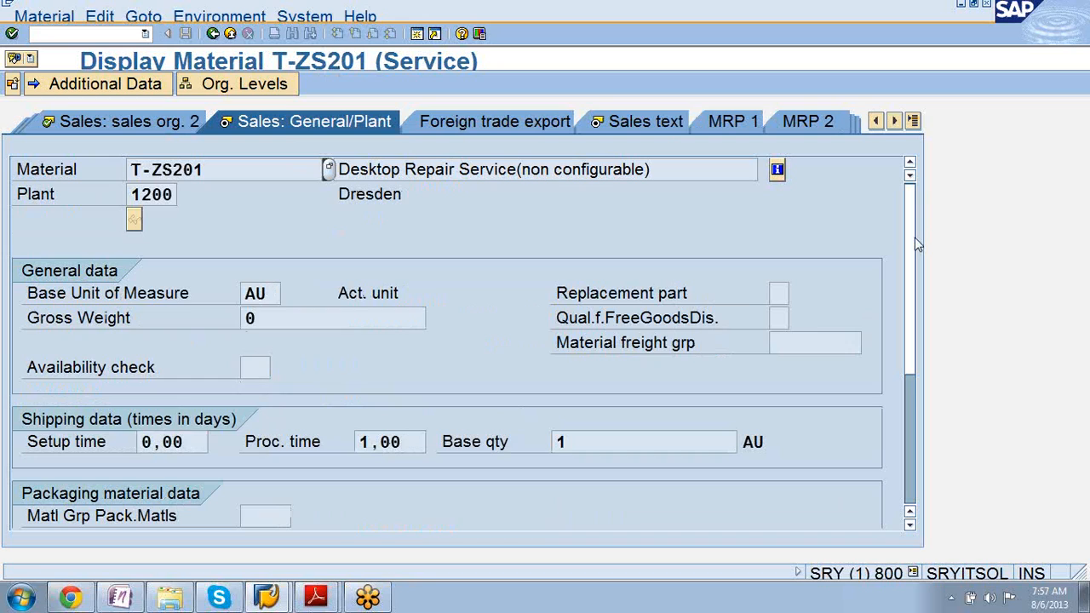
{"action": "scroll", "coordinate": [917, 255], "scroll_direction": "down", "scroll_amount": 2}
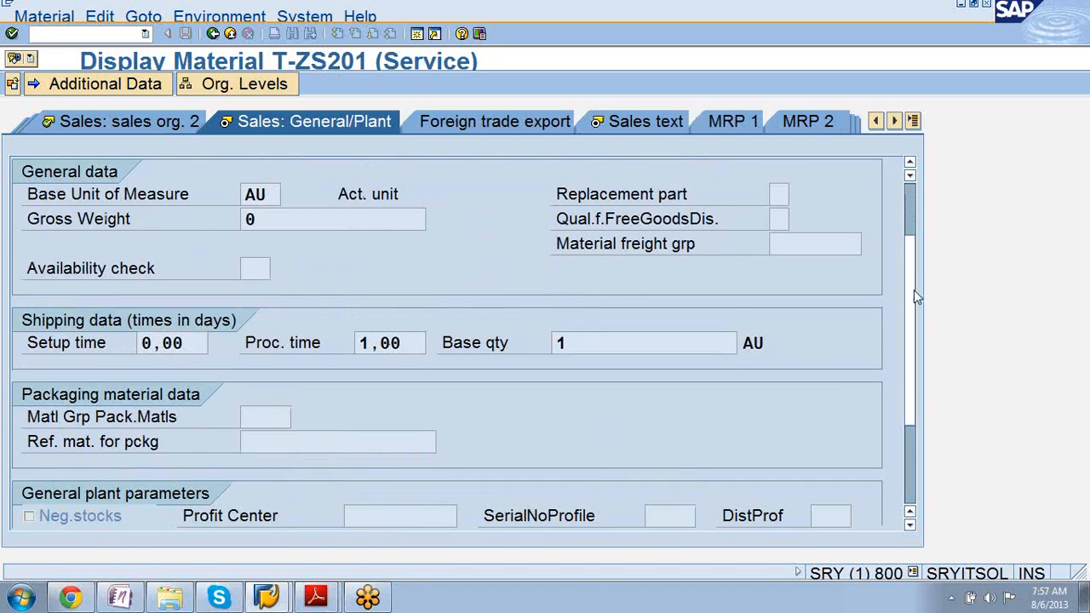
{"action": "scroll", "coordinate": [914, 295], "scroll_direction": "down", "scroll_amount": 3}
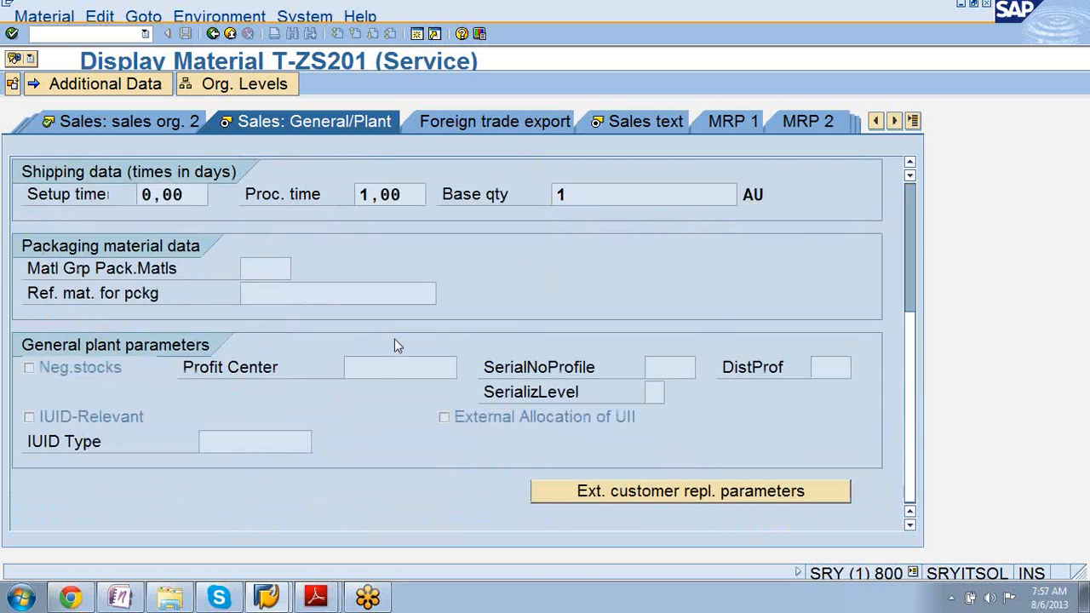
{"action": "left_click", "coordinate": [380, 372]}
{"action": "scroll", "coordinate": [912, 331], "scroll_direction": "up", "scroll_amount": 2}
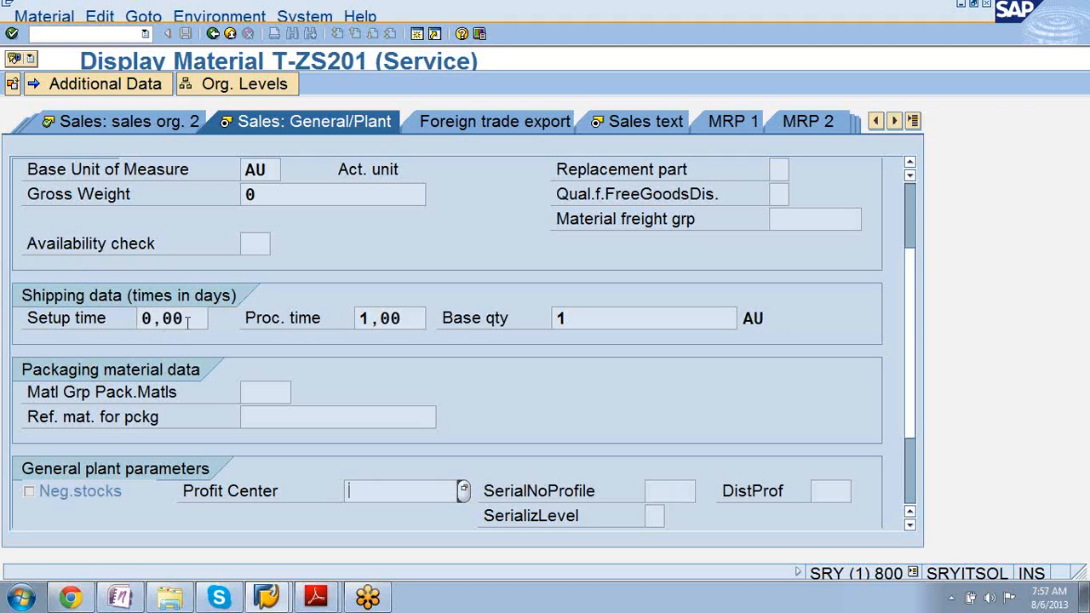
{"action": "left_click", "coordinate": [275, 193]}
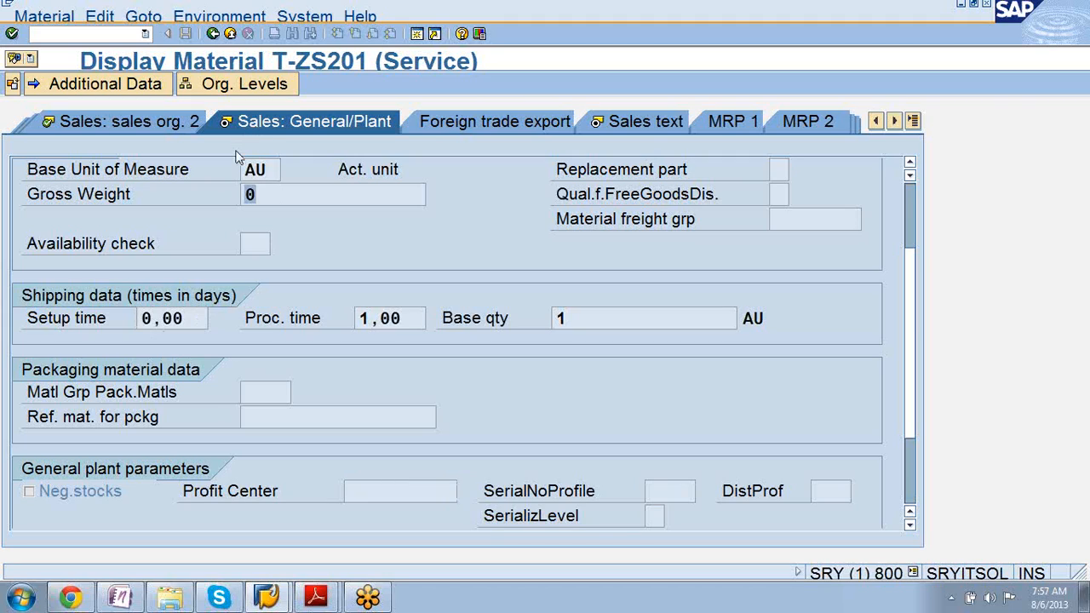
{"action": "left_click", "coordinate": [280, 169]}
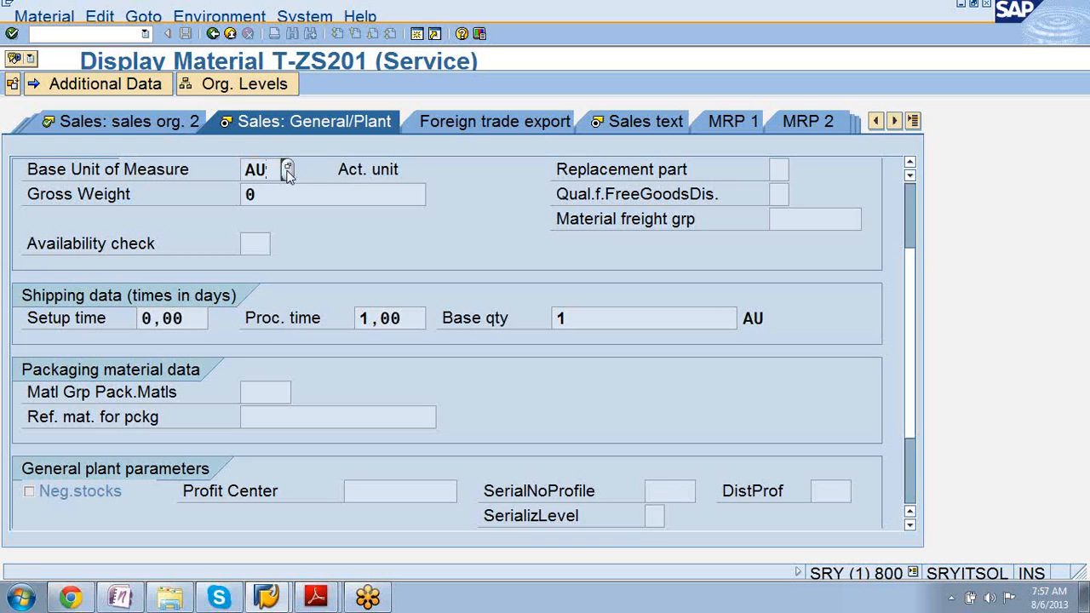
{"action": "left_click", "coordinate": [287, 171]}
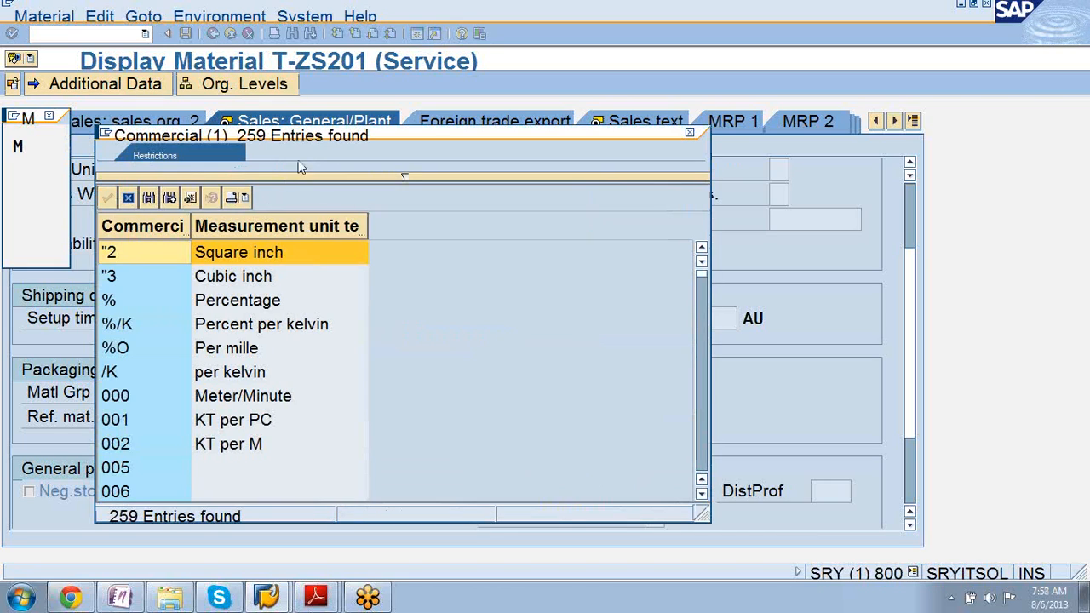
{"action": "left_click_drag", "start_coordinate": [323, 136], "coordinate": [654, 3]}
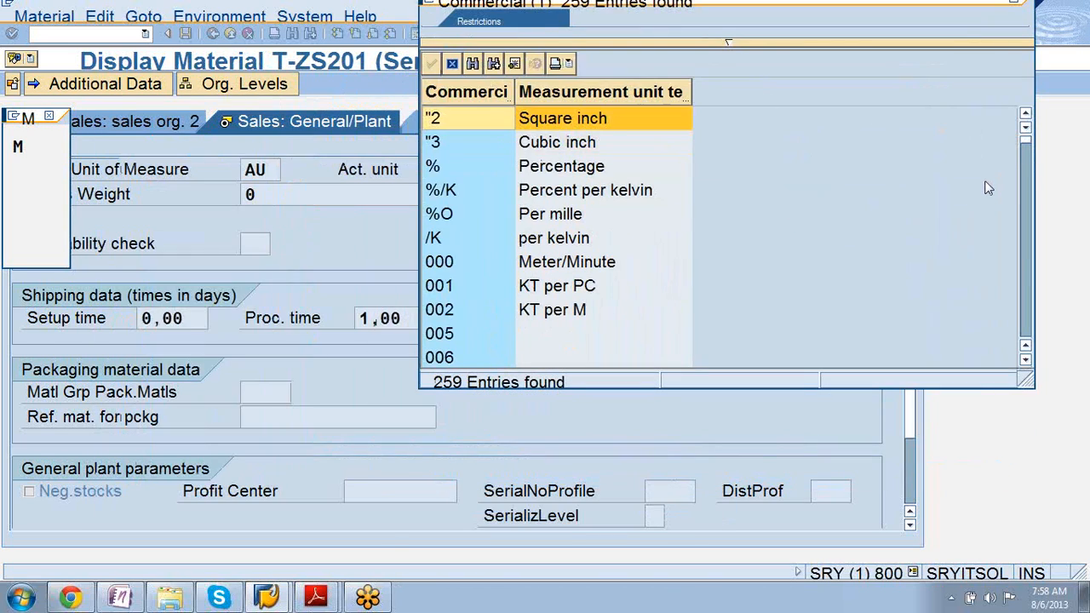
{"action": "scroll", "coordinate": [988, 188], "scroll_direction": "down", "scroll_amount": 3}
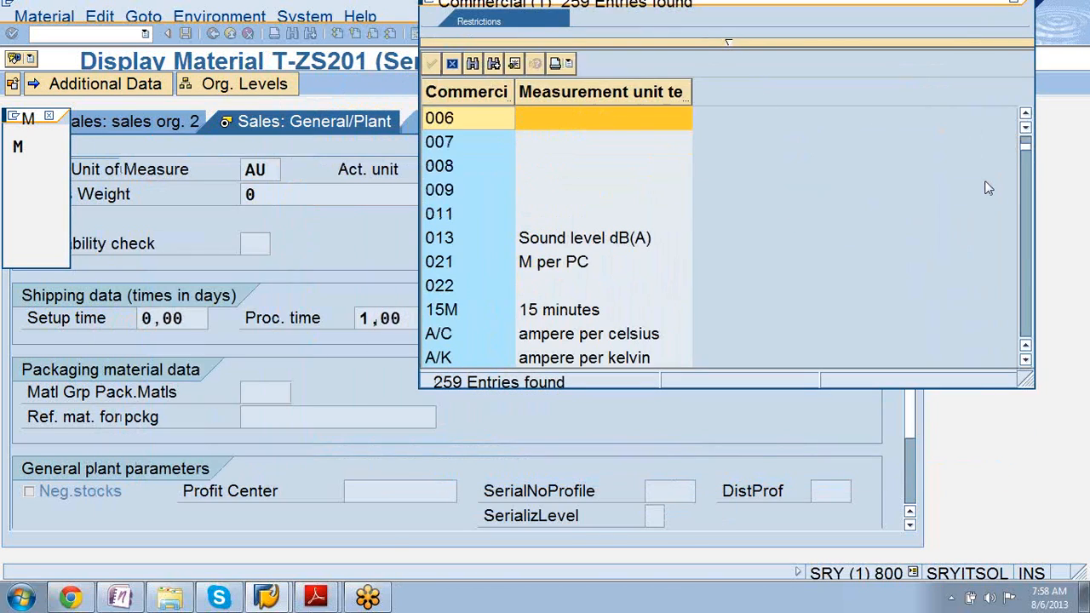
{"action": "scroll", "coordinate": [988, 188], "scroll_direction": "down", "scroll_amount": 3}
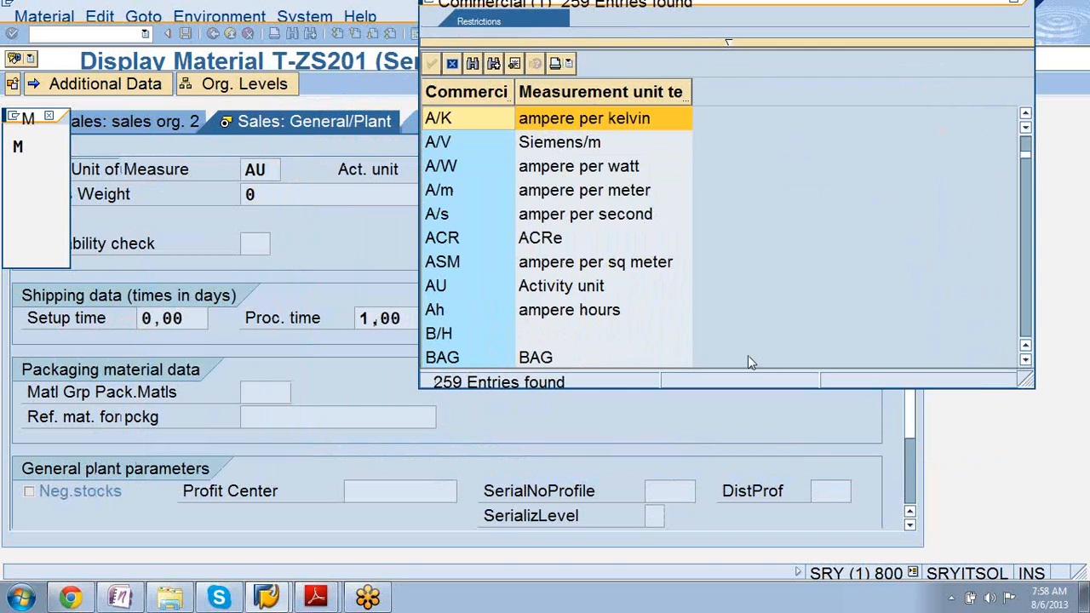
{"action": "left_click", "coordinate": [557, 291]}
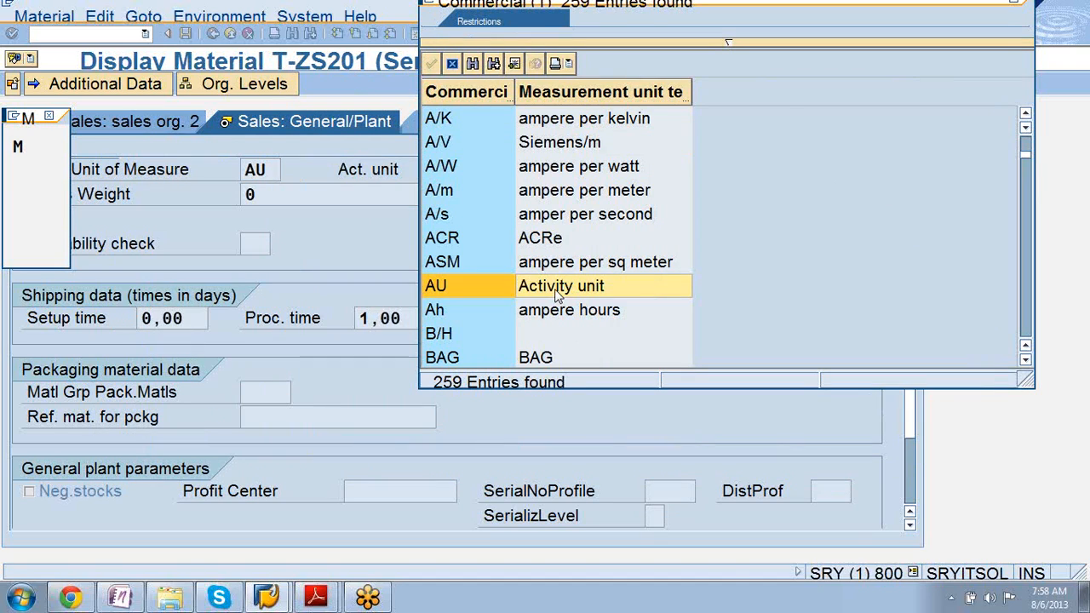
{"action": "left_click", "coordinate": [1013, 4]}
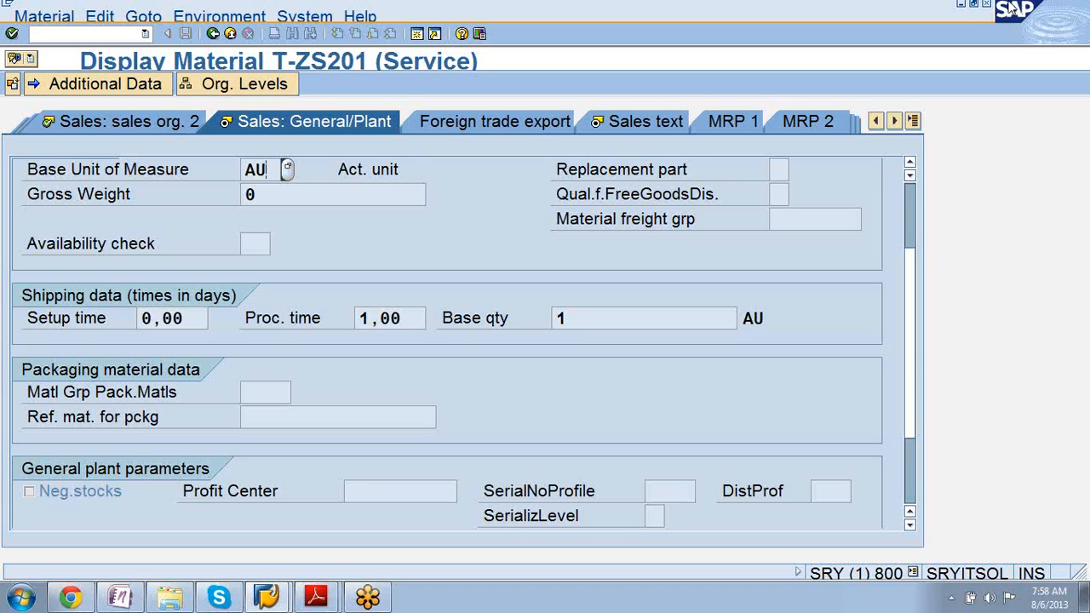
Show the MRP 1 view for plant 1200, storage location 0001, with MRP type ND.
{"action": "left_click", "coordinate": [738, 127]}
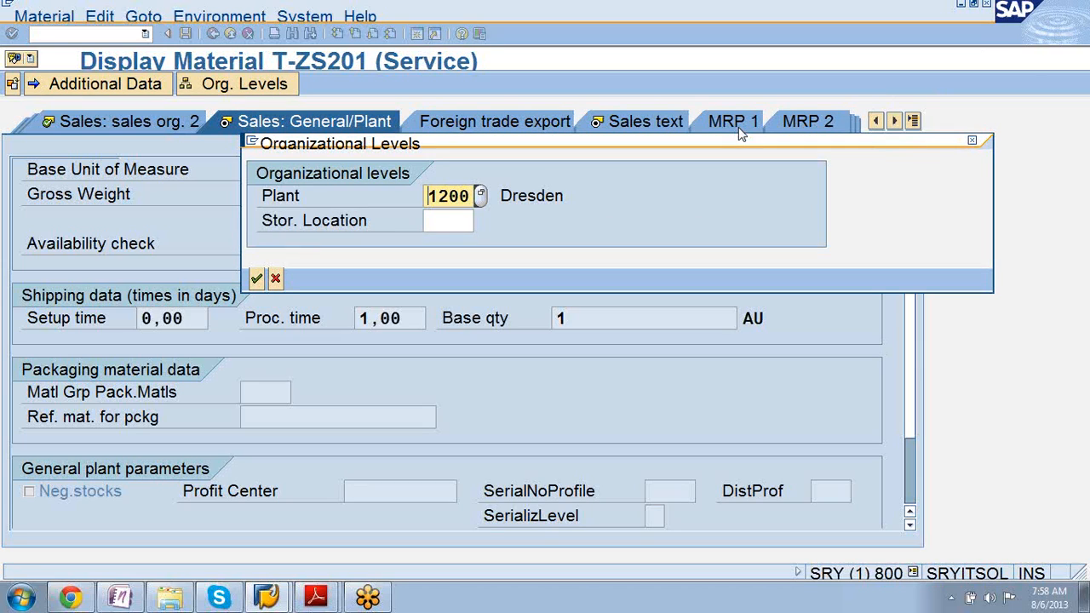
{"action": "left_click", "coordinate": [464, 223]}
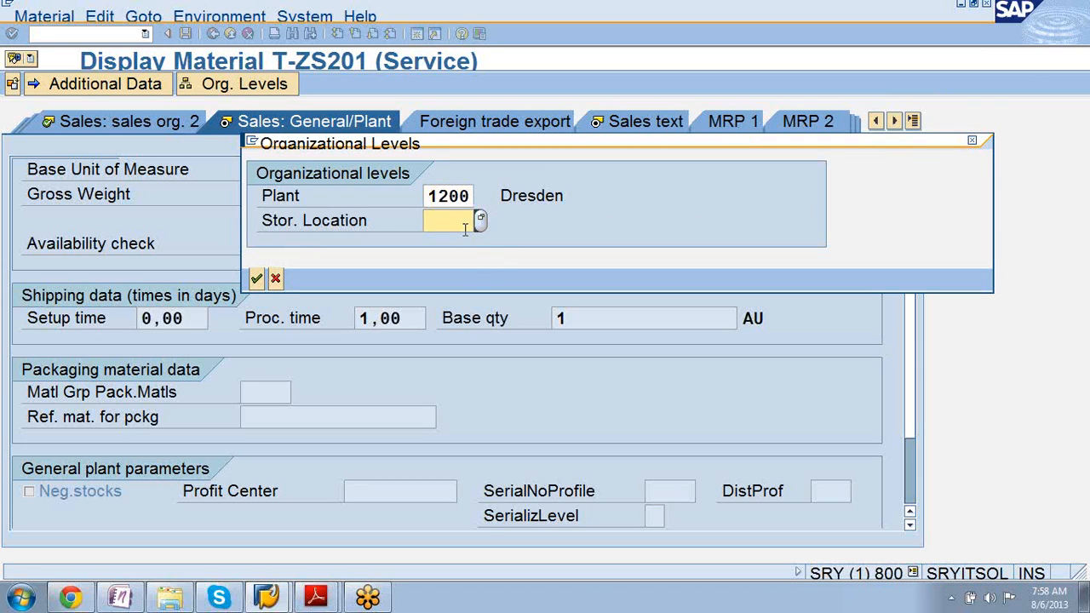
{"action": "type", "text": "0"}
{"action": "left_click", "coordinate": [462, 242]}
{"action": "key", "text": "Return"}
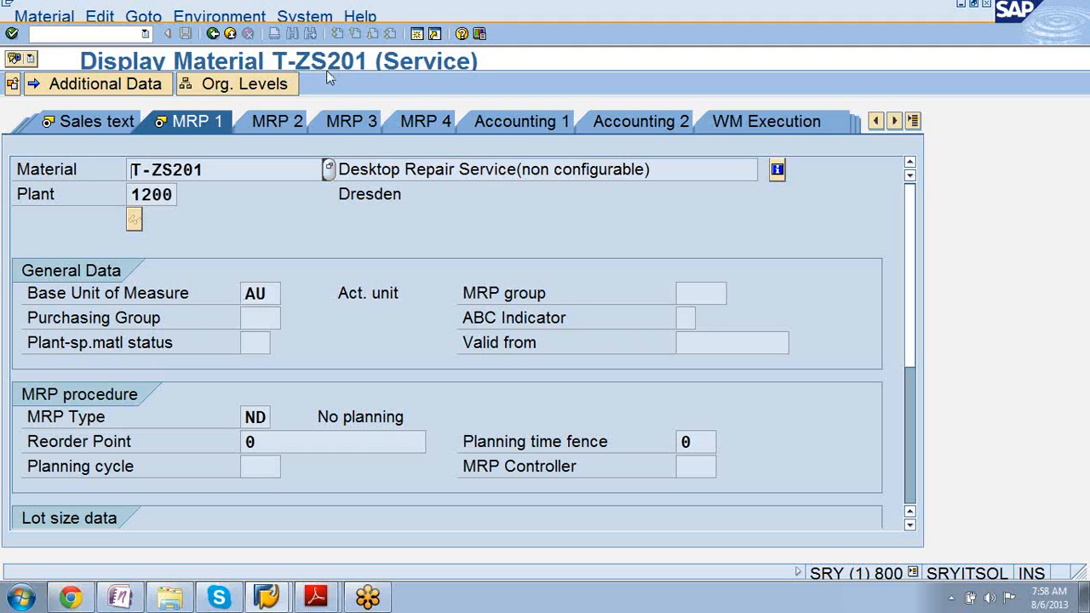
Go back to the Display Material initial screen and bring up the material number search.
{"action": "left_click", "coordinate": [213, 33]}
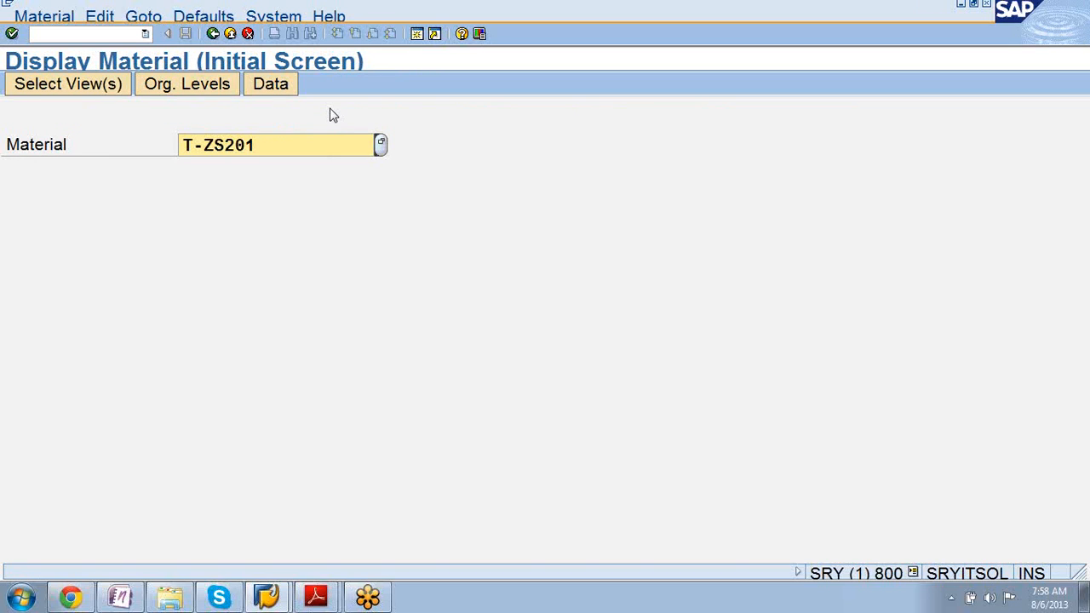
{"action": "key", "text": "Return"}
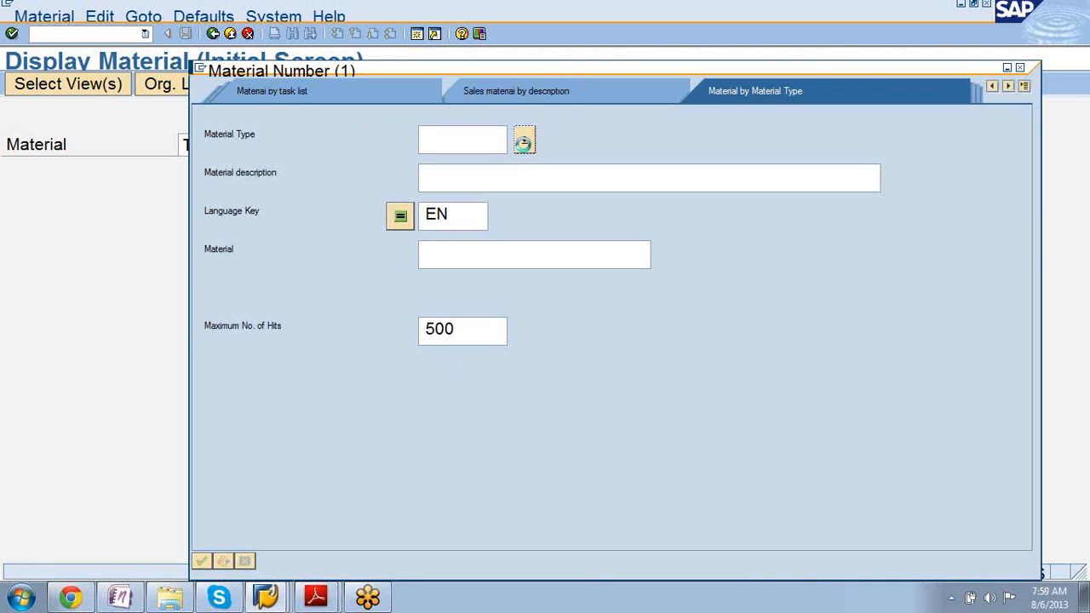
Scroll the 54-entry Material Type list until FERT Finished product (SAP) appears.
{"action": "left_click", "coordinate": [524, 143]}
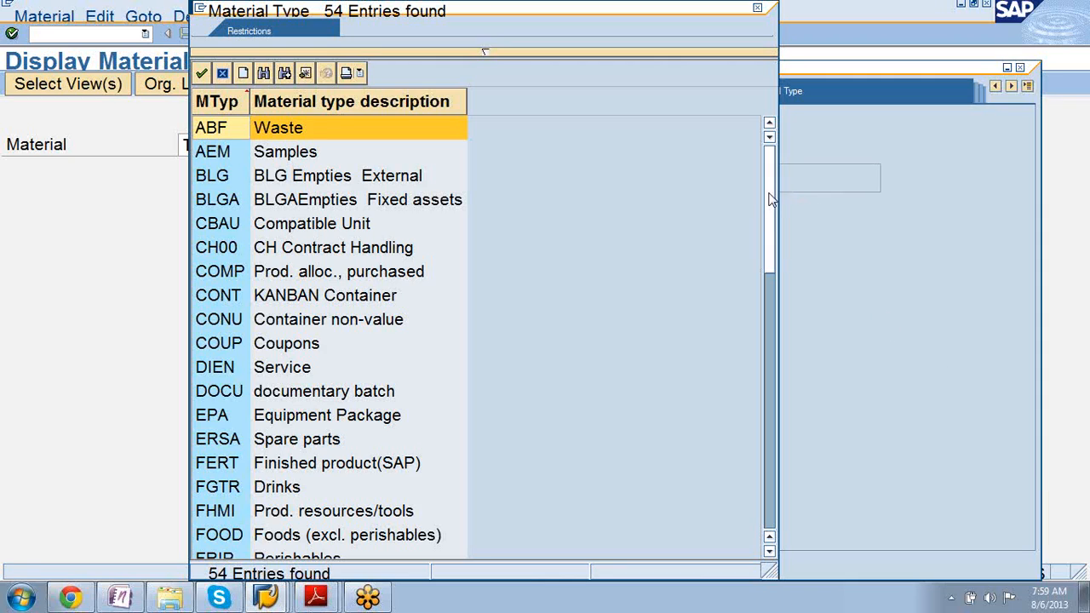
{"action": "left_click_drag", "start_coordinate": [766, 218], "coordinate": [772, 385]}
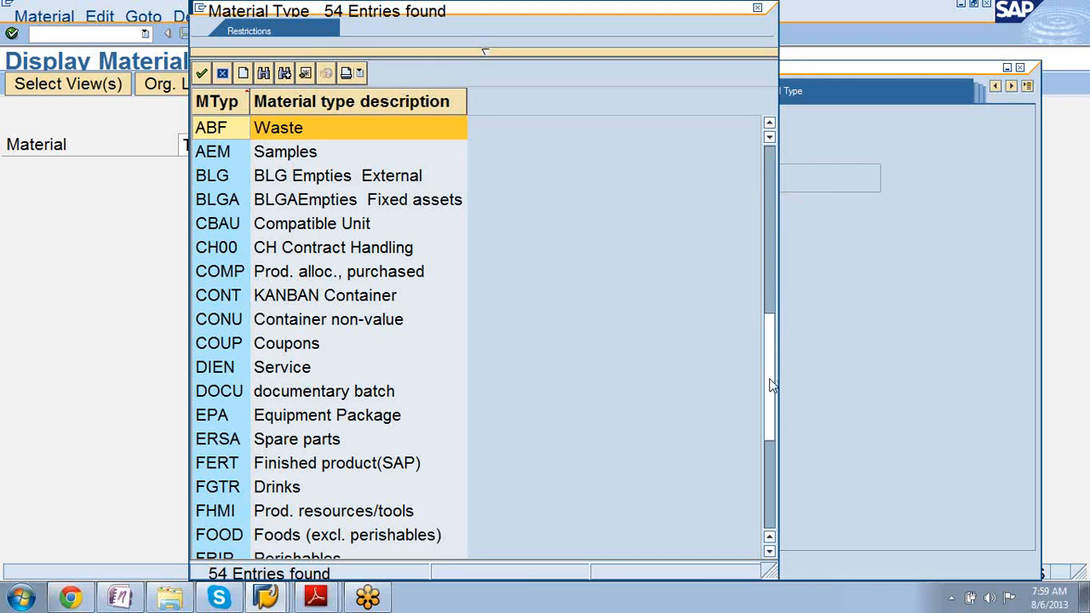
{"action": "left_click_drag", "start_coordinate": [772, 384], "coordinate": [771, 387]}
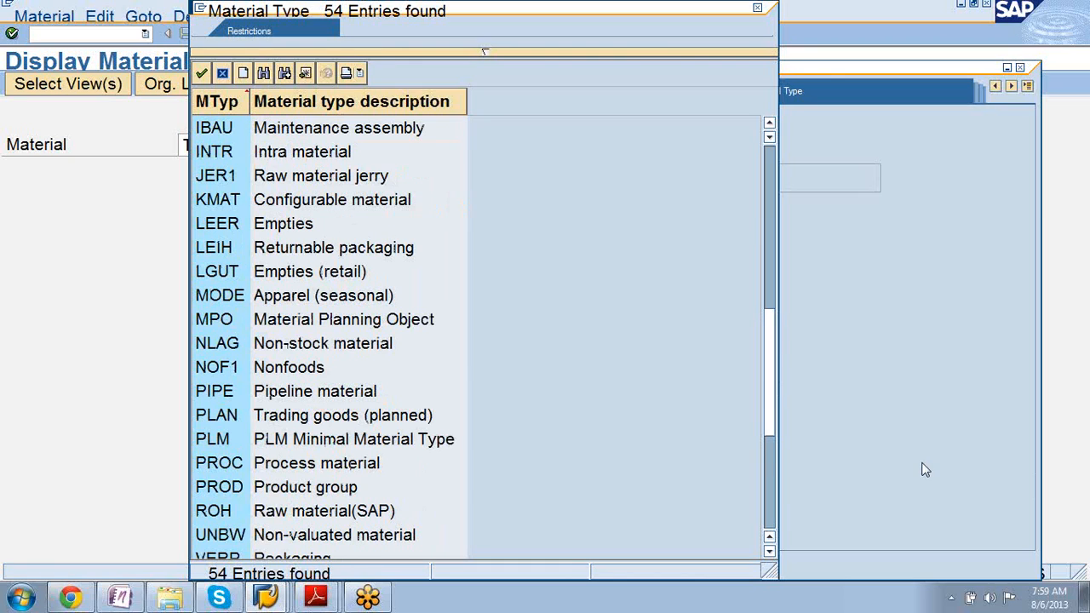
{"action": "left_click", "coordinate": [1043, 473]}
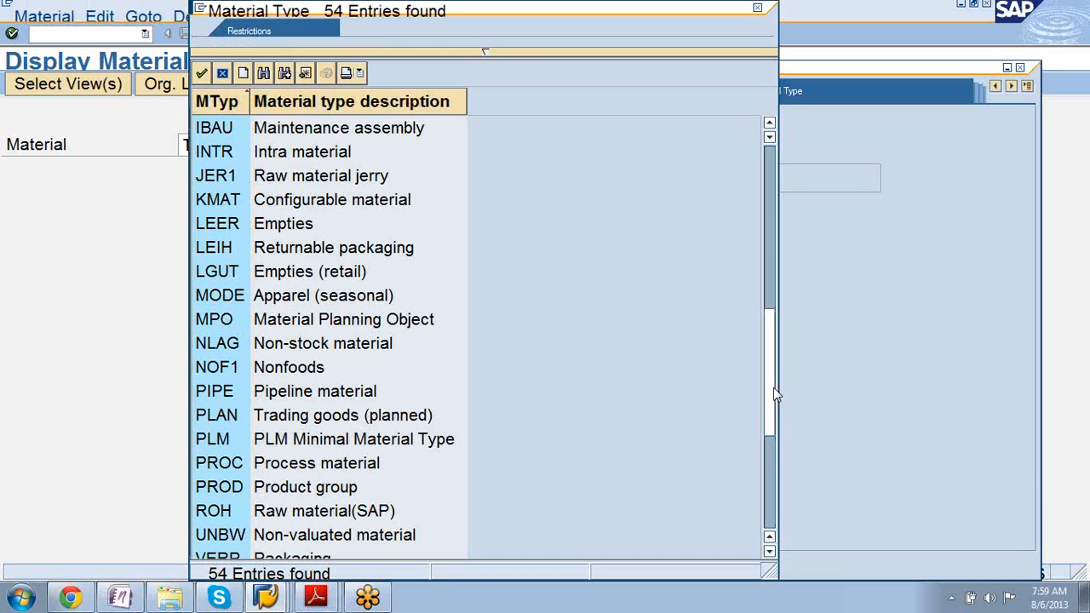
{"action": "left_click_drag", "start_coordinate": [773, 387], "coordinate": [772, 409]}
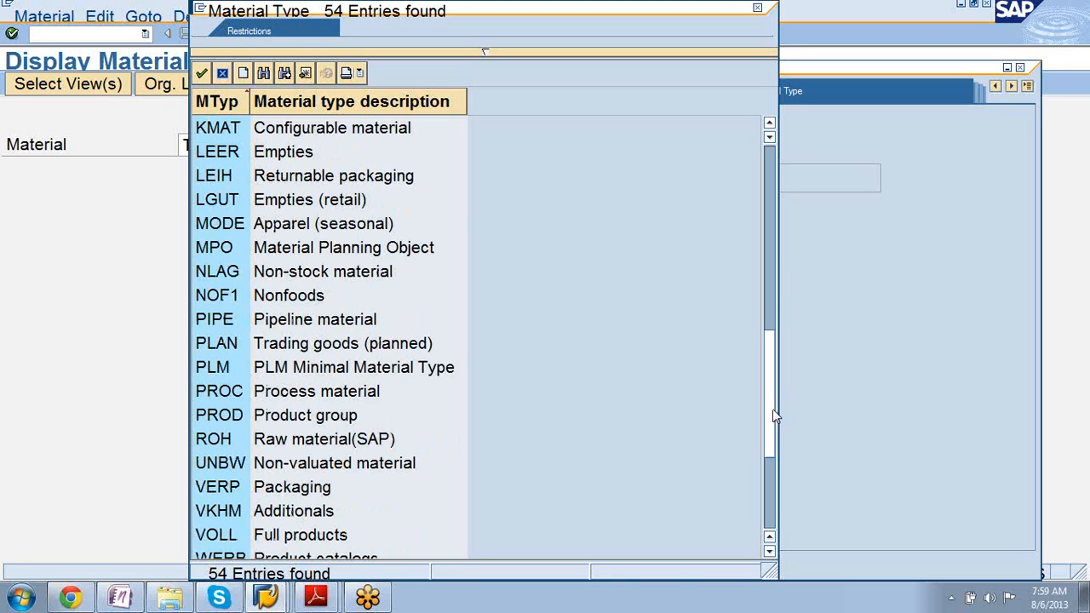
{"action": "left_click_drag", "start_coordinate": [772, 408], "coordinate": [769, 386]}
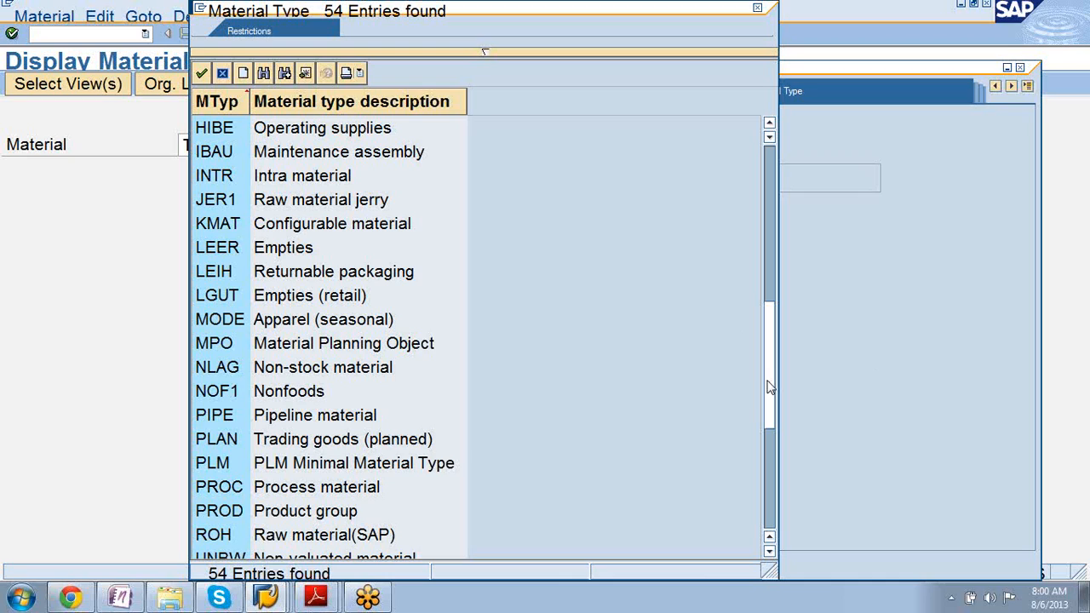
{"action": "left_click_drag", "start_coordinate": [769, 387], "coordinate": [759, 343]}
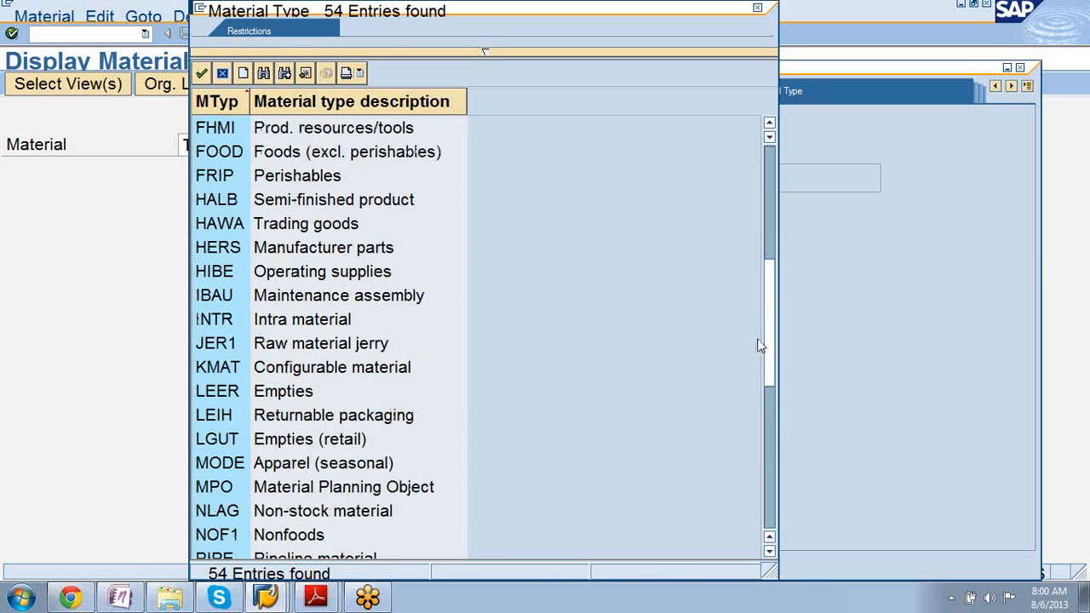
{"action": "left_click", "coordinate": [769, 123]}
{"action": "left_click", "coordinate": [768, 122]}
{"action": "left_click", "coordinate": [768, 123]}
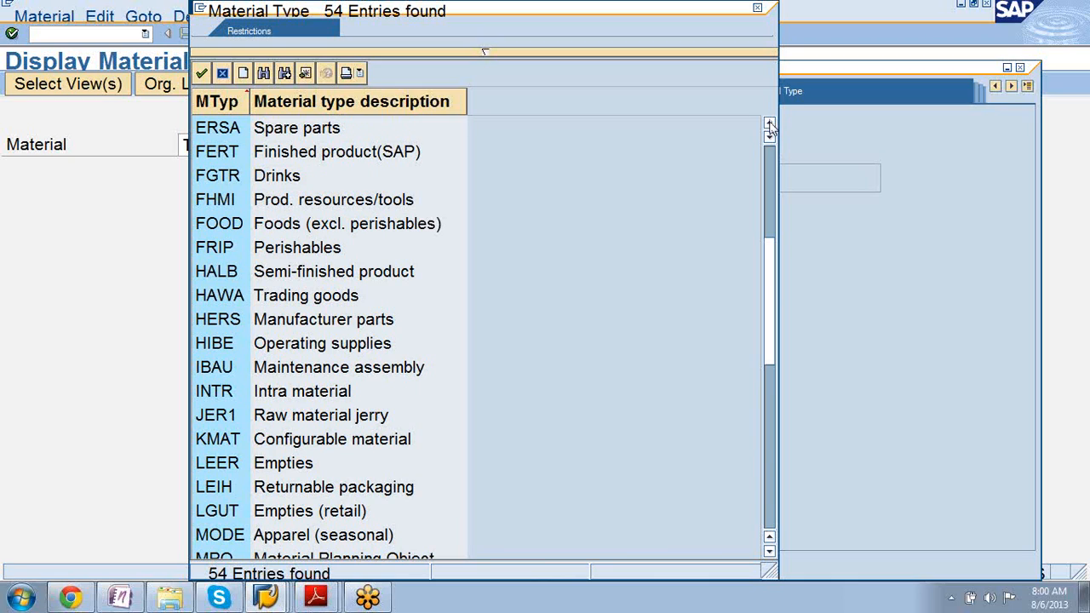
Choose material type FERT and run the search, returning 500 finished-product hits.
{"action": "double_click", "coordinate": [295, 157]}
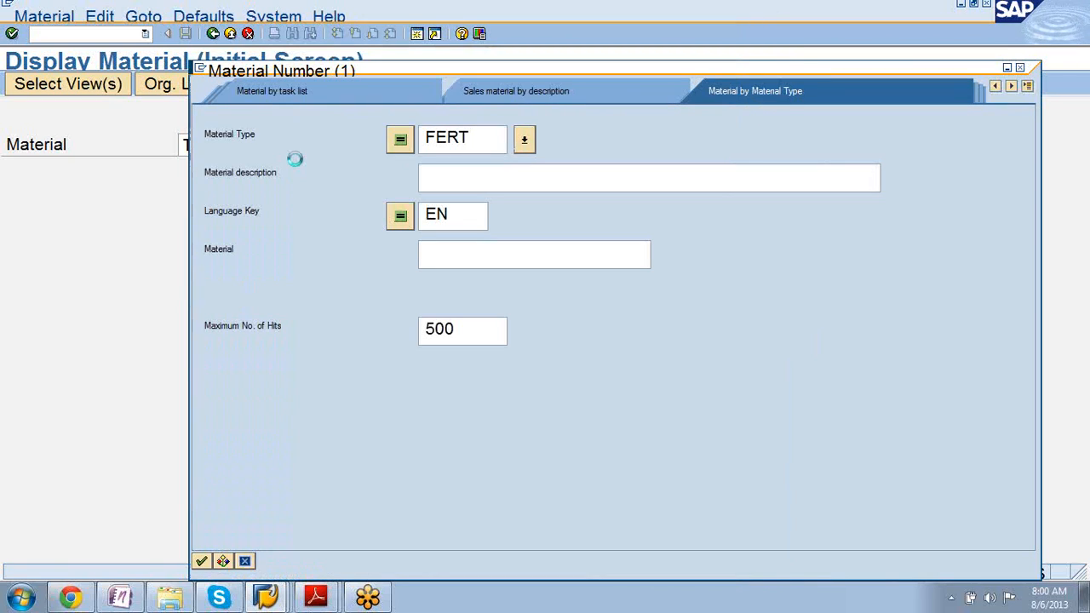
{"action": "key", "text": "Return"}
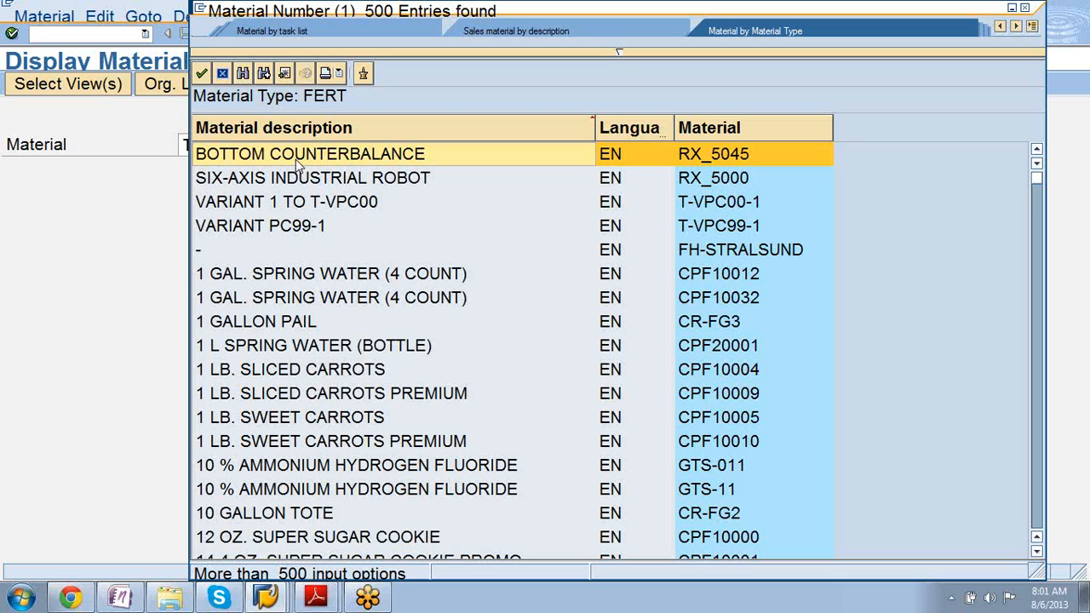
{"action": "scroll", "coordinate": [298, 166], "scroll_direction": "down", "scroll_amount": 10}
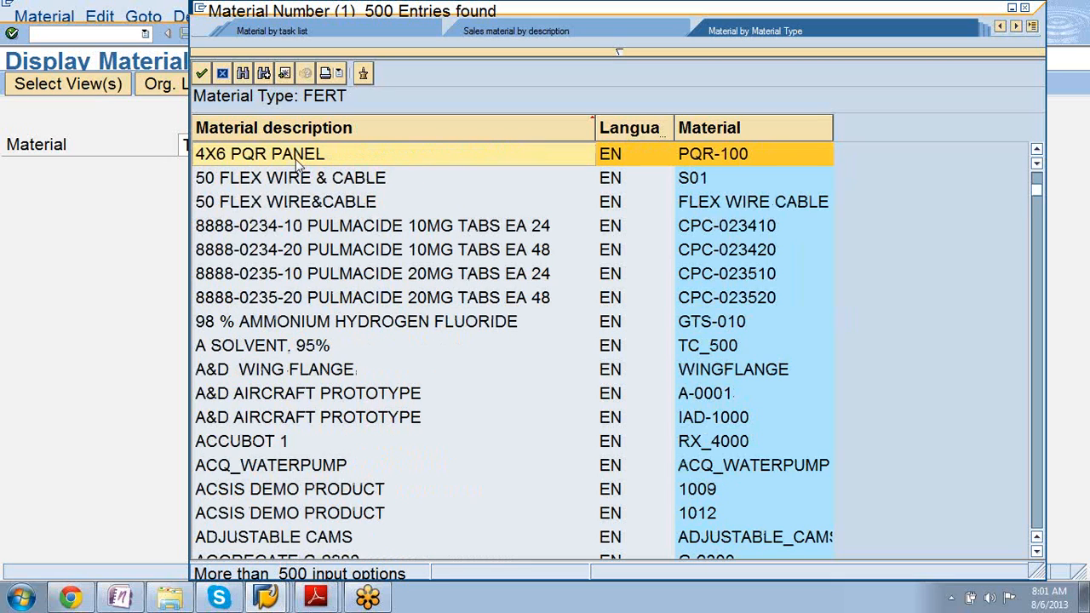
{"action": "scroll", "coordinate": [298, 166], "scroll_direction": "down", "scroll_amount": 5}
{"action": "scroll", "coordinate": [298, 166], "scroll_direction": "down", "scroll_amount": 6}
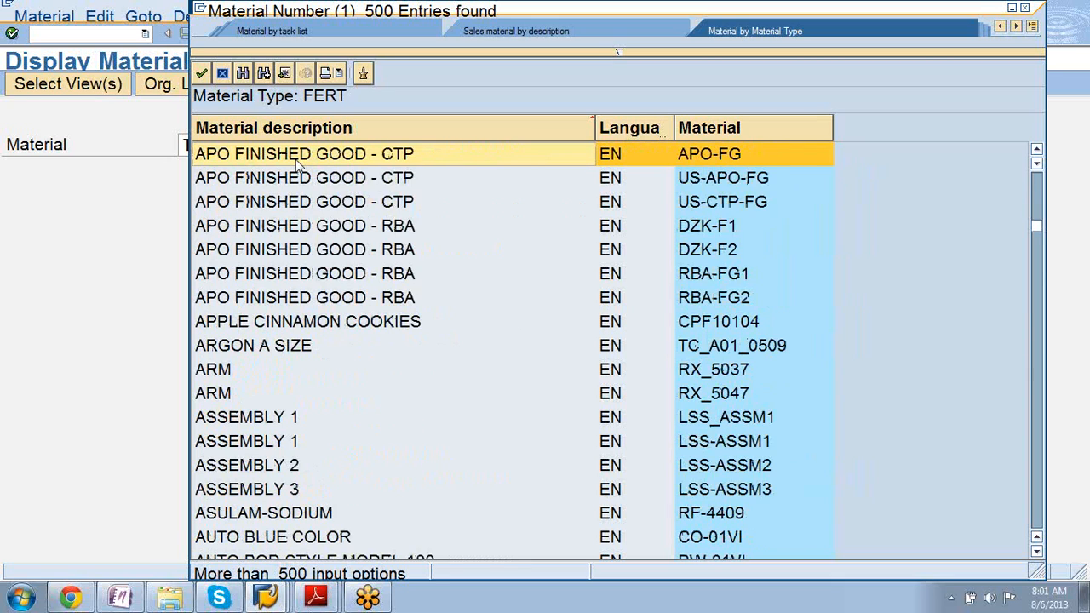
{"action": "scroll", "coordinate": [298, 166], "scroll_direction": "down", "scroll_amount": 12}
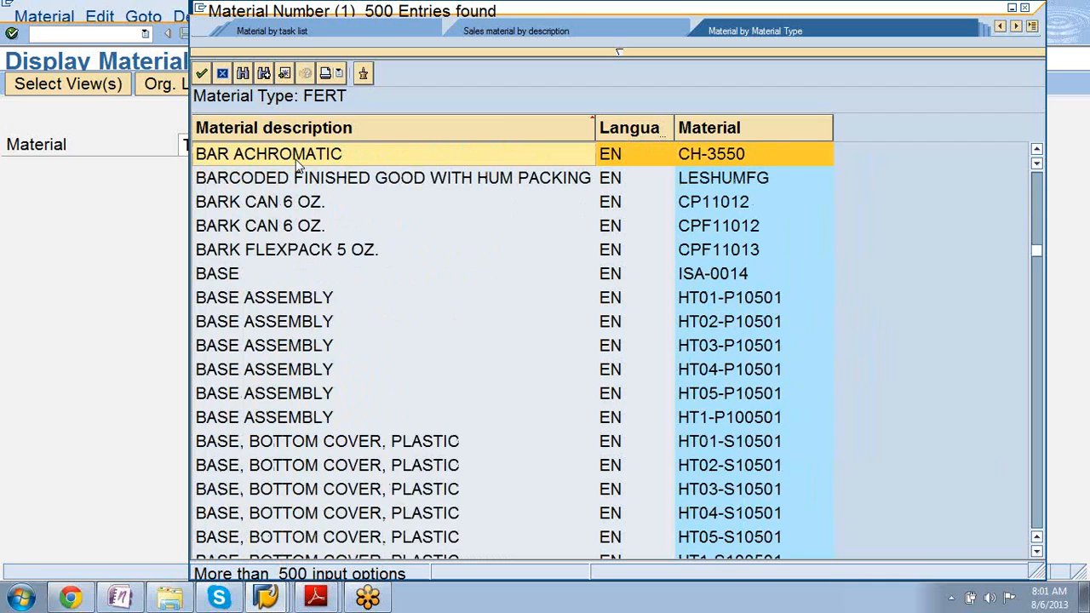
{"action": "scroll", "coordinate": [298, 166], "scroll_direction": "down", "scroll_amount": 6}
{"action": "scroll", "coordinate": [298, 166], "scroll_direction": "down", "scroll_amount": 6}
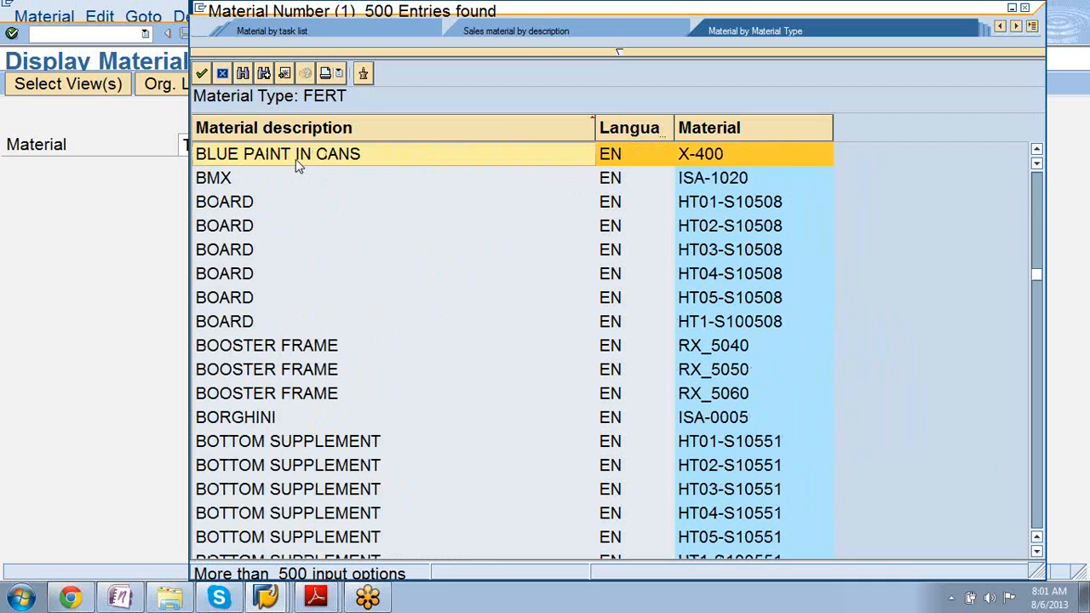
{"action": "scroll", "coordinate": [296, 160], "scroll_direction": "down", "scroll_amount": 20}
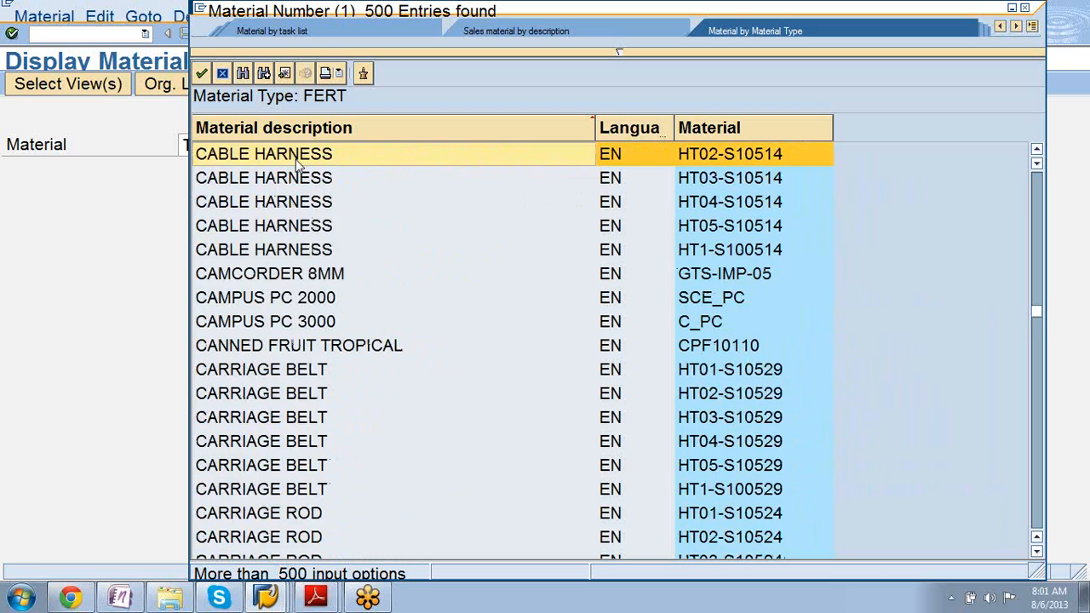
{"action": "scroll", "coordinate": [298, 166], "scroll_direction": "down", "scroll_amount": 20}
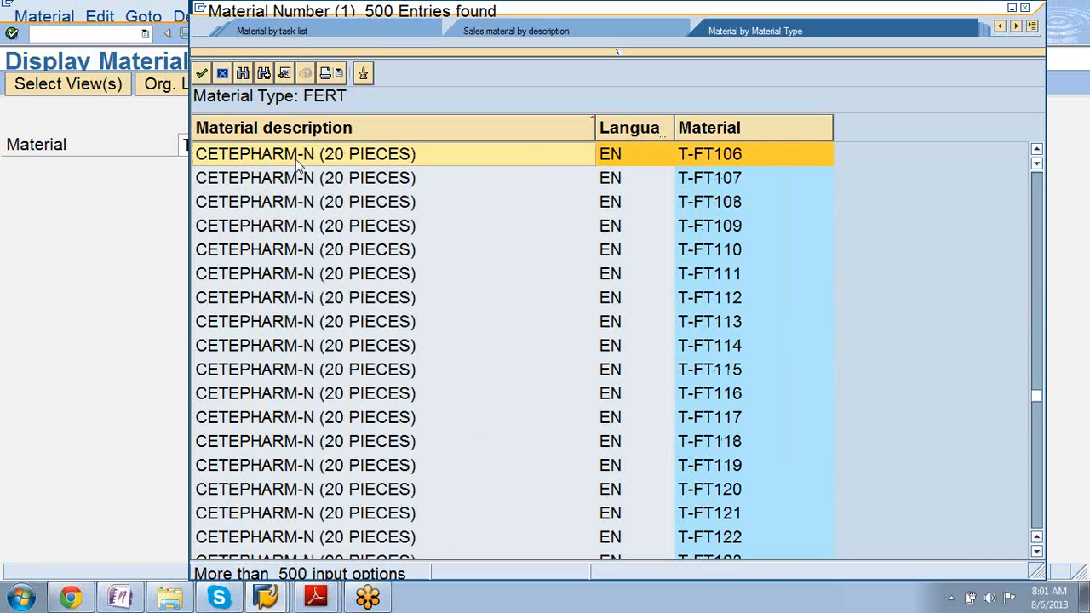
{"action": "scroll", "coordinate": [298, 166], "scroll_direction": "down", "scroll_amount": 20}
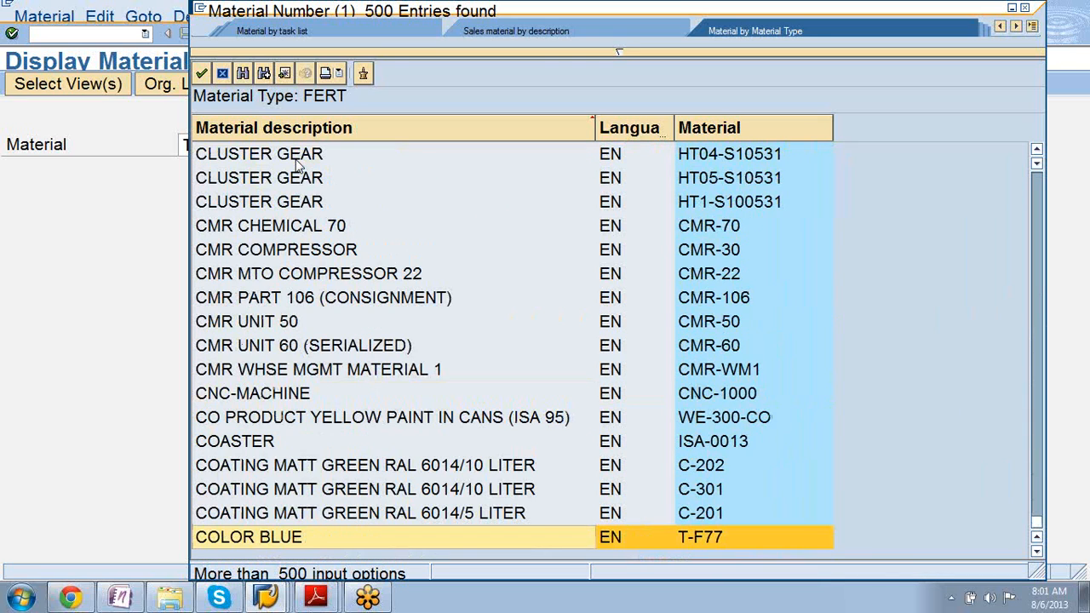
{"action": "scroll", "coordinate": [298, 166], "scroll_direction": "up", "scroll_amount": 20}
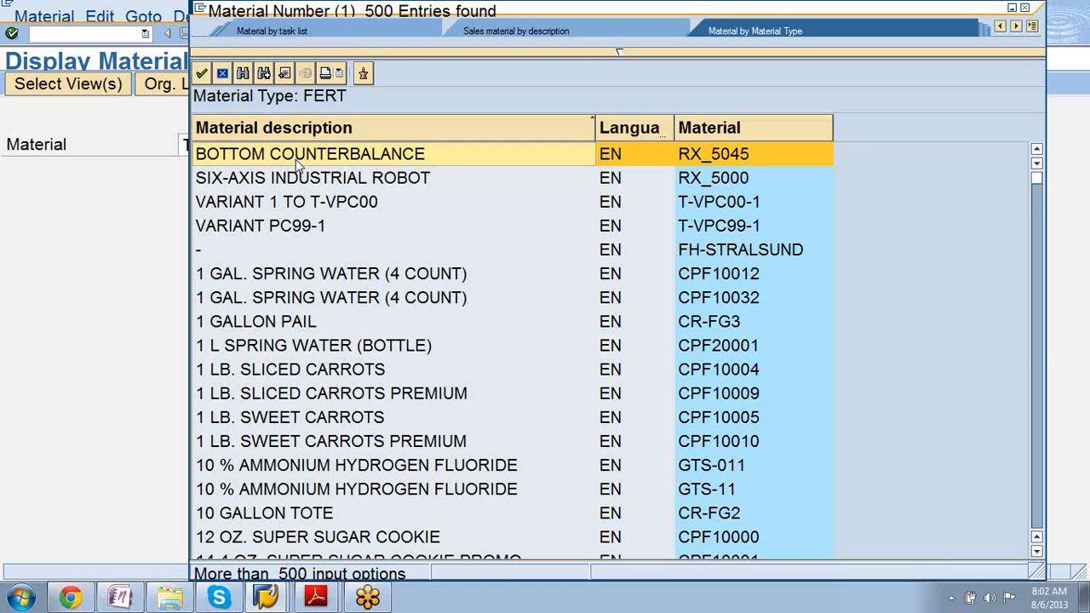
Scroll the FERT hit list down to the CLUSTER GEAR (HT01–HT03-S10531) and COLOR BLUE rows.
{"action": "scroll", "coordinate": [298, 165], "scroll_direction": "down", "scroll_amount": 10}
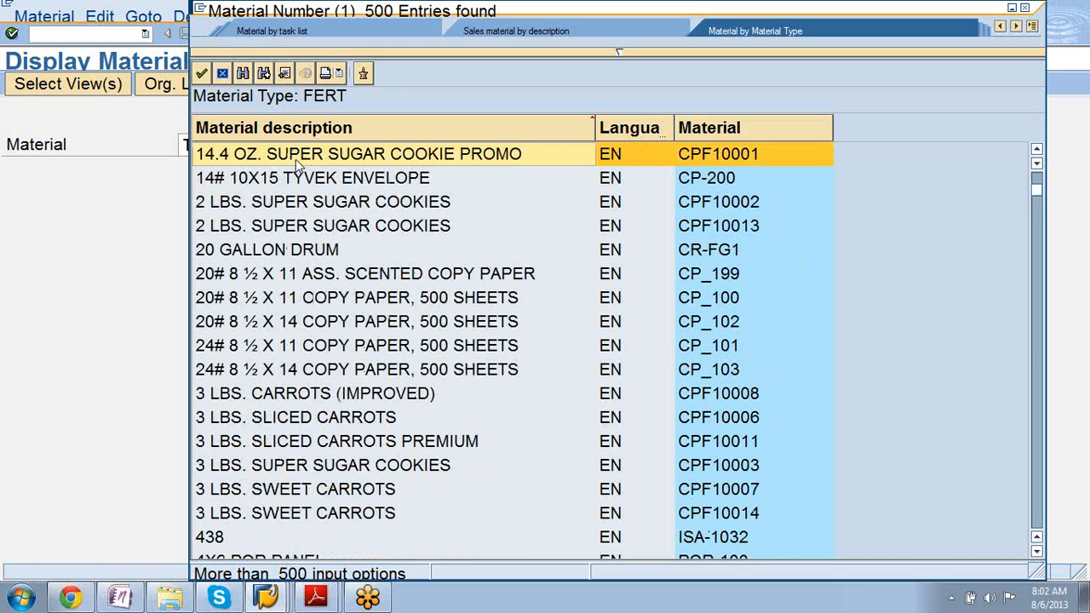
{"action": "scroll", "coordinate": [298, 164], "scroll_direction": "down", "scroll_amount": 5}
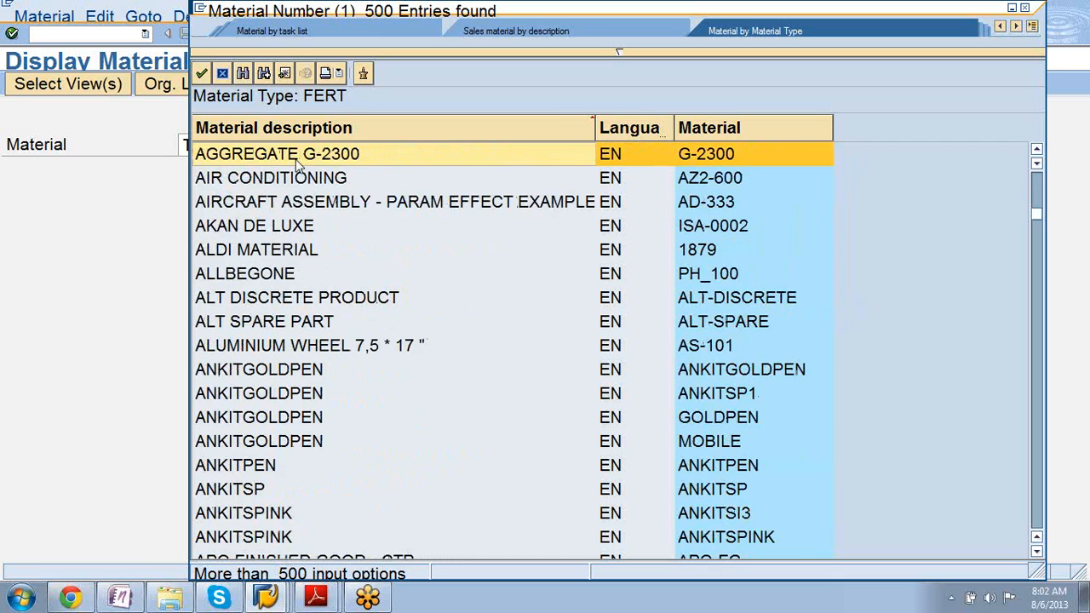
{"action": "scroll", "coordinate": [298, 164], "scroll_direction": "down", "scroll_amount": 12}
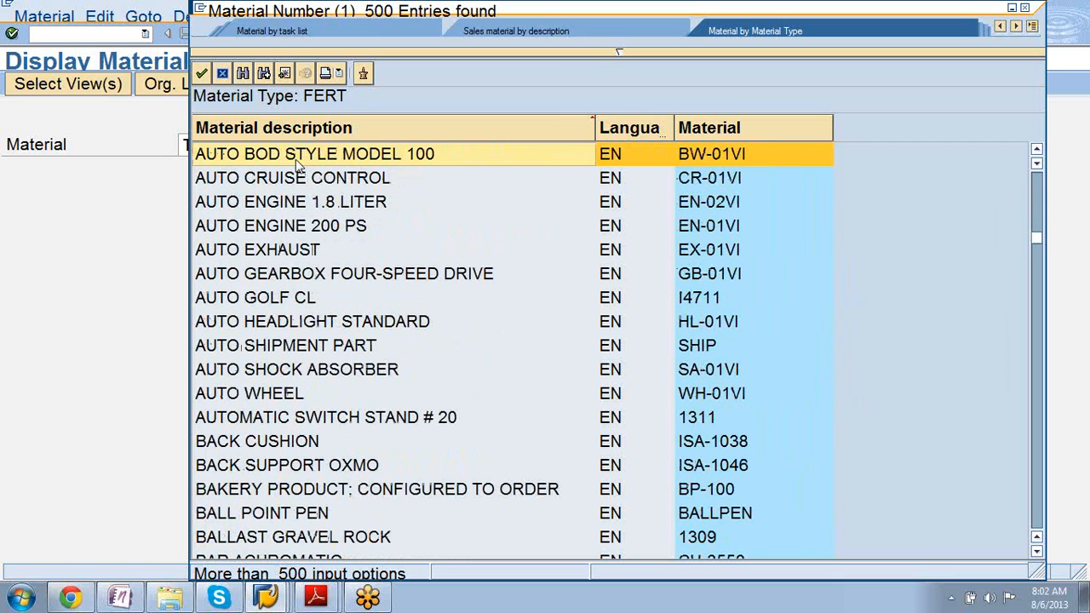
{"action": "scroll", "coordinate": [298, 164], "scroll_direction": "down", "scroll_amount": 5}
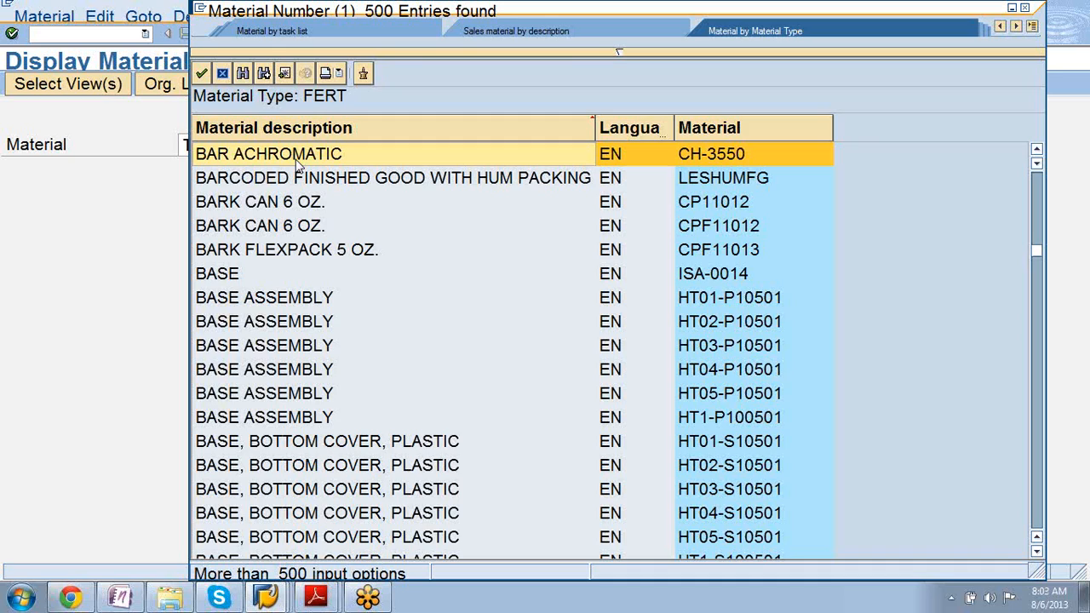
{"action": "scroll", "coordinate": [298, 166], "scroll_direction": "down", "scroll_amount": 10}
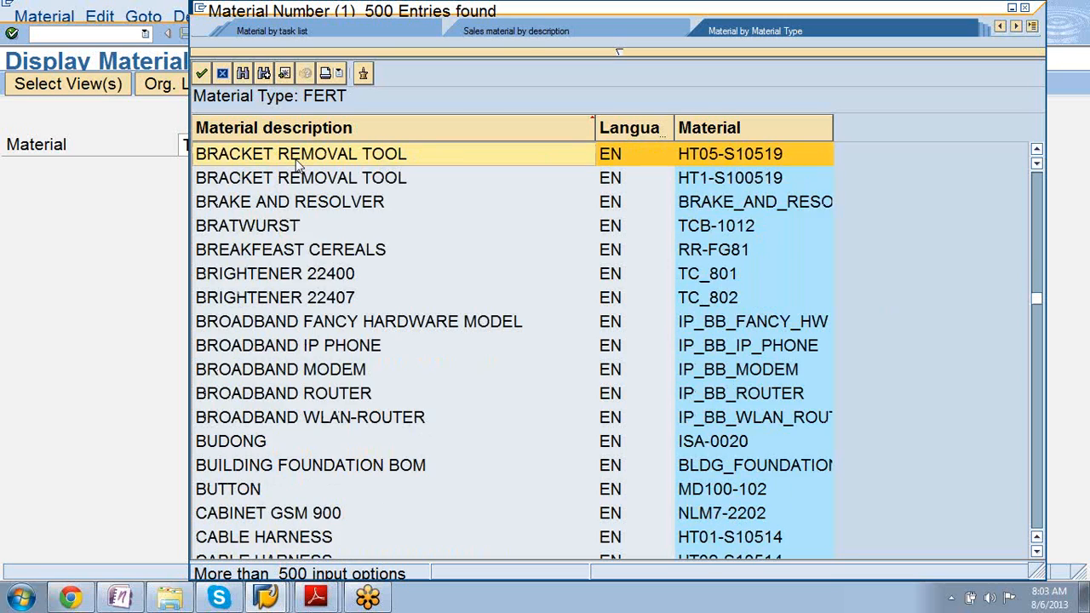
{"action": "scroll", "coordinate": [298, 166], "scroll_direction": "down", "scroll_amount": 5}
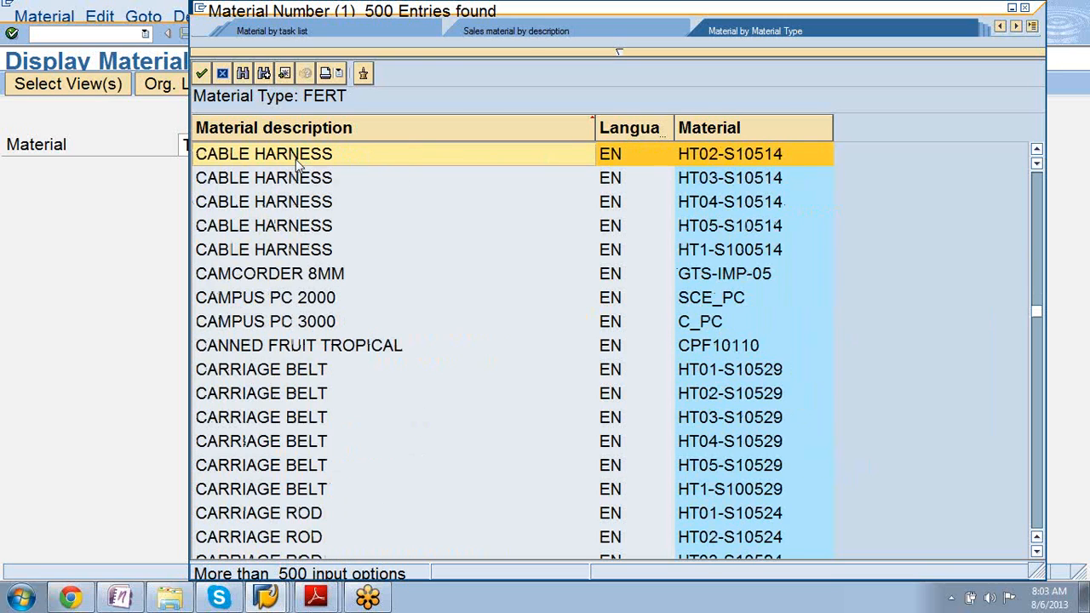
{"action": "scroll", "coordinate": [298, 166], "scroll_direction": "down", "scroll_amount": 10}
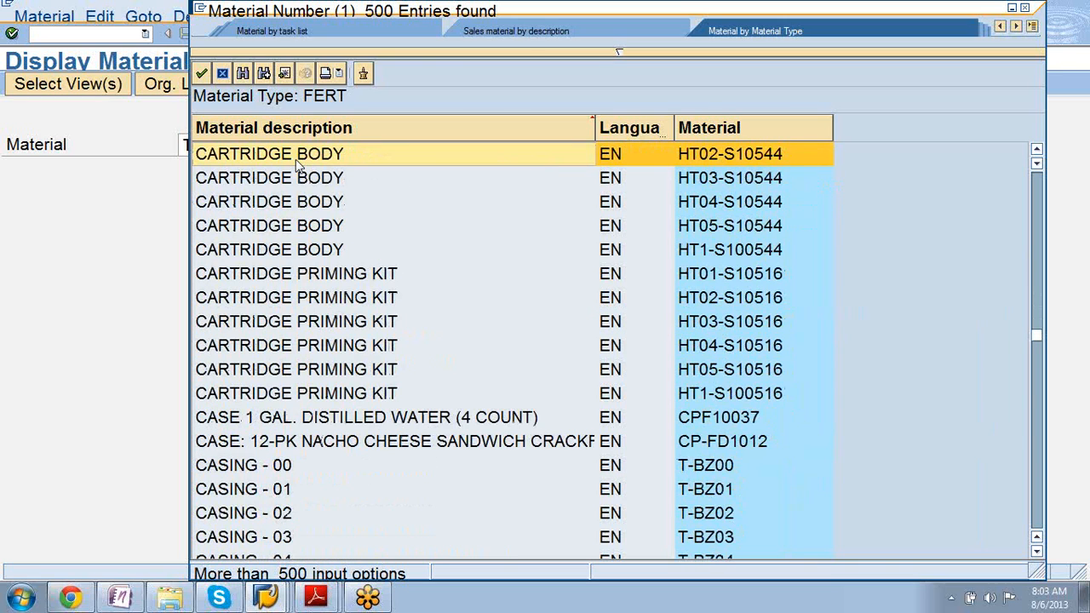
{"action": "scroll", "coordinate": [298, 166], "scroll_direction": "down", "scroll_amount": 20}
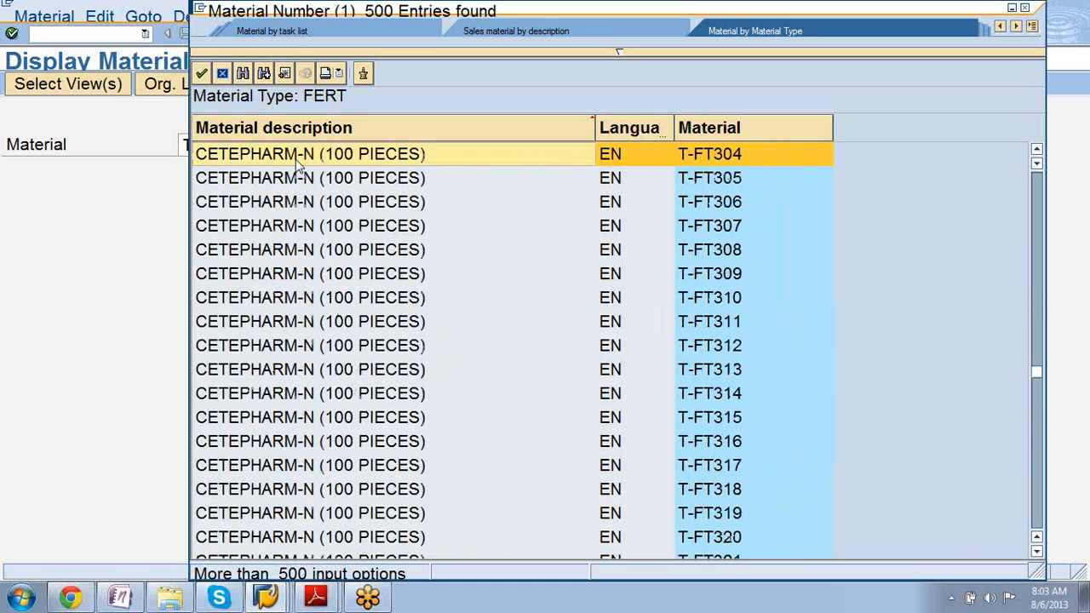
{"action": "scroll", "coordinate": [298, 166], "scroll_direction": "down", "scroll_amount": 20}
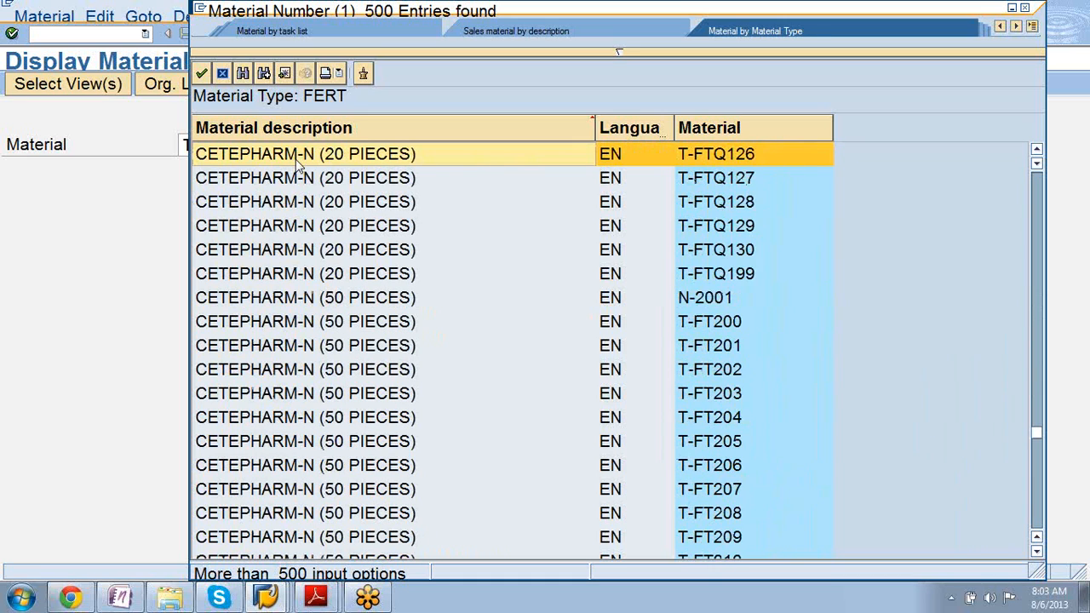
{"action": "scroll", "coordinate": [298, 166], "scroll_direction": "down", "scroll_amount": 10}
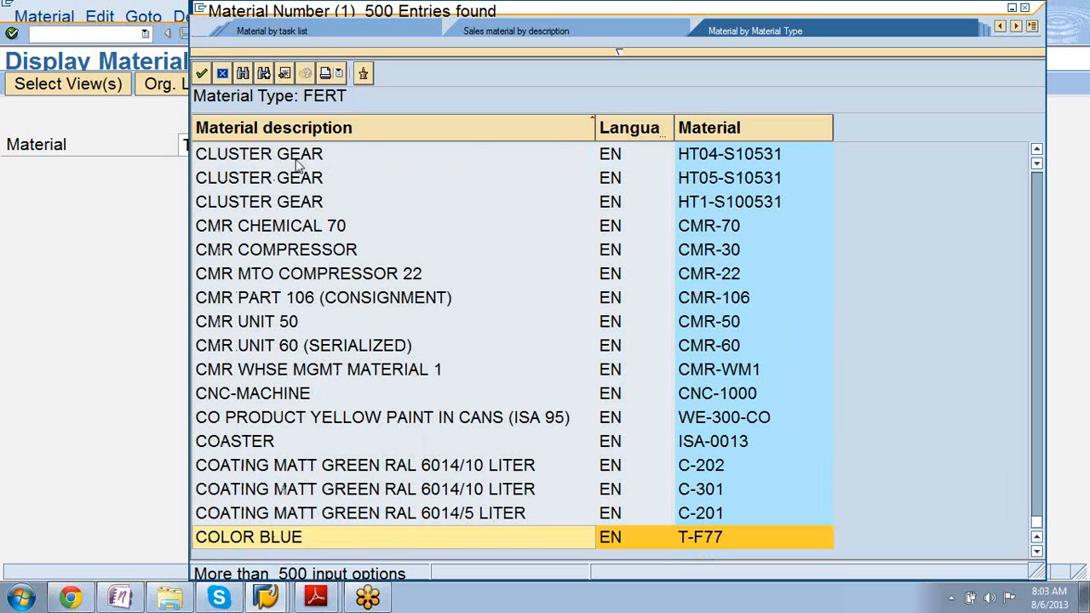
{"action": "scroll", "coordinate": [298, 166], "scroll_direction": "up", "scroll_amount": 5}
{"action": "scroll", "coordinate": [298, 166], "scroll_direction": "down", "scroll_amount": 5}
Move back up the hit list to CHERRY COOKIES and CHOCOLATE ICE CREAM entries T-FI200–T-FI206.
{"action": "scroll", "coordinate": [298, 166], "scroll_direction": "up", "scroll_amount": 5}
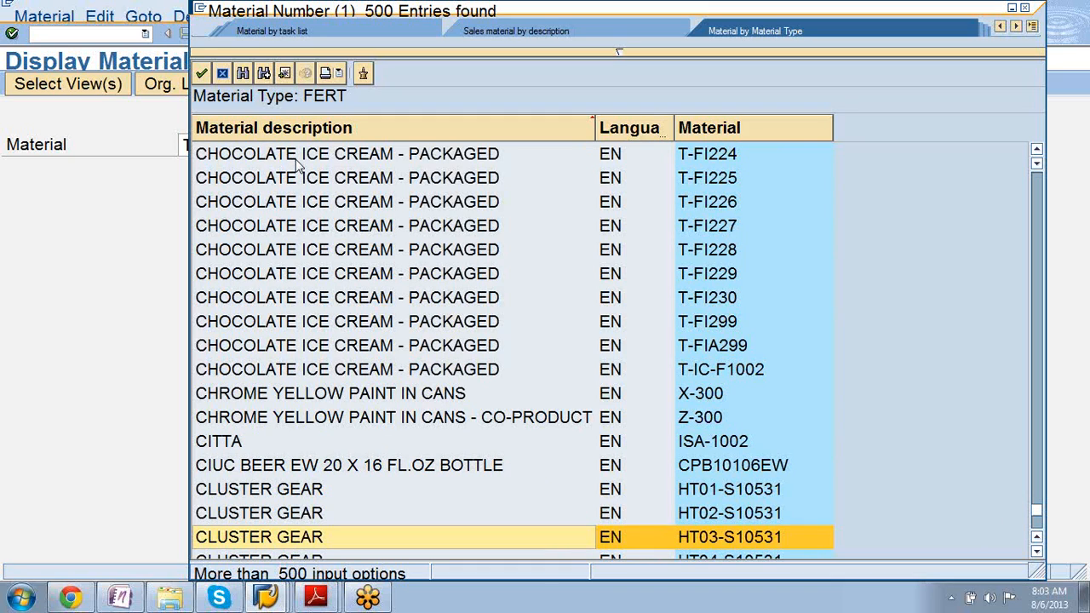
{"action": "key", "text": "Page_Up"}
{"action": "key", "text": "Page_Up"}
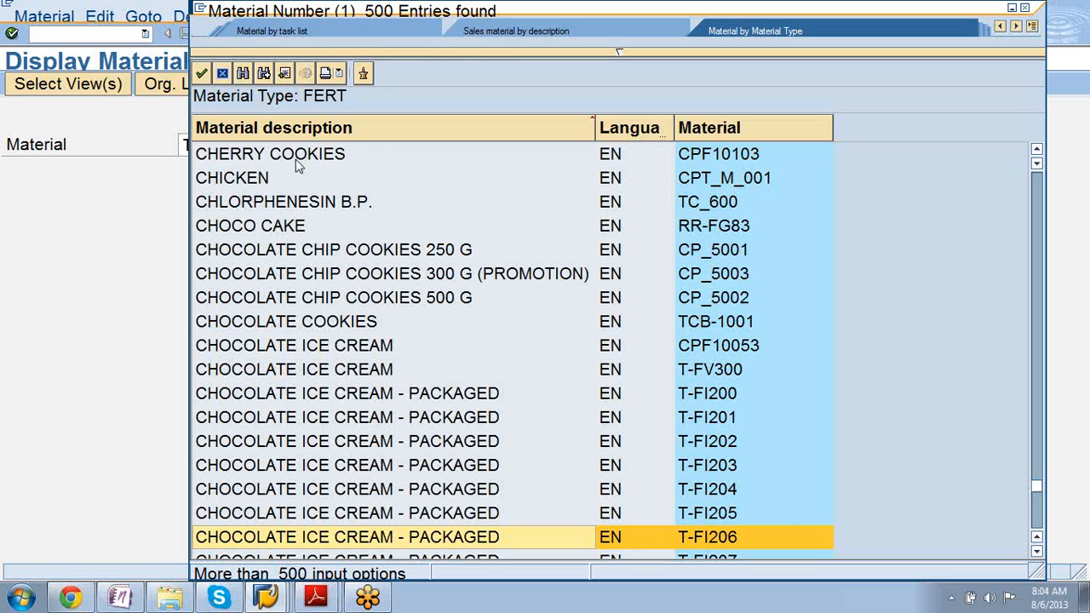
Page up the FERT hit list to the CHERRY COOKIES and CHOCOLATE ICE CREAM CPF10053 entries.
{"action": "key", "text": "Page_Up"}
{"action": "key", "text": "Page_Up"}
{"action": "key", "text": "Page_Down"}
{"action": "key", "text": "Page_Down"}
{"action": "key", "text": "Page_Down"}
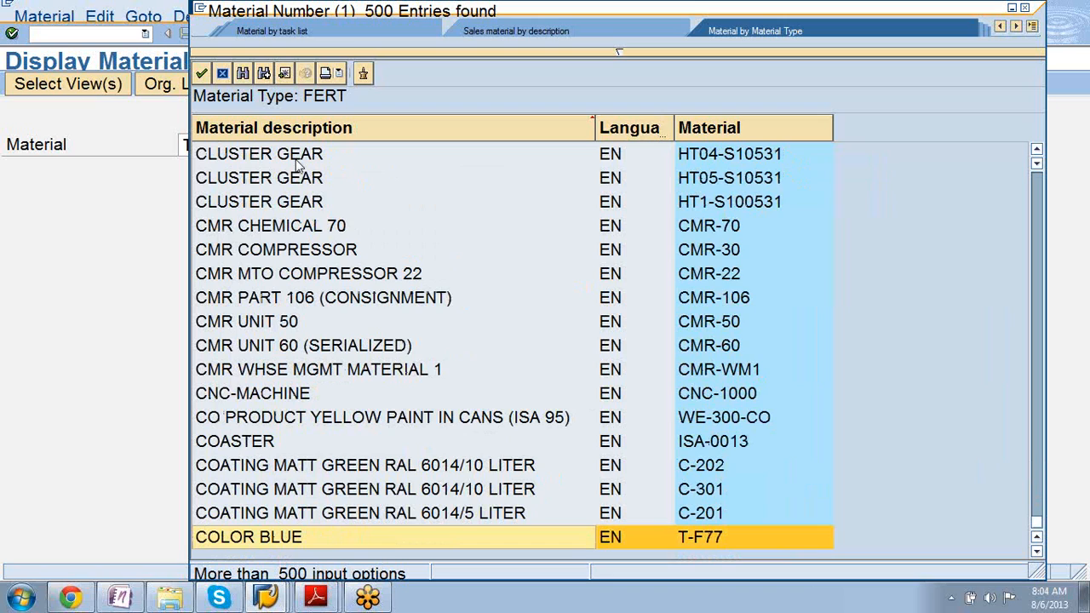
{"action": "key", "text": "Page_Up"}
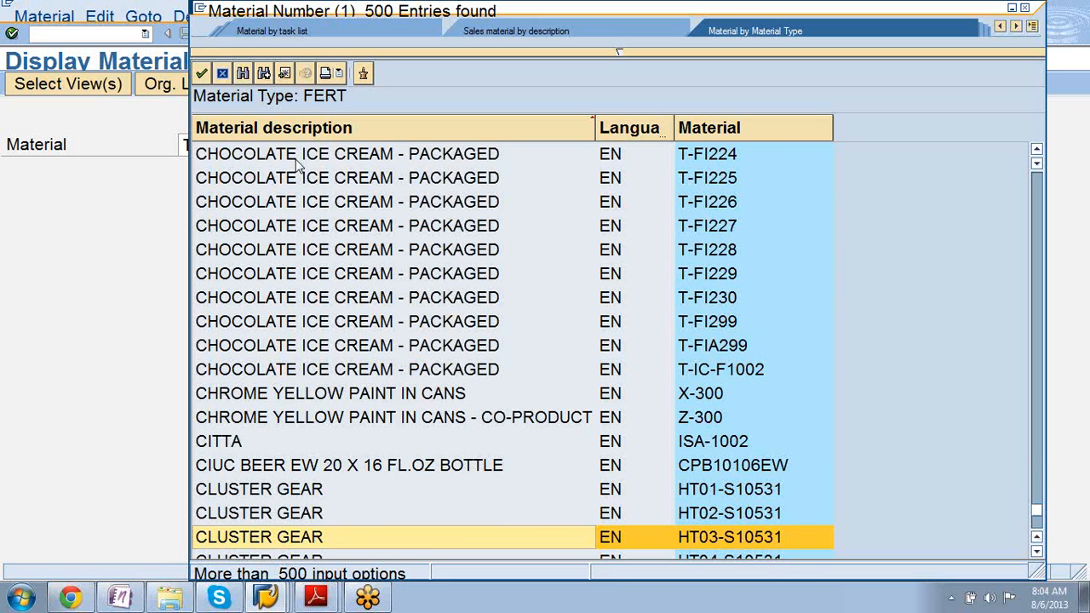
{"action": "key", "text": "Page_Up"}
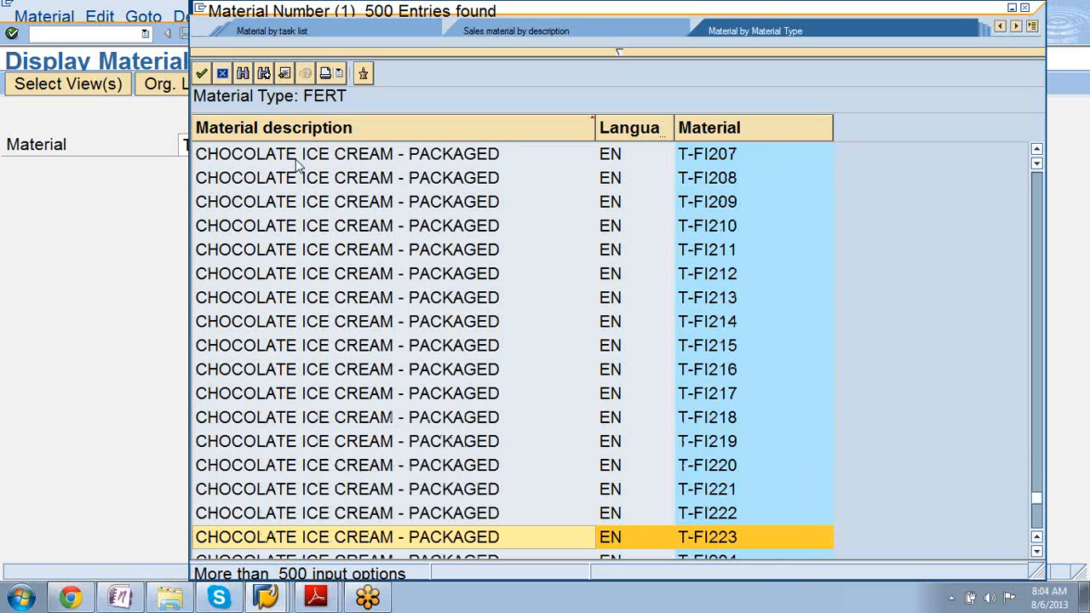
{"action": "key", "text": "Page_Up"}
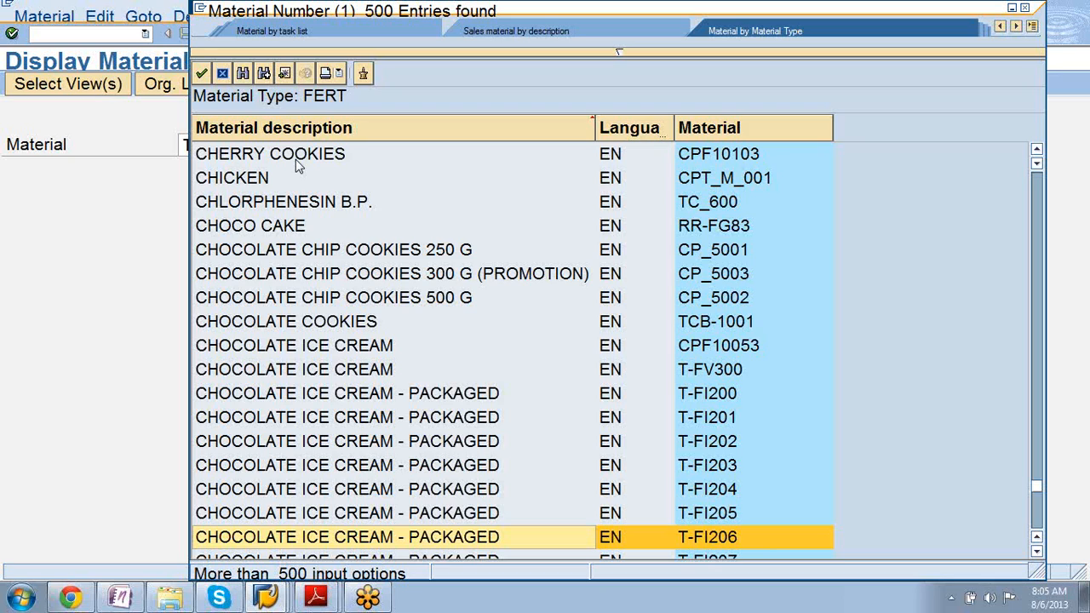
Scroll and page up to the top of the 500-entry list, starting at GTS-010 and TC_500.
{"action": "scroll", "coordinate": [295, 159], "scroll_direction": "up", "scroll_amount": 5}
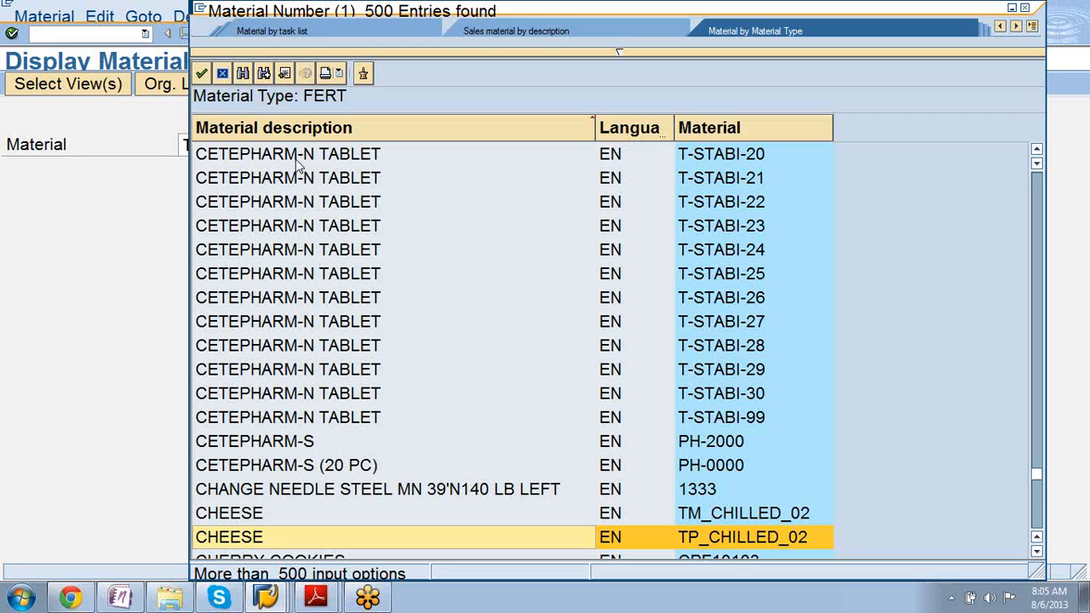
{"action": "scroll", "coordinate": [297, 166], "scroll_direction": "up", "scroll_amount": 20}
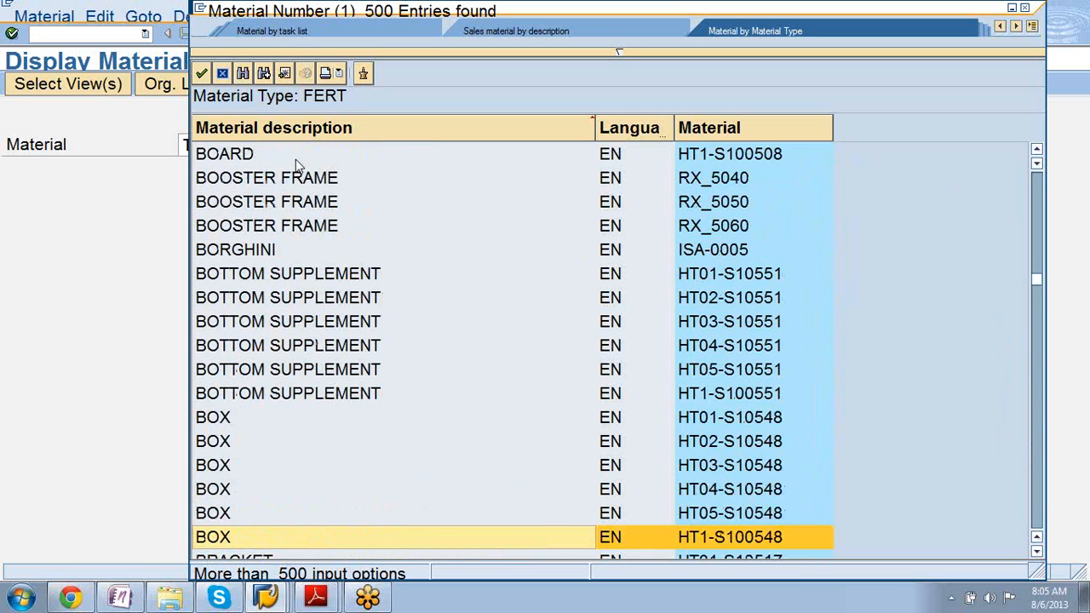
{"action": "scroll", "coordinate": [295, 160], "scroll_direction": "up", "scroll_amount": 6}
{"action": "scroll", "coordinate": [296, 166], "scroll_direction": "up", "scroll_amount": 5}
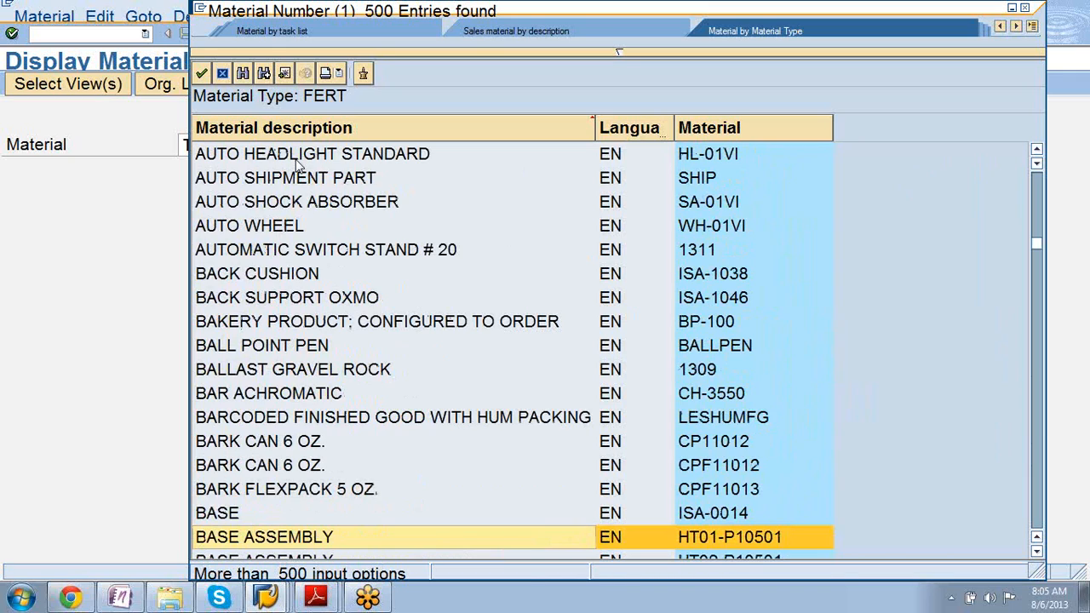
{"action": "key", "text": "Page_Up"}
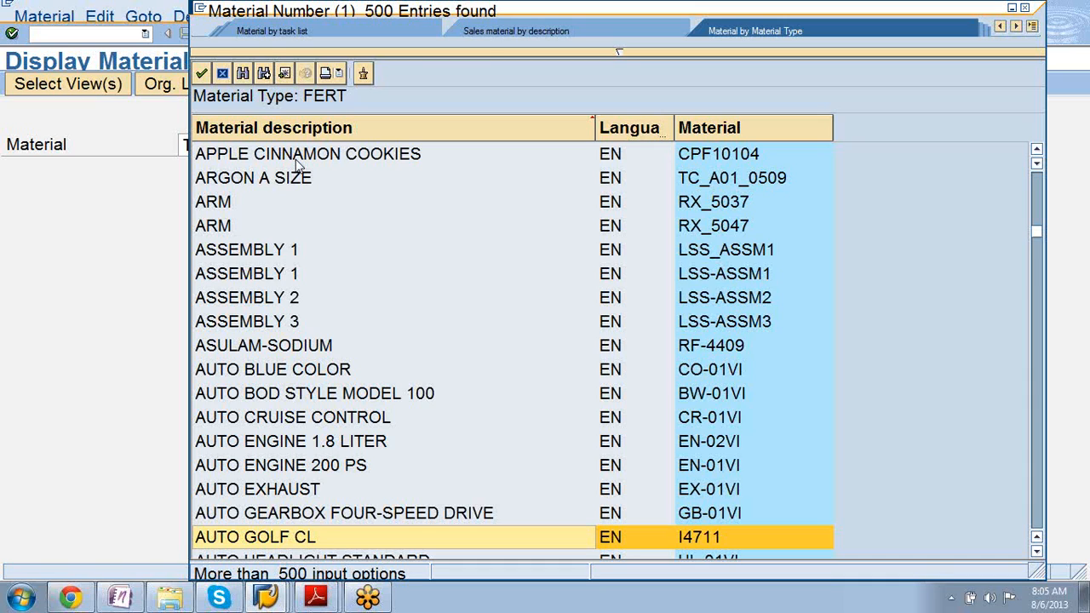
{"action": "key", "text": "Page_Up"}
{"action": "key", "text": "Page_Up"}
{"action": "key", "text": "Page_Up"}
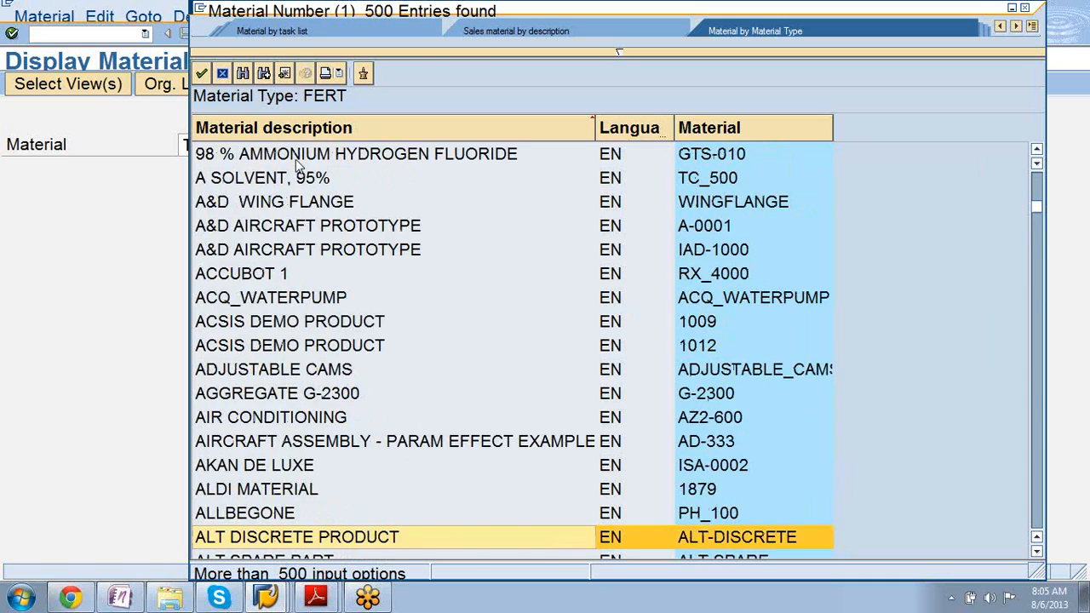
Select the first material and page down through the opening pages of the FERT hit list.
{"action": "left_click", "coordinate": [297, 158]}
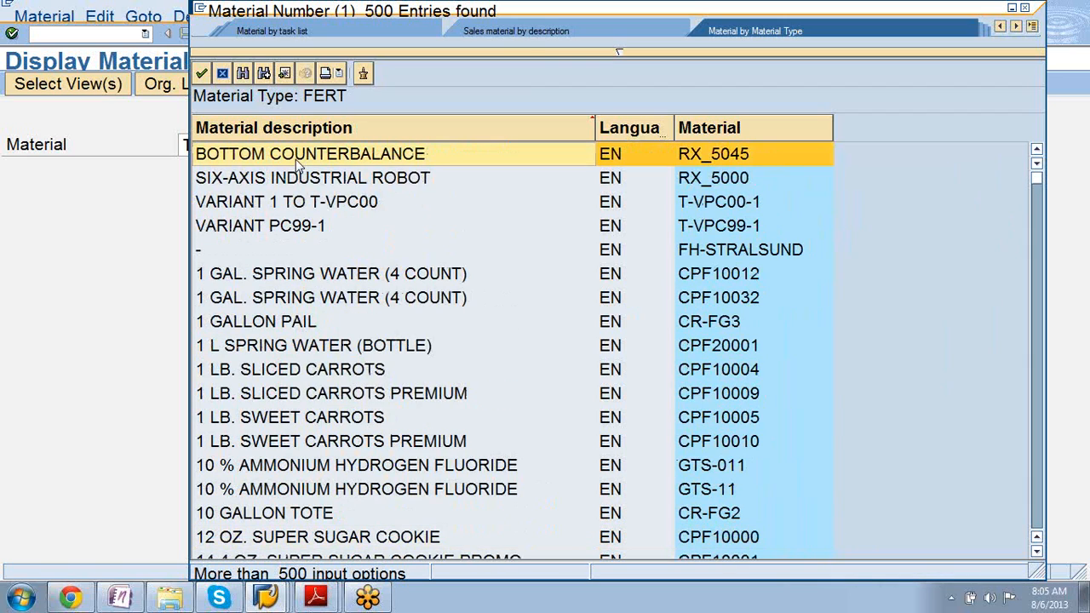
{"action": "key", "text": "Page_Down"}
{"action": "key", "text": "Page_Down"}
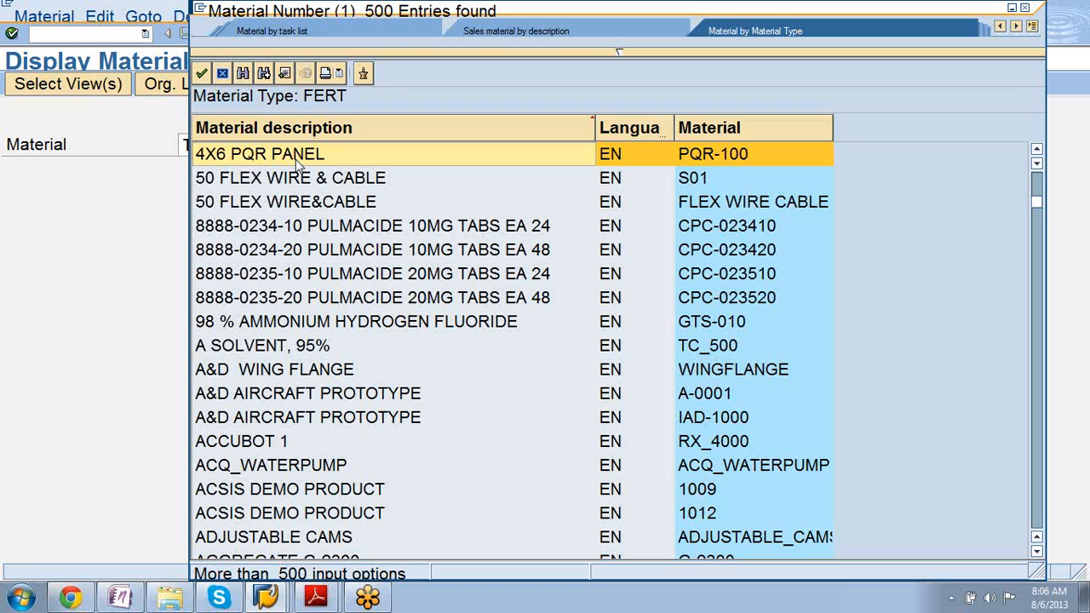
{"action": "key", "text": "Page_Down"}
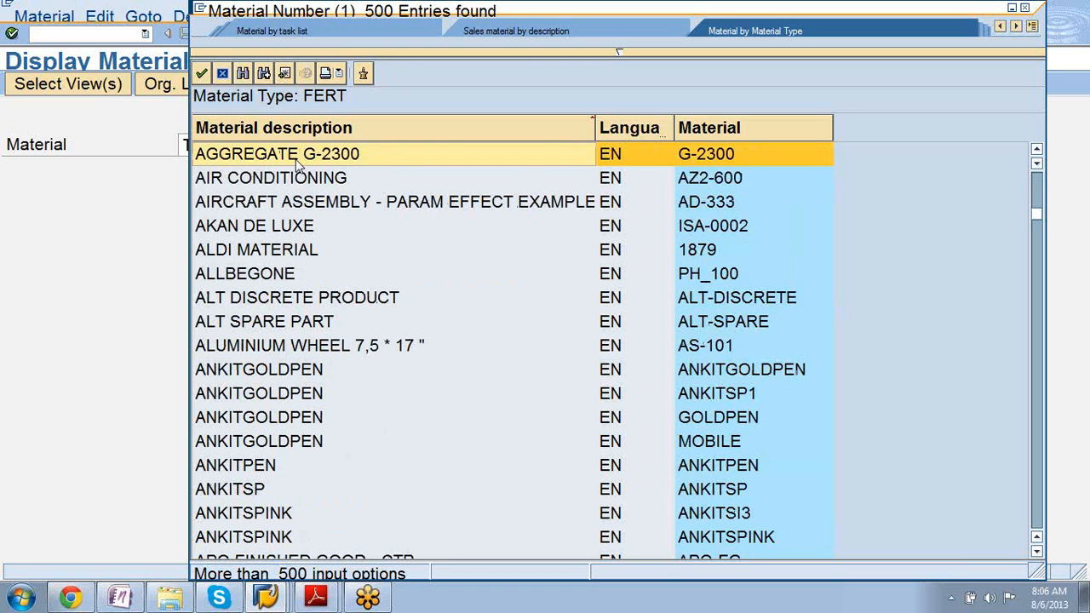
{"action": "key", "text": "Page_Down"}
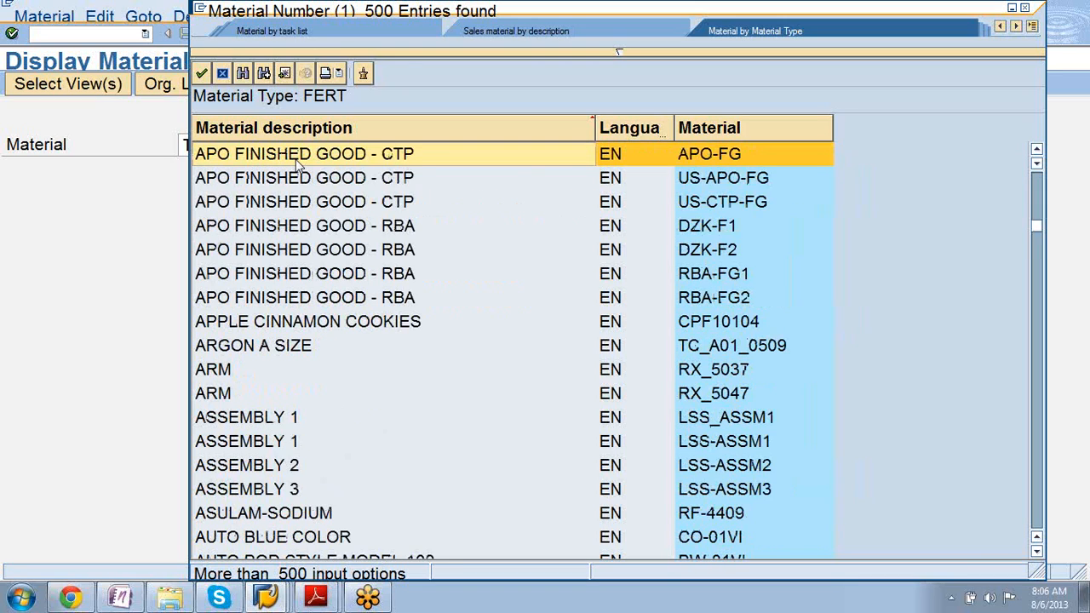
{"action": "key", "text": "Page_Down"}
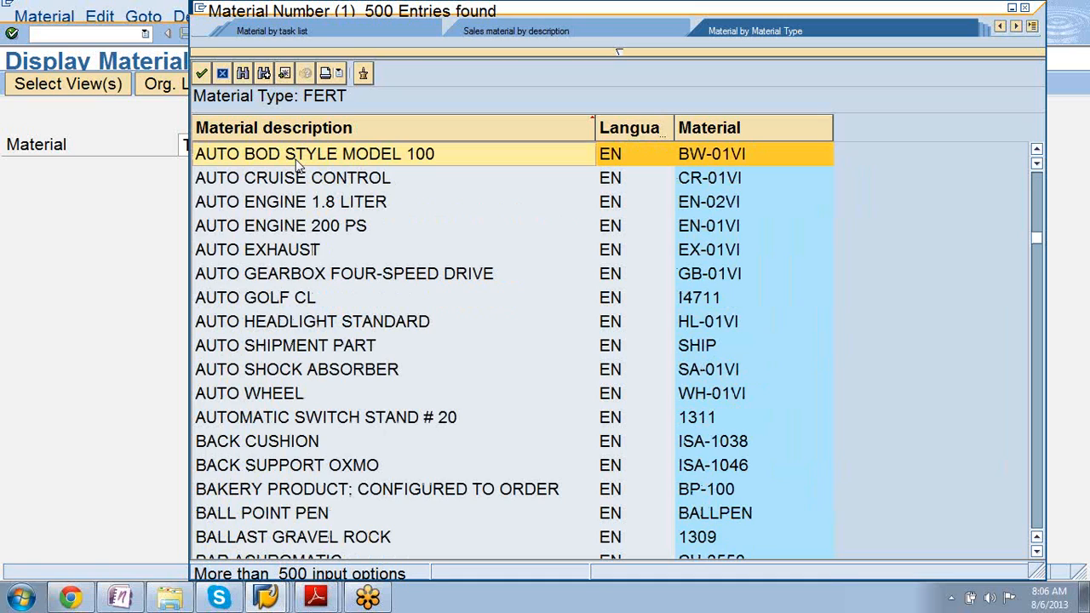
{"action": "key", "text": "Page_Down"}
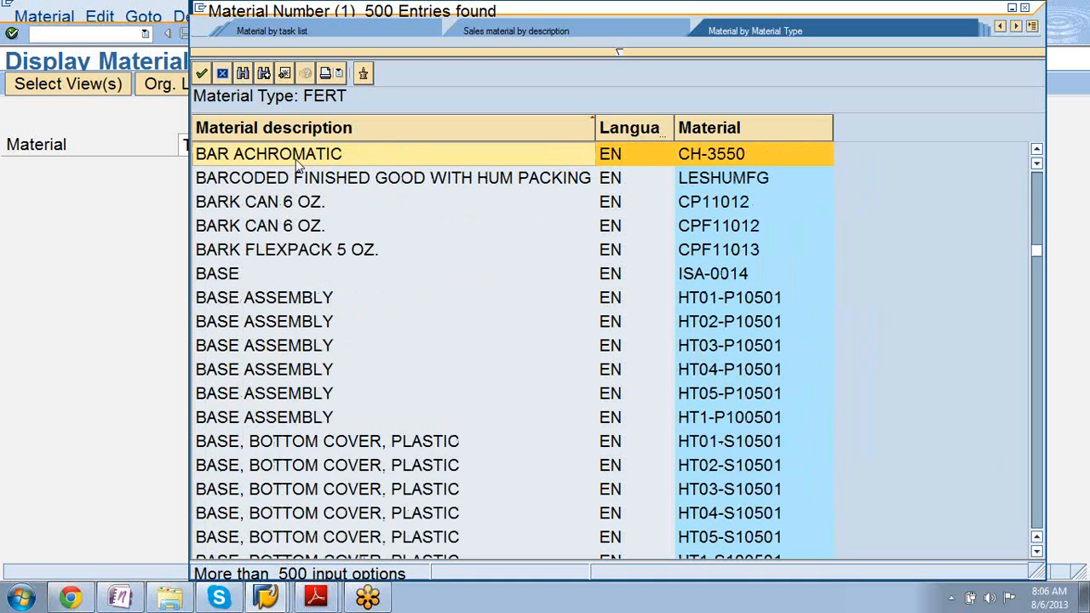
{"action": "key", "text": "Page_Down"}
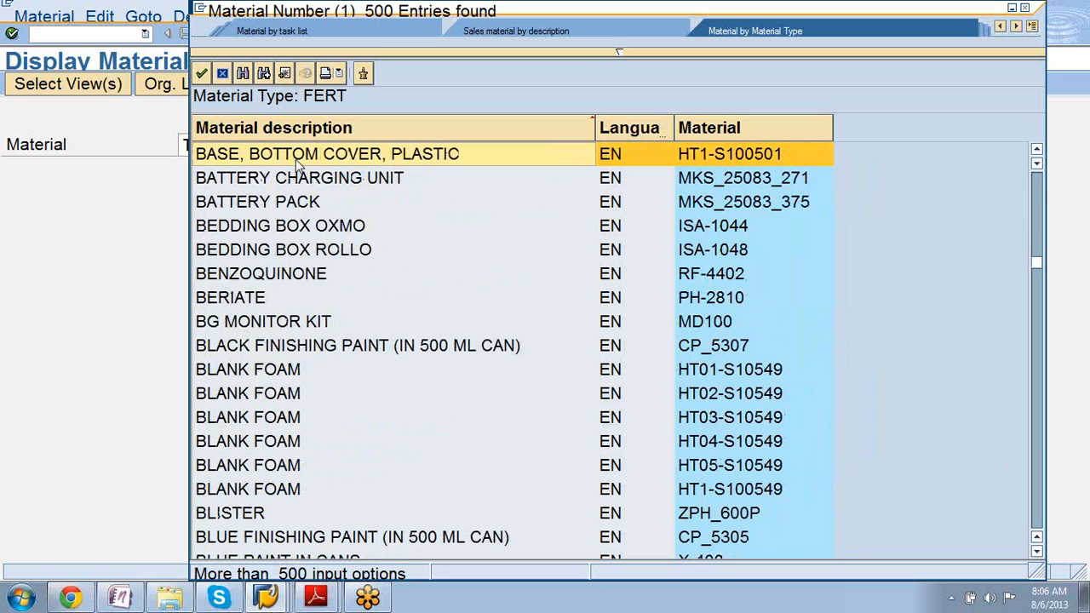
{"action": "key", "text": "Page_Down"}
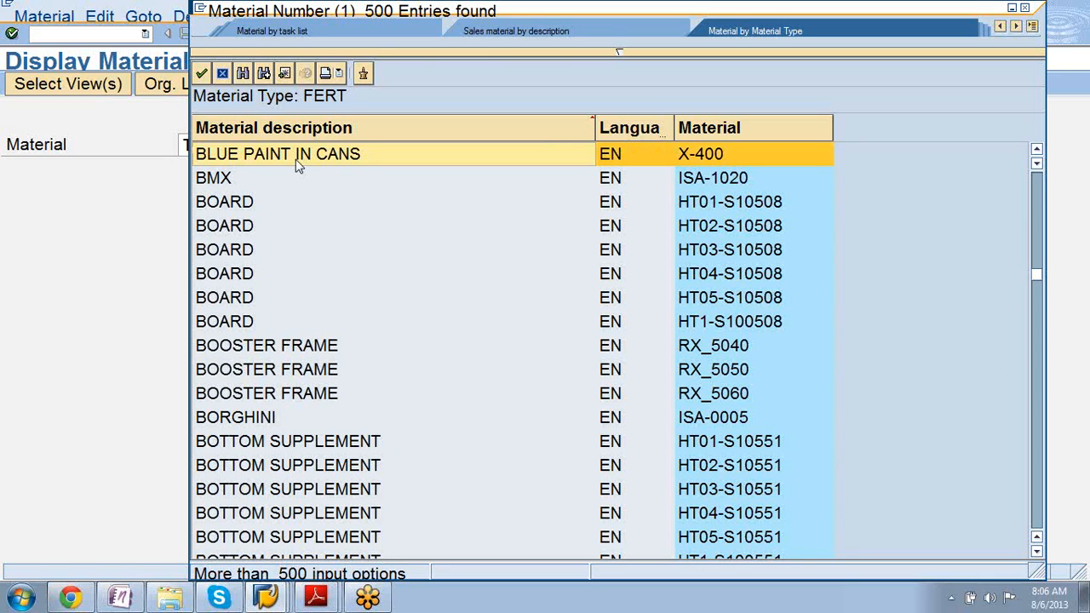
Continue paging past BRACKET REMOVAL TOOL, CASING and CETEPHARM-N to COLOR BLUE T-F77 at the end.
{"action": "key", "text": "Page_Down"}
{"action": "key", "text": "Page_Down"}
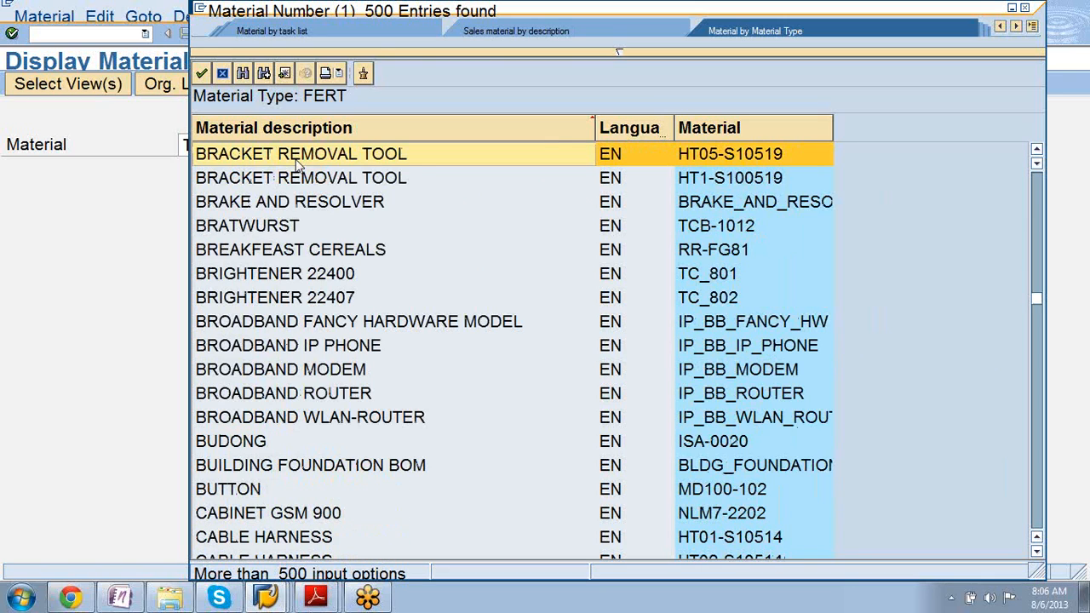
{"action": "key", "text": "Page_Down"}
{"action": "key", "text": "Page_Down"}
{"action": "key", "text": "Page_Down"}
{"action": "key", "text": "Page_Down"}
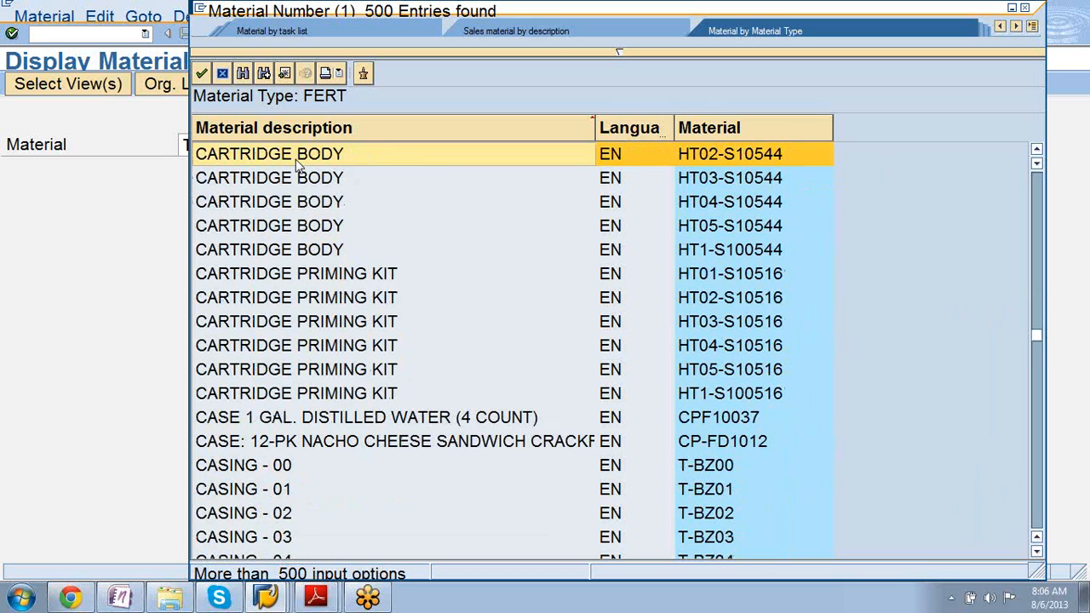
{"action": "key", "text": "Page_Down"}
{"action": "key", "text": "Page_Down"}
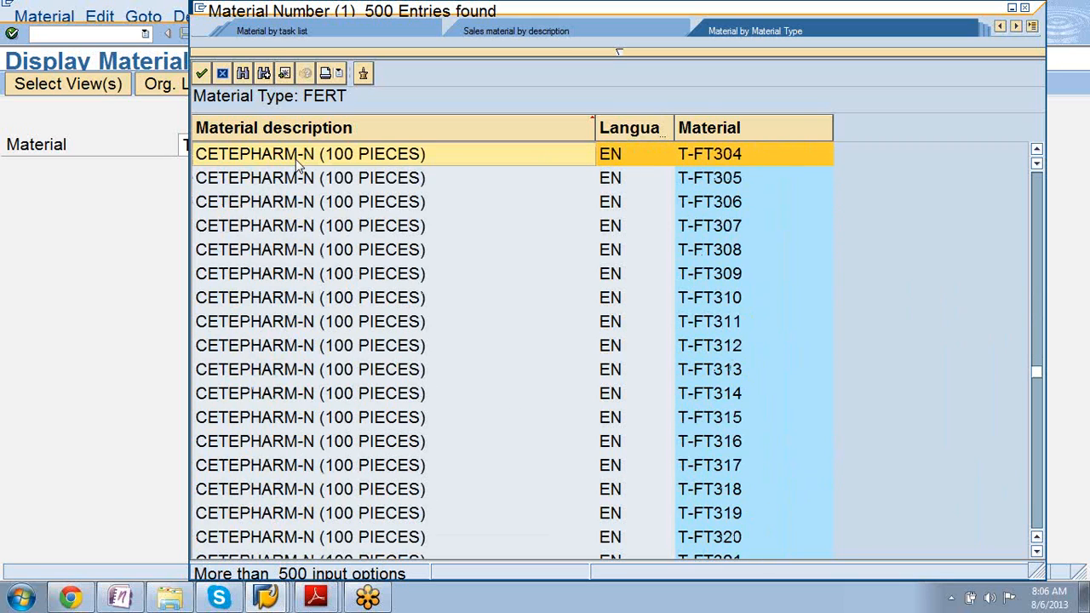
{"action": "key", "text": "Page_Down"}
{"action": "key", "text": "Page_Down"}
{"action": "key", "text": "Page_Down"}
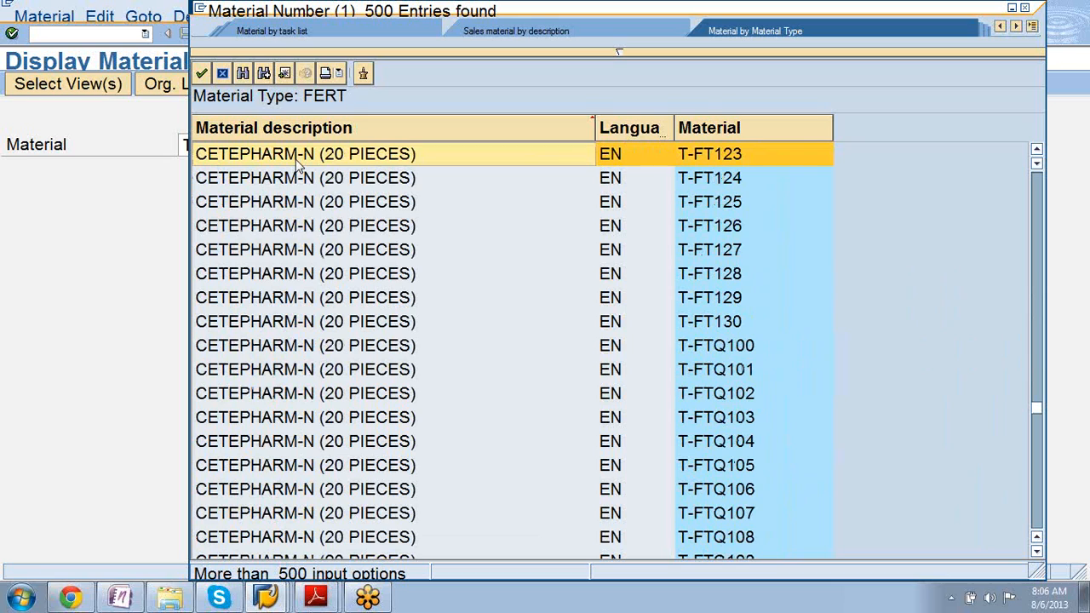
{"action": "key", "text": "Page_Down"}
{"action": "key", "text": "Page_Down"}
{"action": "key", "text": "Page_Down"}
{"action": "key", "text": "Page_Down"}
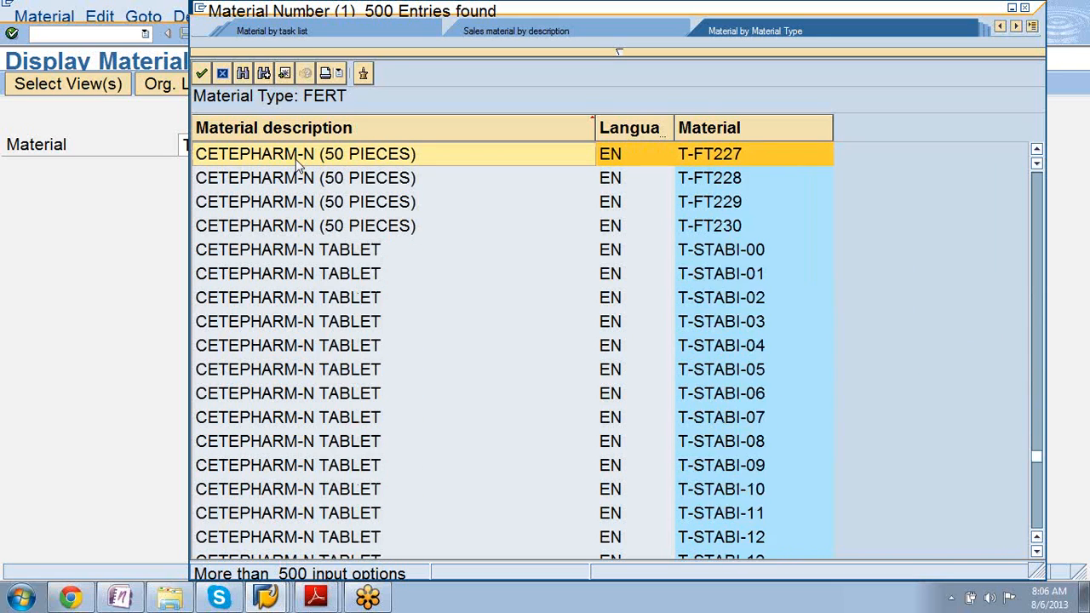
{"action": "key", "text": "Page_Down"}
{"action": "key", "text": "Page_Down"}
{"action": "key", "text": "Page_Down"}
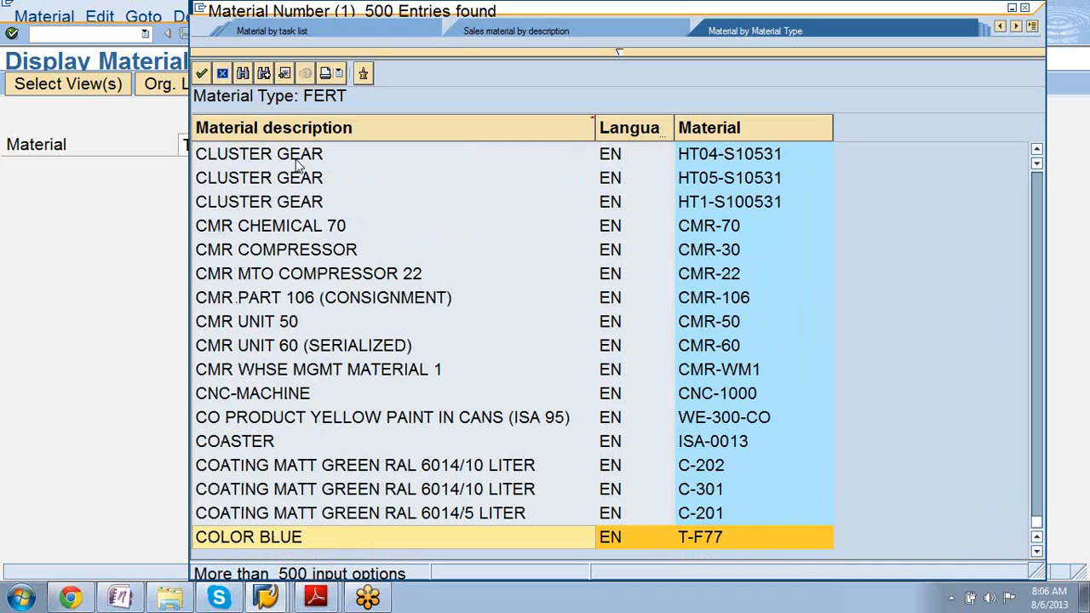
Select the CMR COMPRESSOR row, material CMR-30, in the Material Number hit list.
{"action": "left_click", "coordinate": [269, 249]}
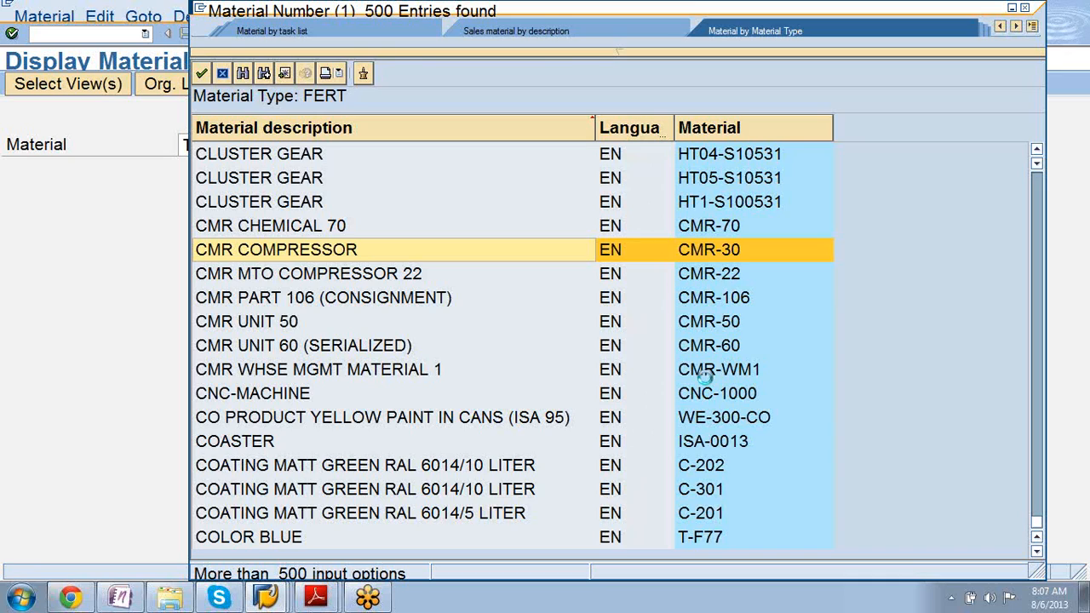
{"action": "left_click", "coordinate": [260, 601]}
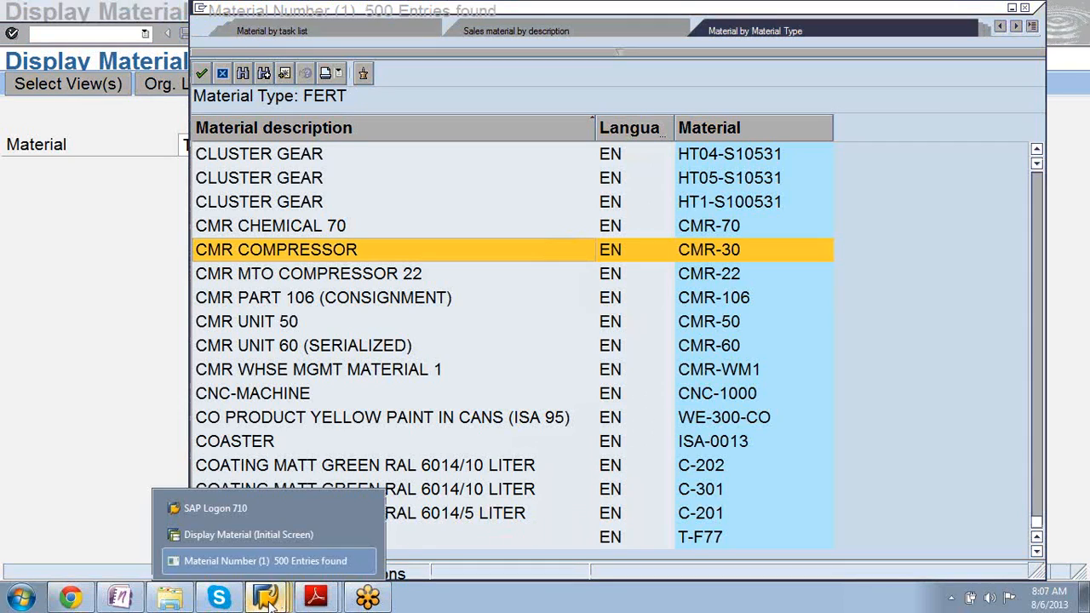
{"action": "left_click", "coordinate": [359, 560]}
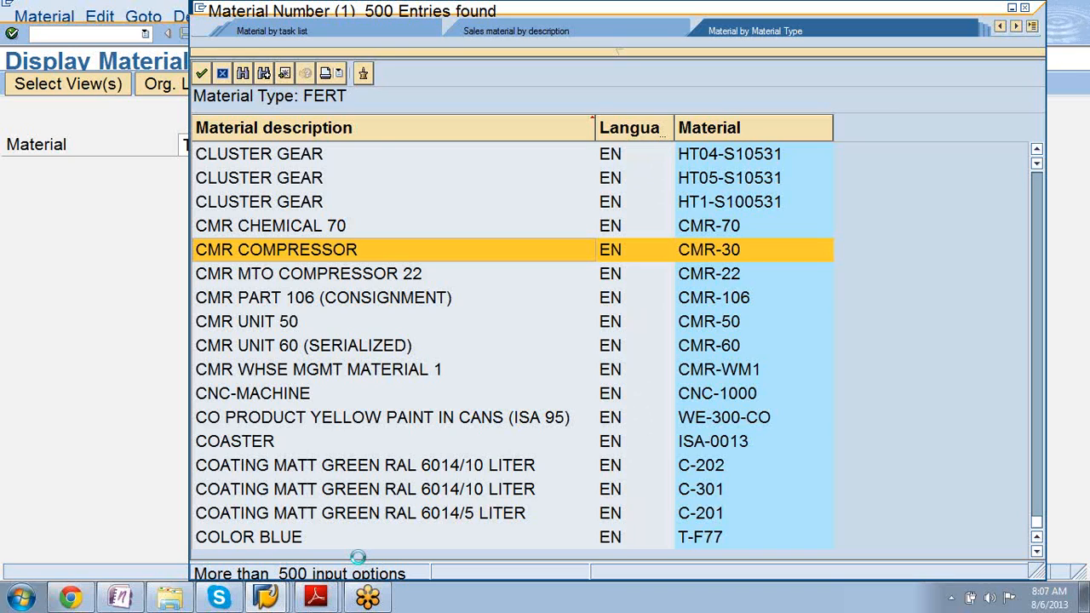
{"action": "left_click", "coordinate": [271, 598]}
{"action": "right_click", "coordinate": [270, 598]}
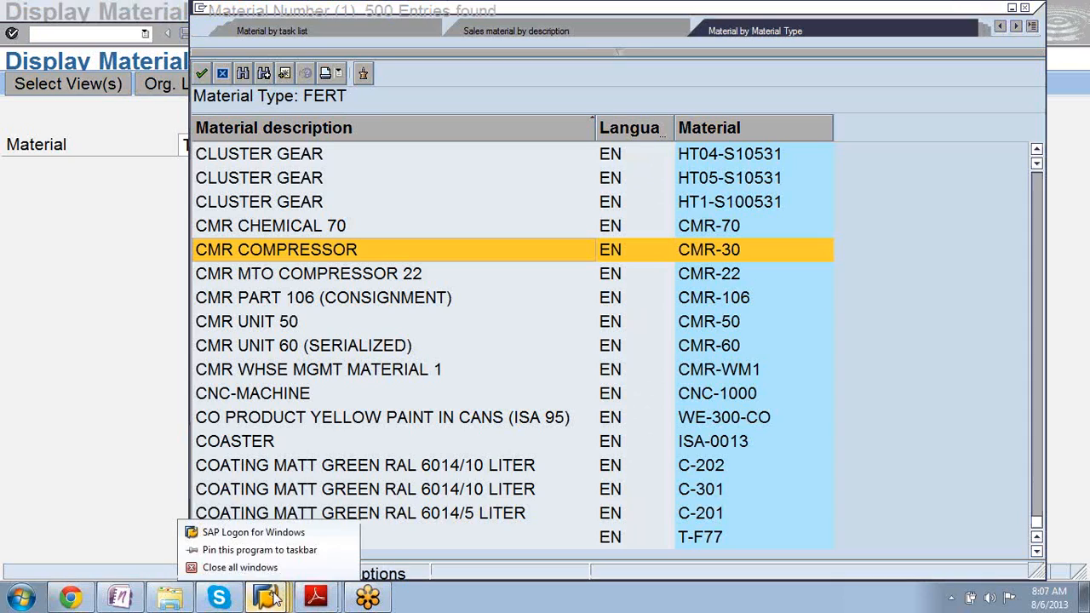
{"action": "left_click", "coordinate": [242, 567]}
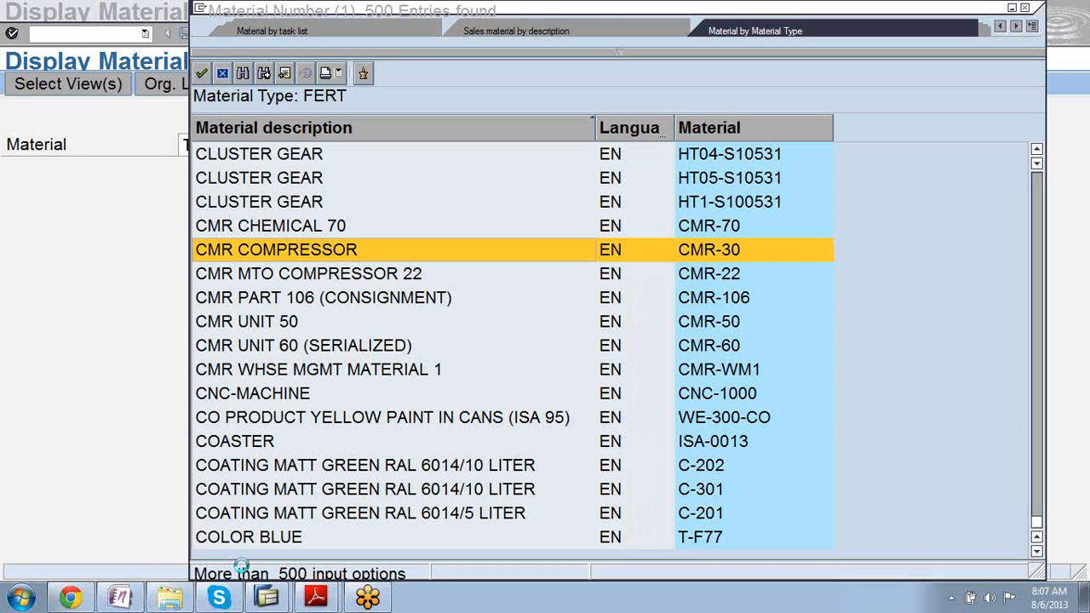
{"action": "right_click", "coordinate": [270, 599]}
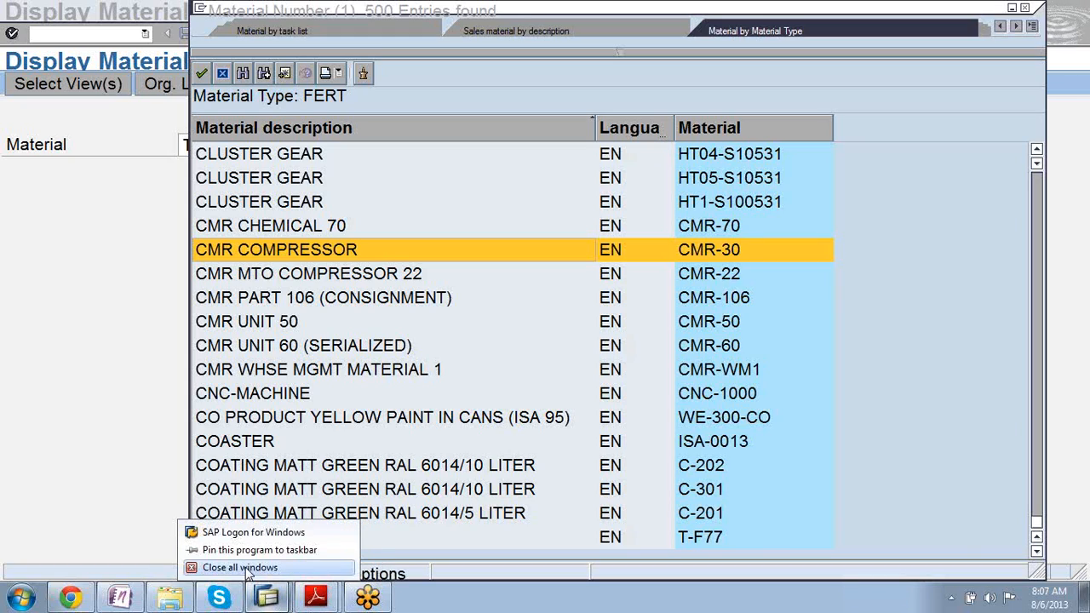
{"action": "left_click", "coordinate": [244, 567]}
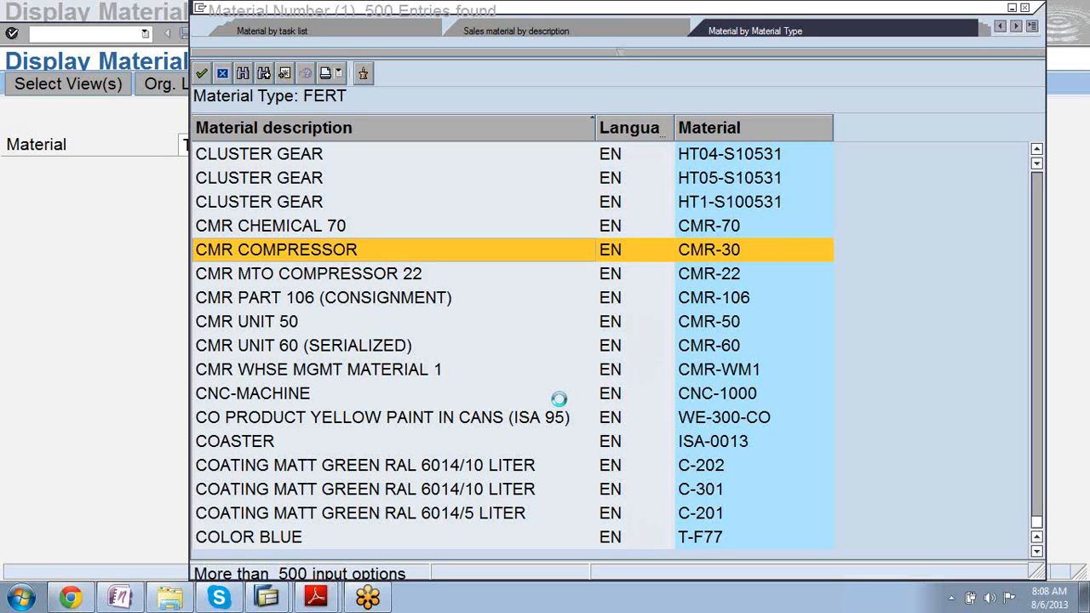
End the frozen Material Number and Display Material tasks in Task Manager, then close the TASD40 PDF.
{"action": "key", "text": "ctrl+shift+Escape"}
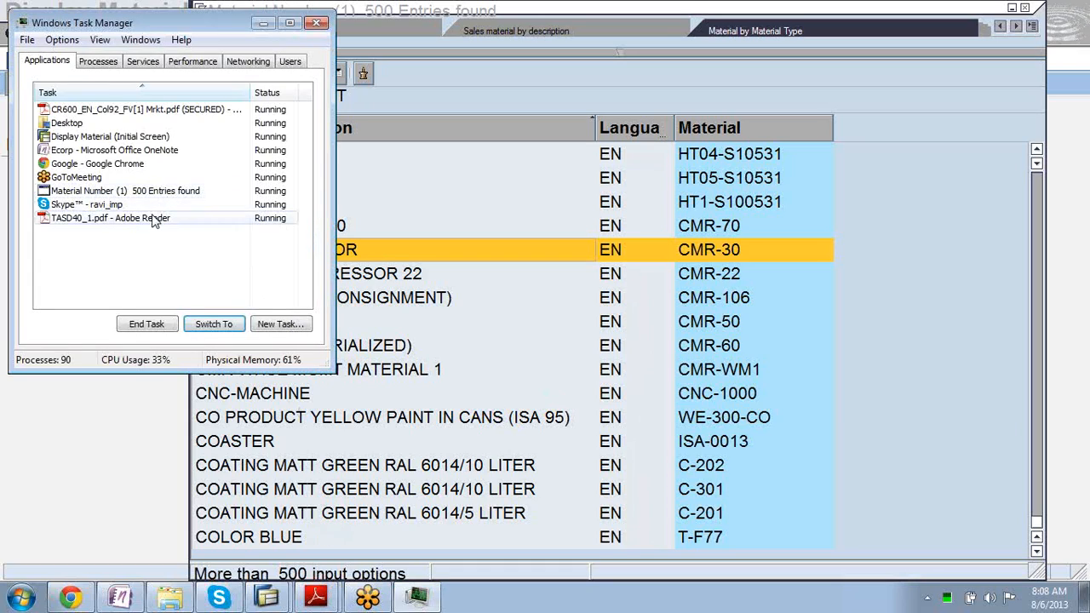
{"action": "left_click", "coordinate": [142, 195]}
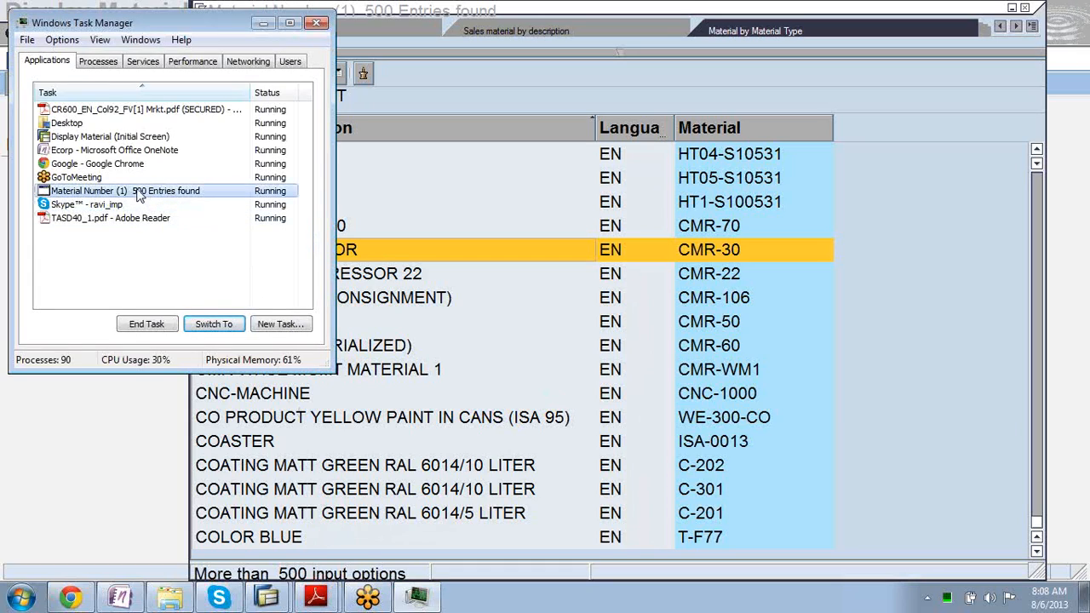
{"action": "left_click", "coordinate": [151, 324]}
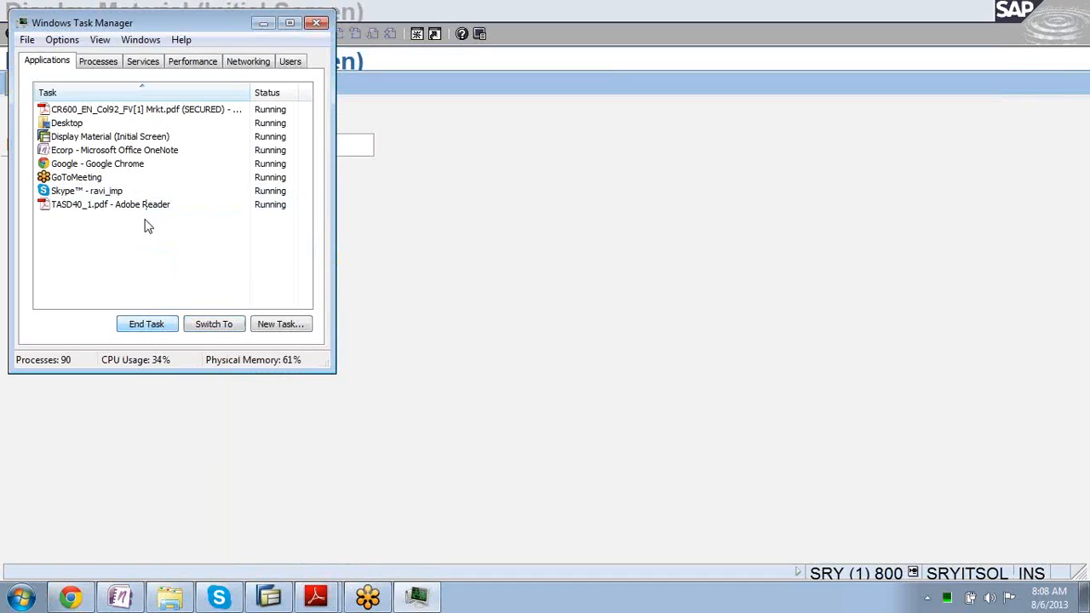
{"action": "left_click", "coordinate": [123, 141]}
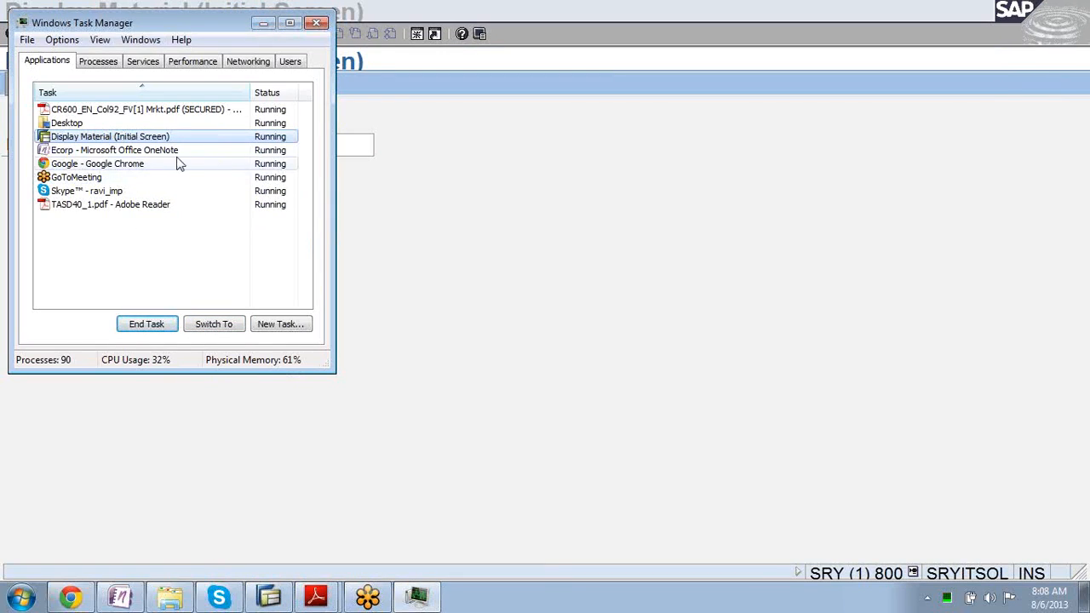
{"action": "left_click", "coordinate": [162, 329]}
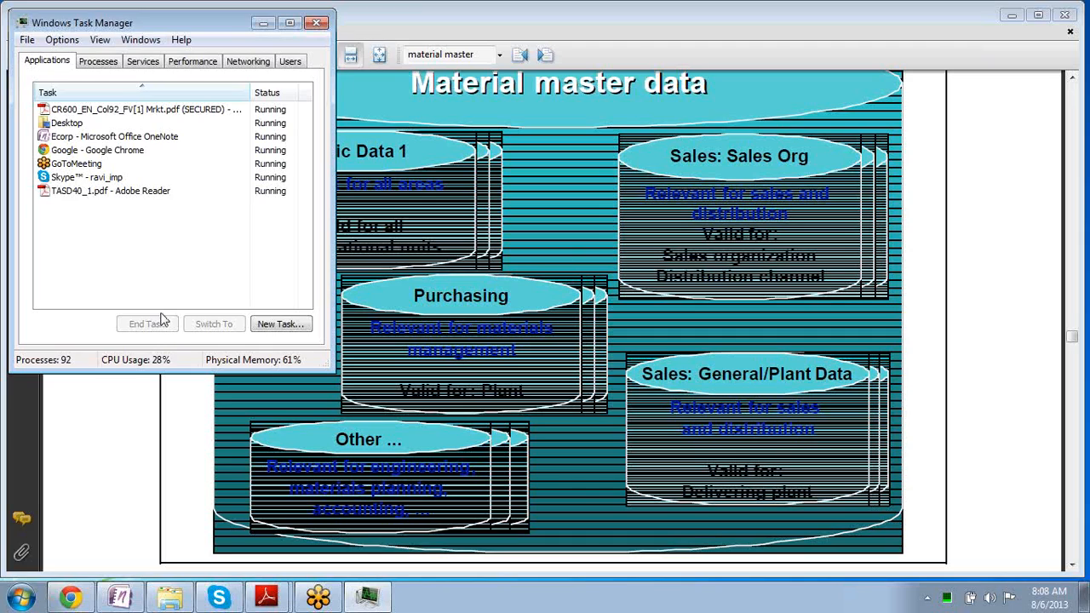
{"action": "left_click", "coordinate": [263, 23]}
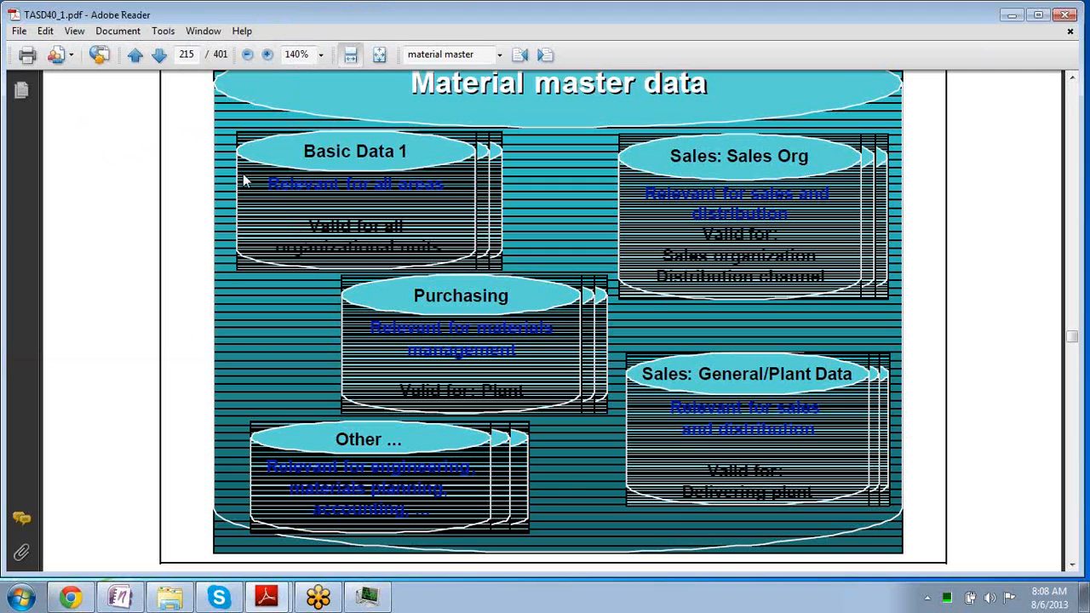
{"action": "left_click", "coordinate": [1062, 17]}
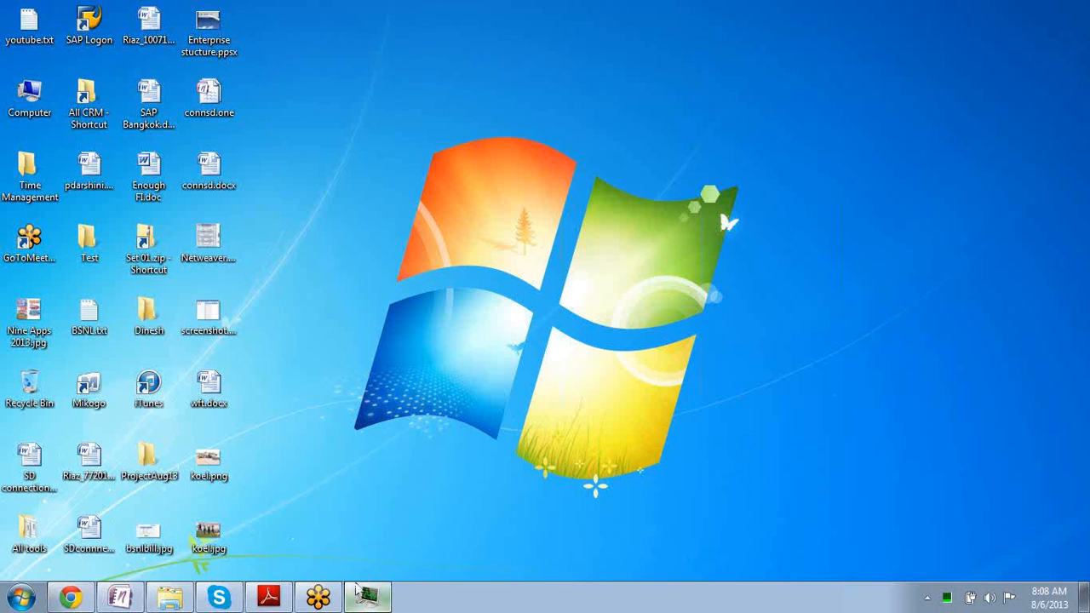
Minimize the CR600 PDF window and launch SAP Logon from its desktop shortcut.
{"action": "mouse_move", "coordinate": [281, 601]}
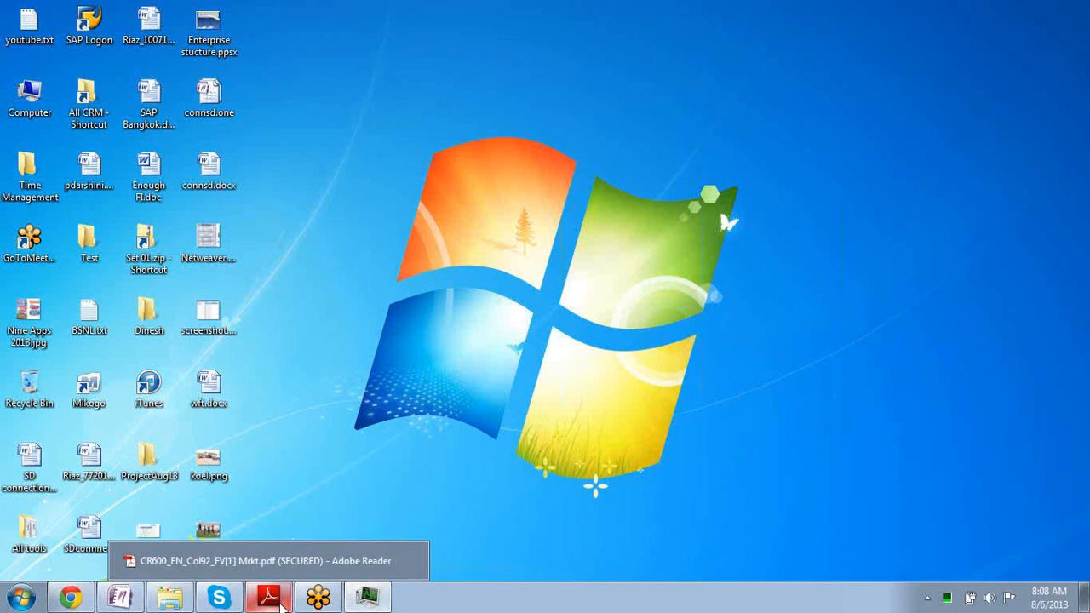
{"action": "left_click", "coordinate": [269, 598]}
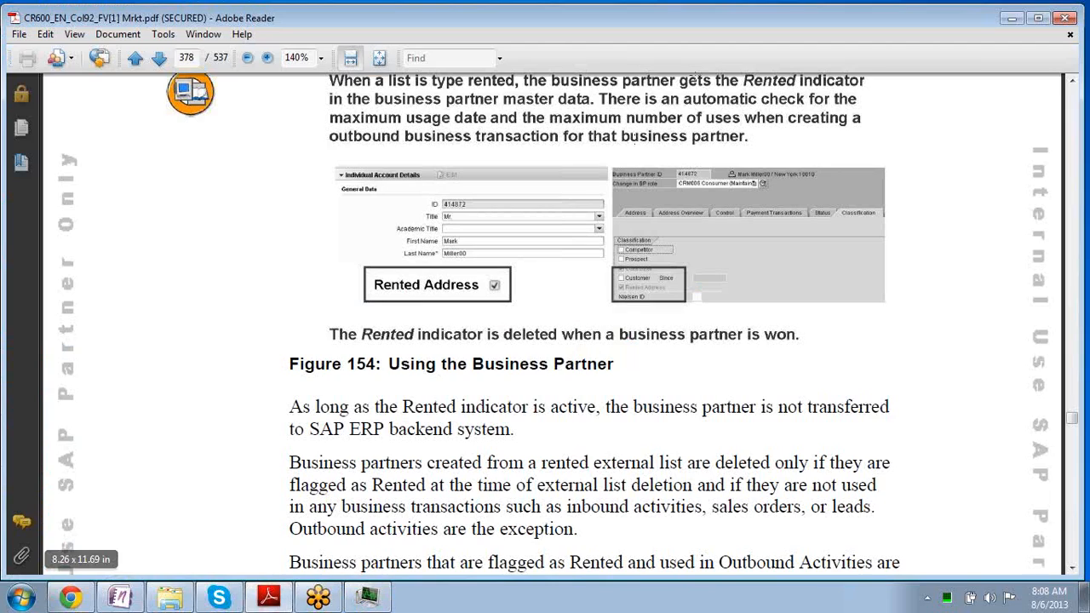
{"action": "left_click", "coordinate": [1013, 20]}
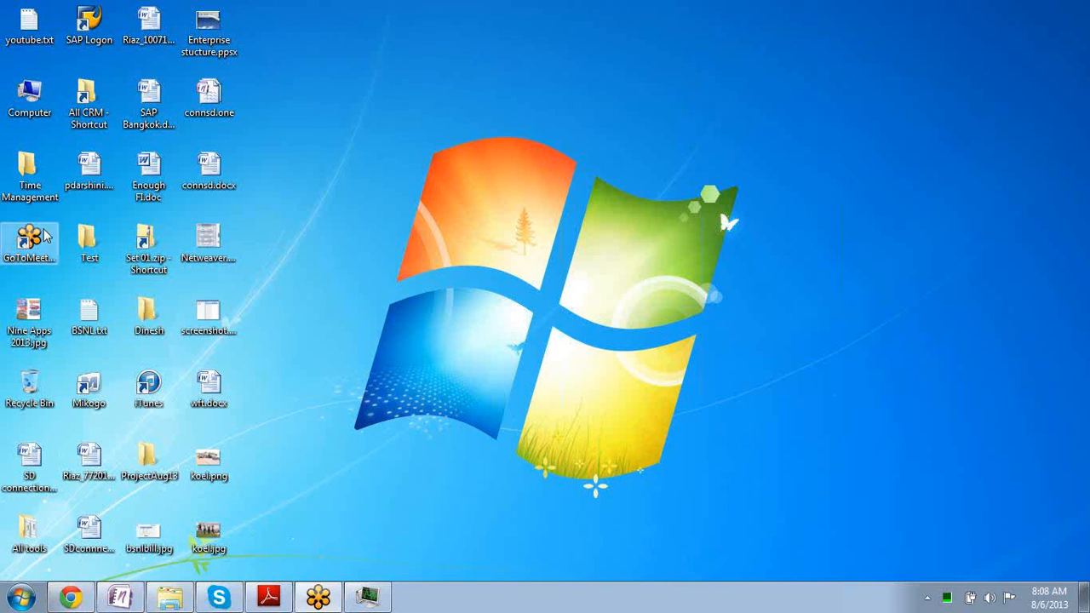
{"action": "double_click", "coordinate": [89, 49]}
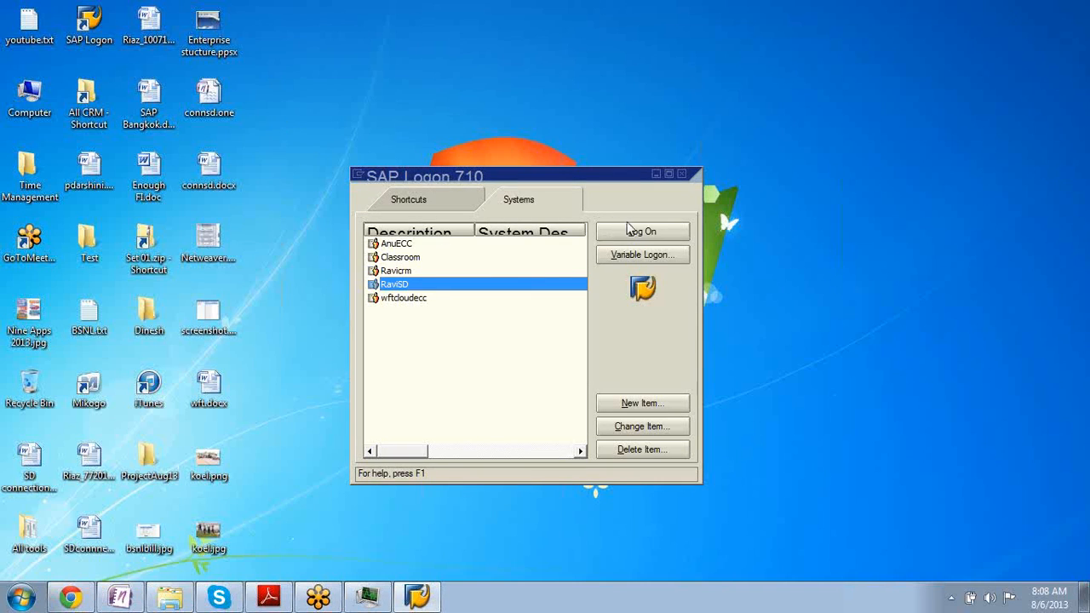
Log on to IDES client 800 with the saved user and the account password, keeping other logons active.
{"action": "left_click", "coordinate": [634, 234]}
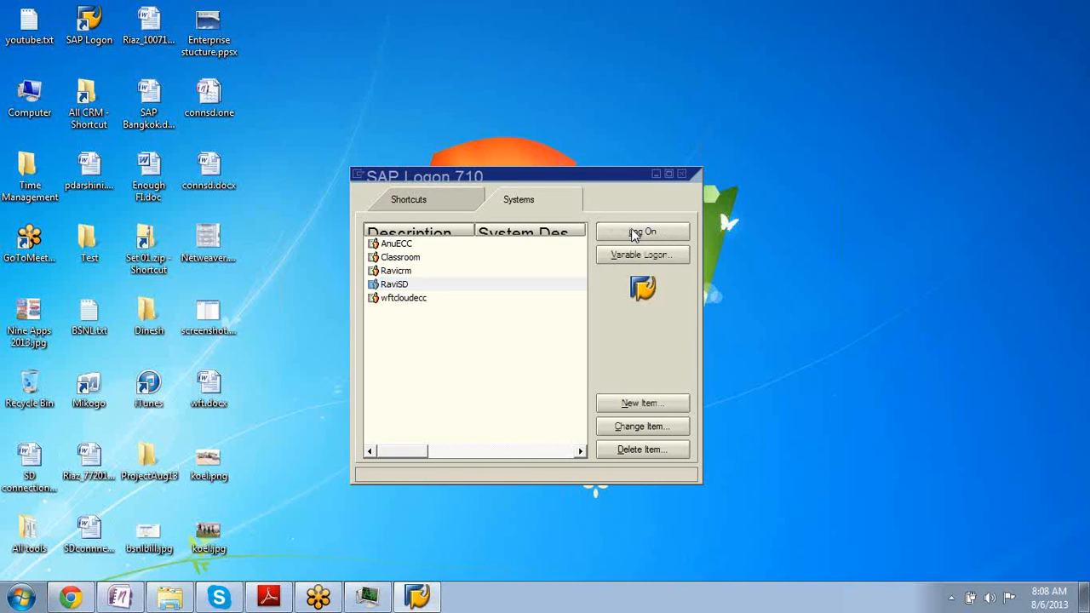
{"action": "type", "text": "s"}
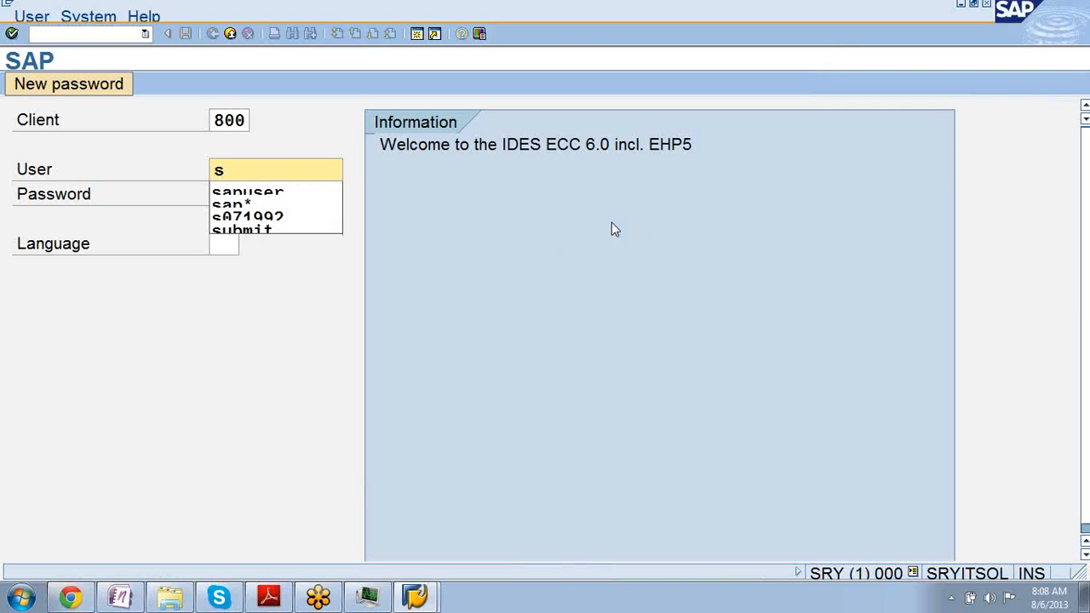
{"action": "left_click", "coordinate": [268, 193]}
{"action": "left_click", "coordinate": [268, 194]}
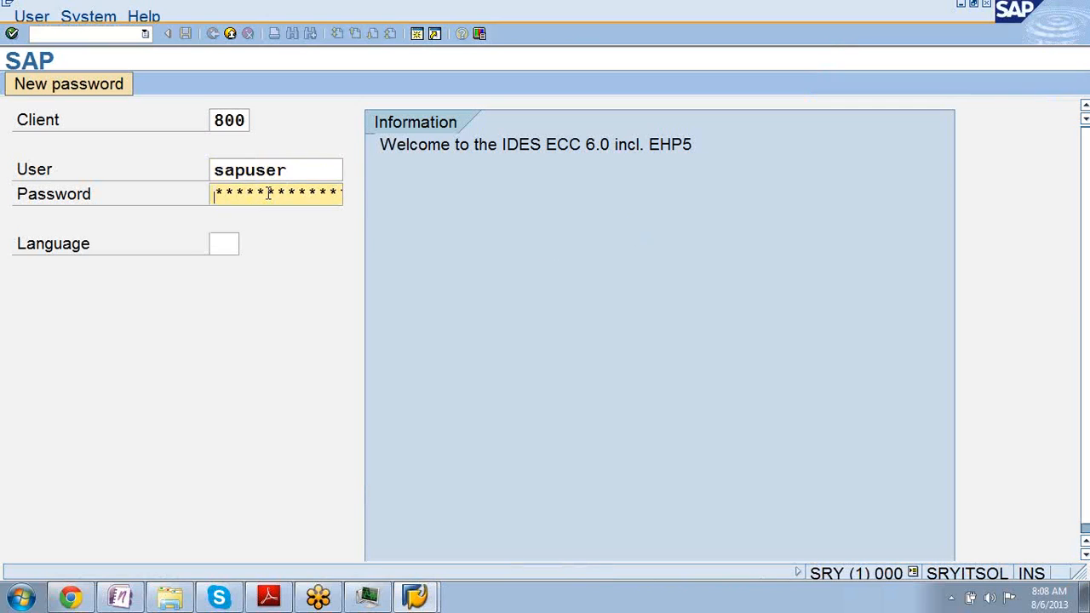
{"action": "type", "text": "******"}
{"action": "key", "text": "Return"}
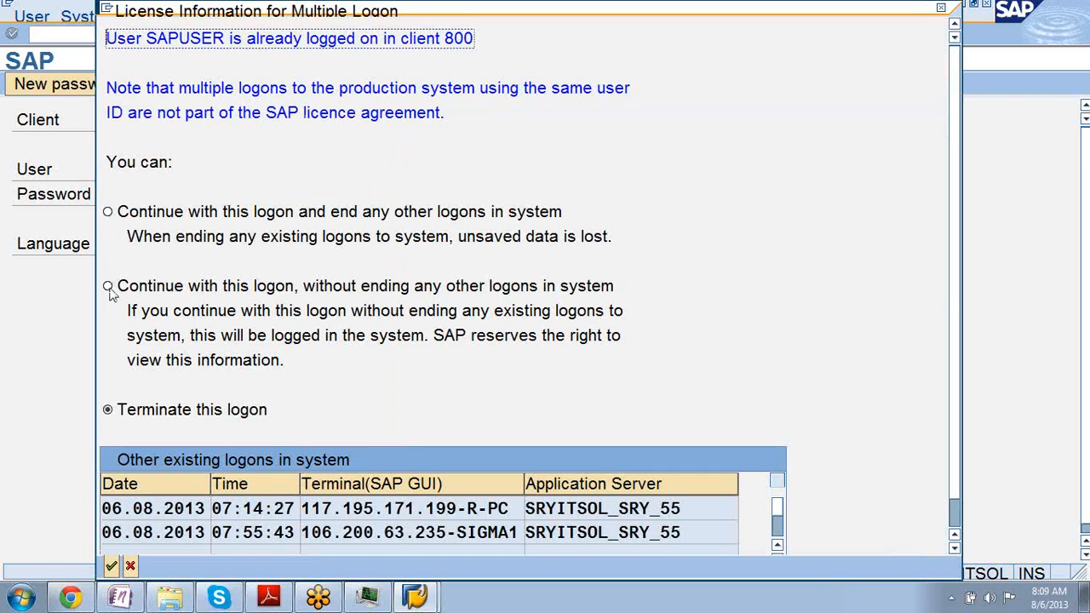
{"action": "left_click", "coordinate": [108, 287]}
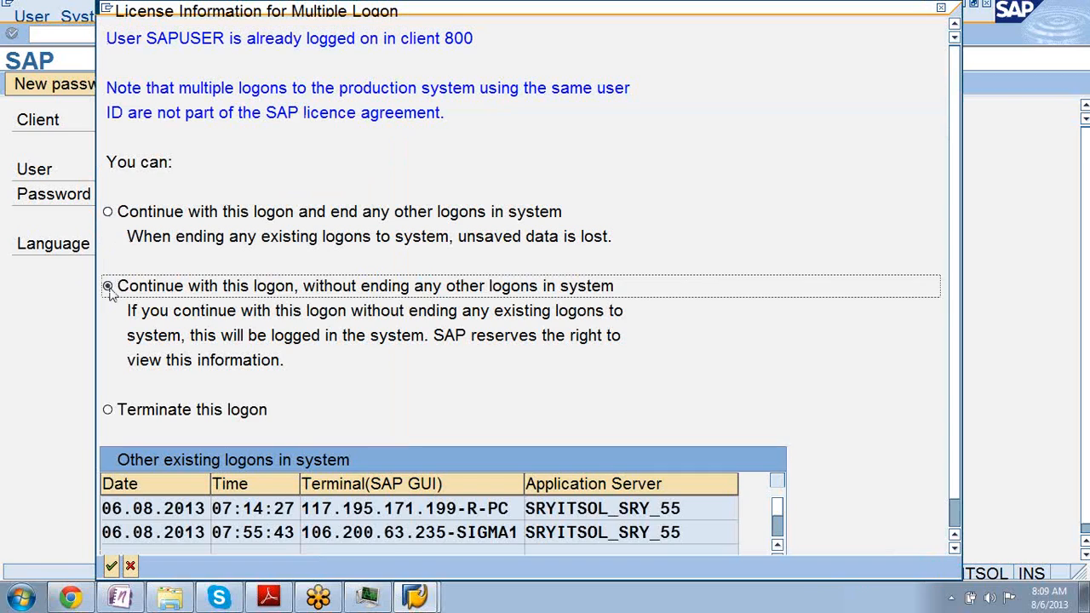
{"action": "left_click", "coordinate": [112, 568]}
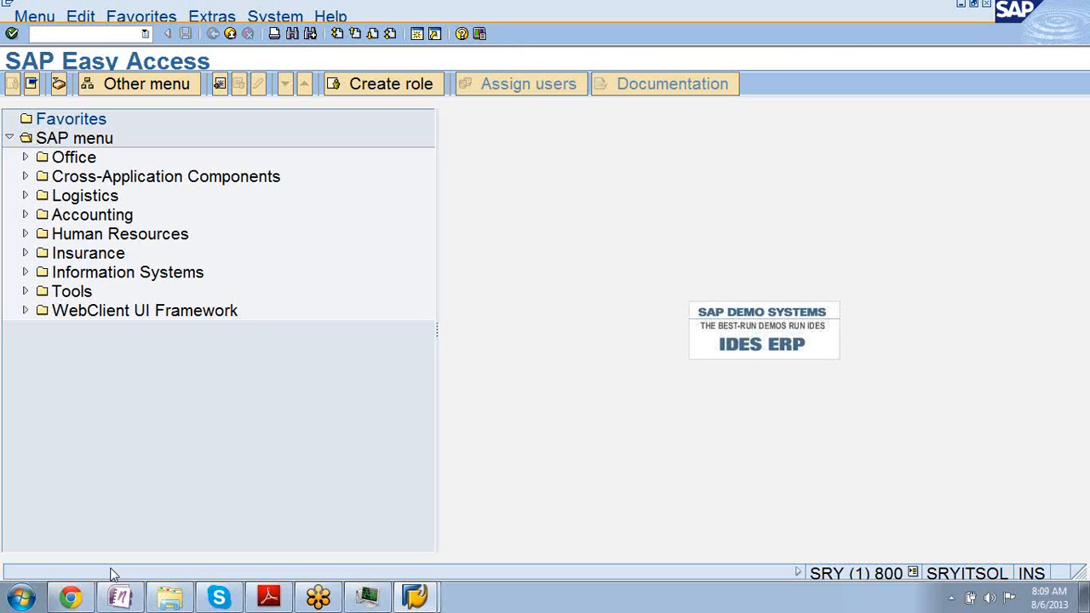
Run MM03 and open the Material F4 search on the Sales material by description tab.
{"action": "type", "text": "mm03"}
{"action": "key", "text": "Return"}
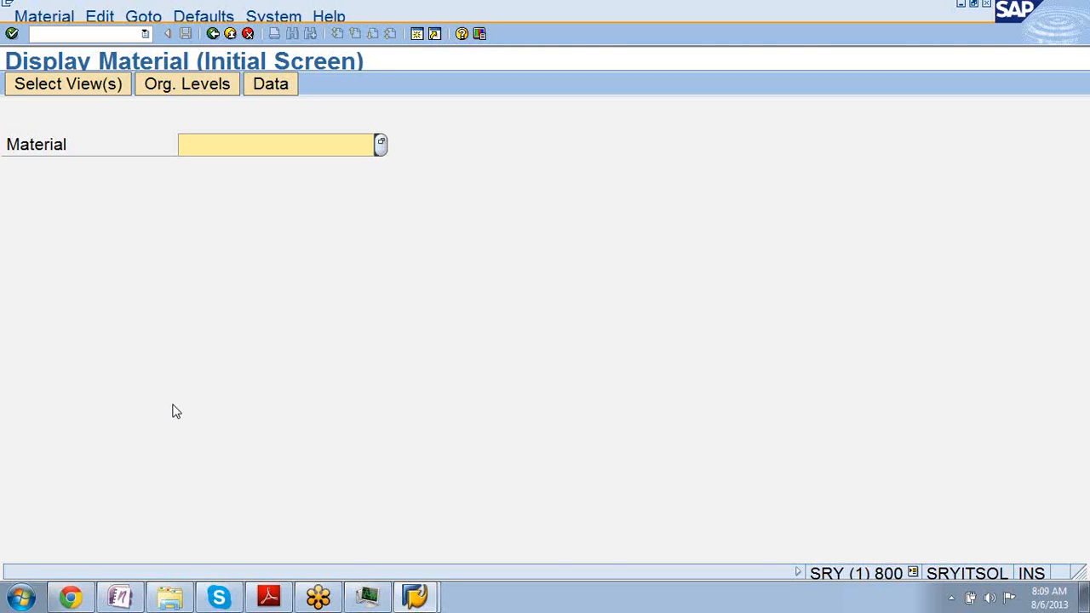
{"action": "key", "text": "F4"}
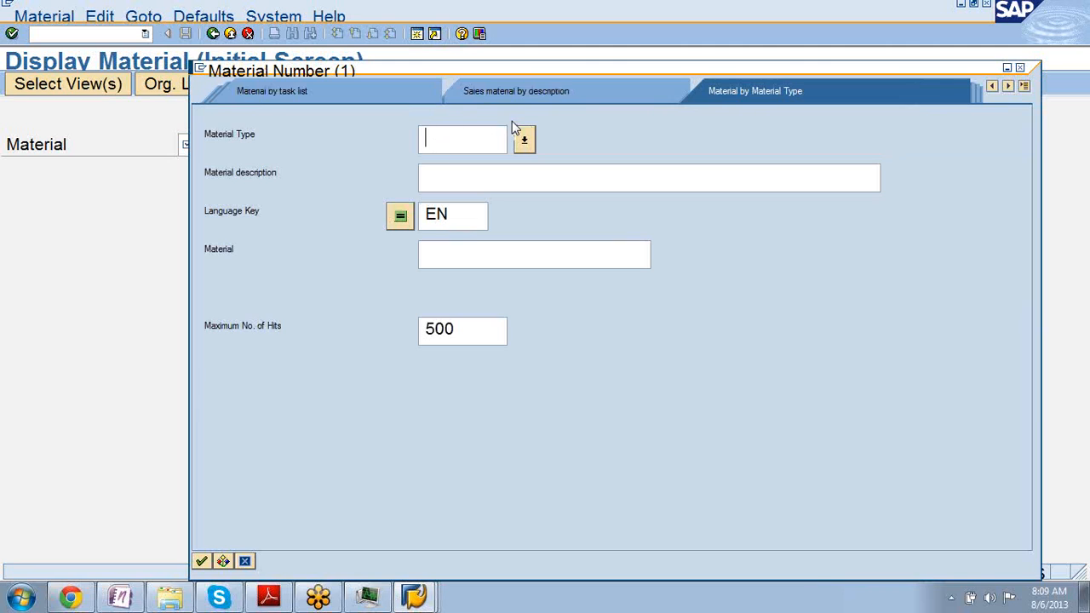
{"action": "left_click", "coordinate": [528, 137]}
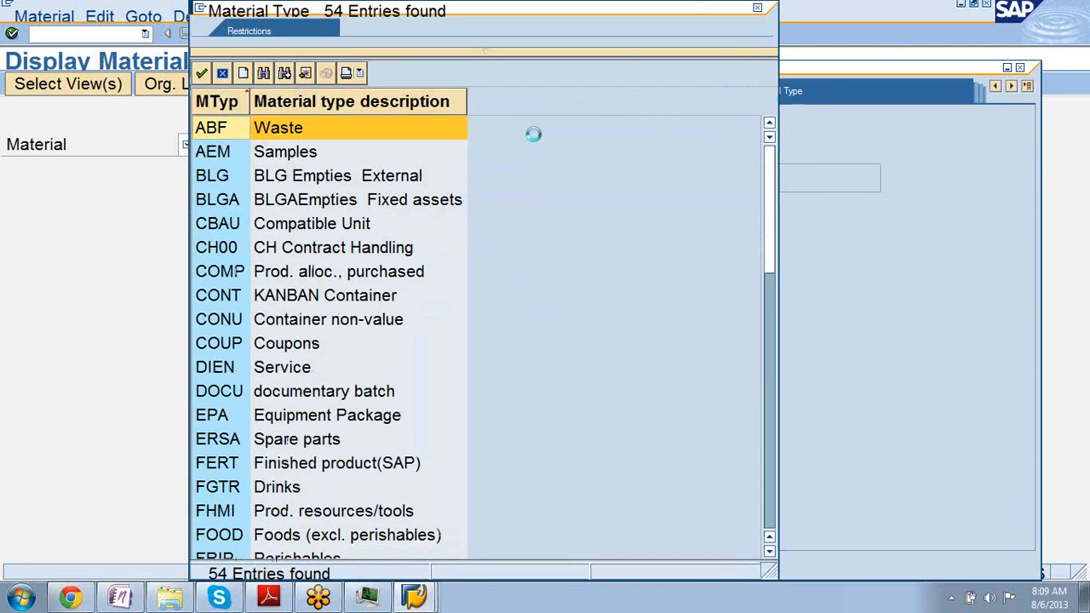
{"action": "left_click", "coordinate": [756, 8]}
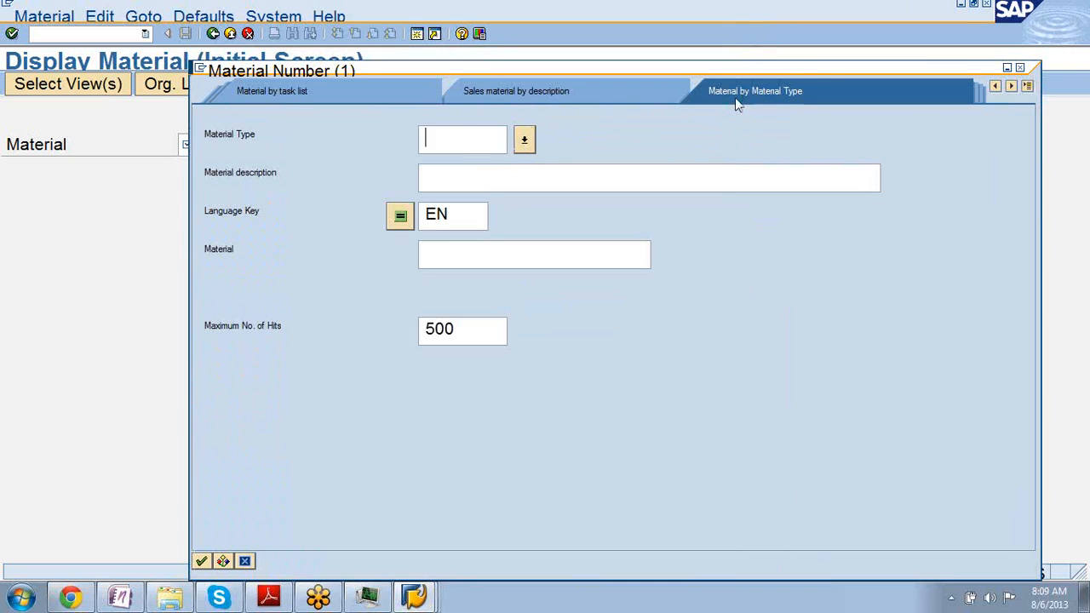
{"action": "left_click", "coordinate": [548, 90]}
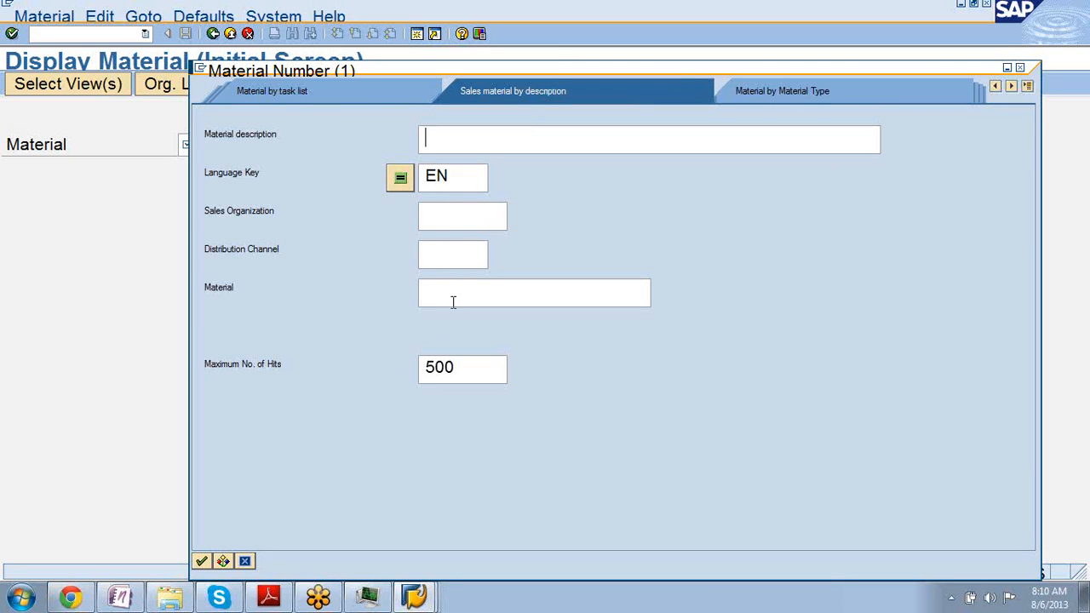
Return to the material type search and pick FERT (Finished product) from the Material Type list.
{"action": "left_click", "coordinate": [779, 89]}
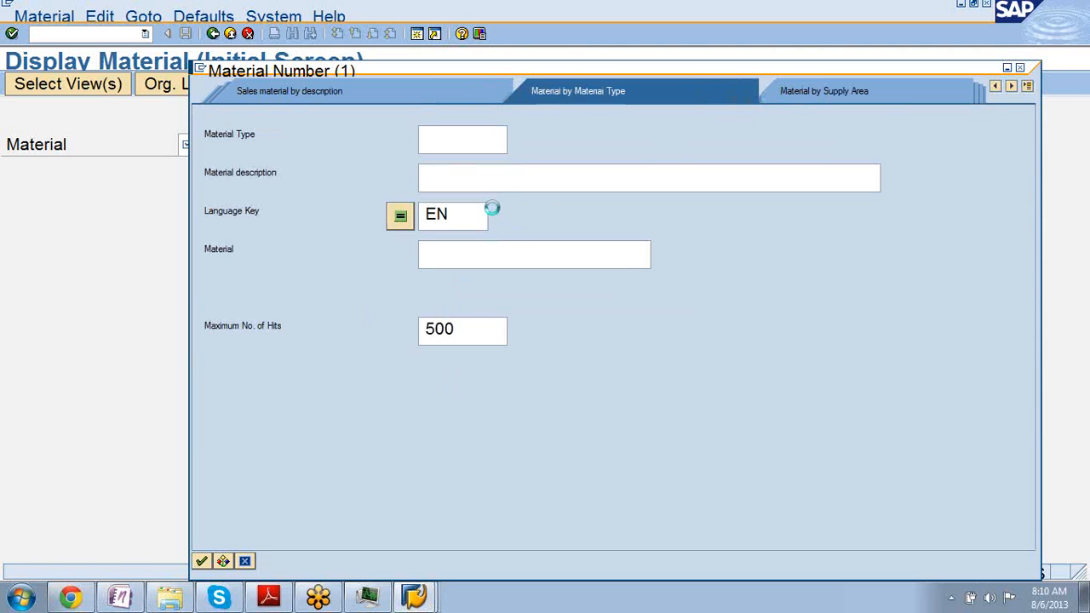
{"action": "left_click", "coordinate": [521, 143]}
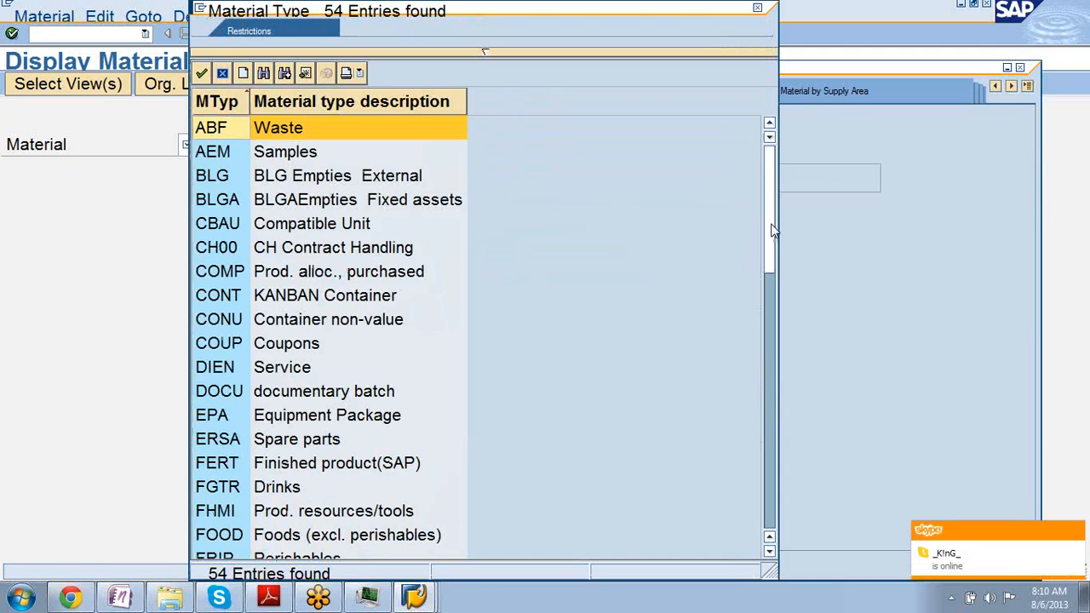
{"action": "left_click_drag", "start_coordinate": [772, 230], "coordinate": [770, 269]}
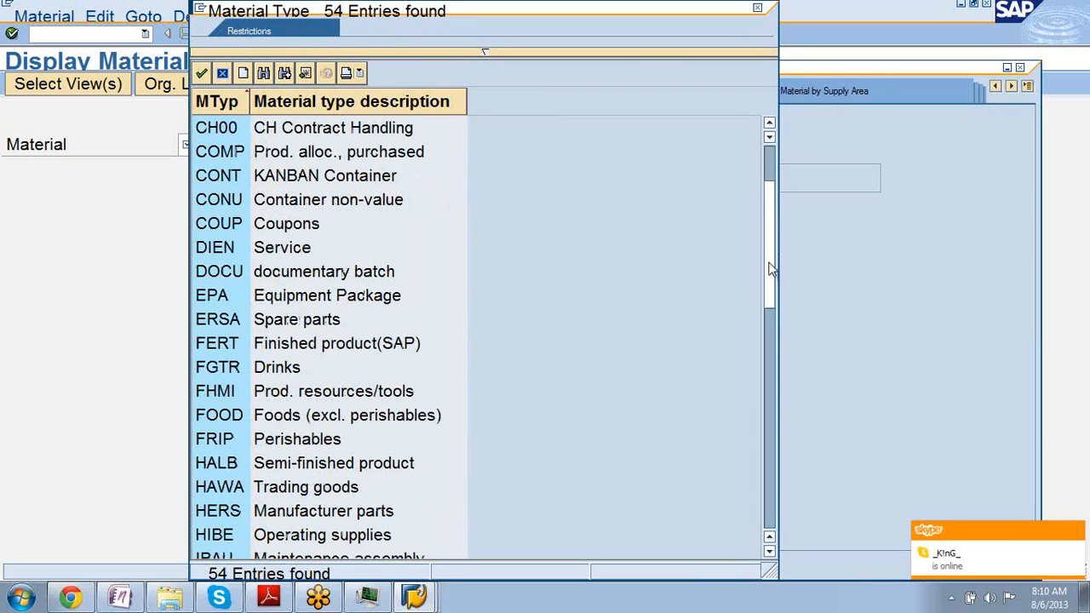
{"action": "left_click_drag", "start_coordinate": [770, 269], "coordinate": [766, 303]}
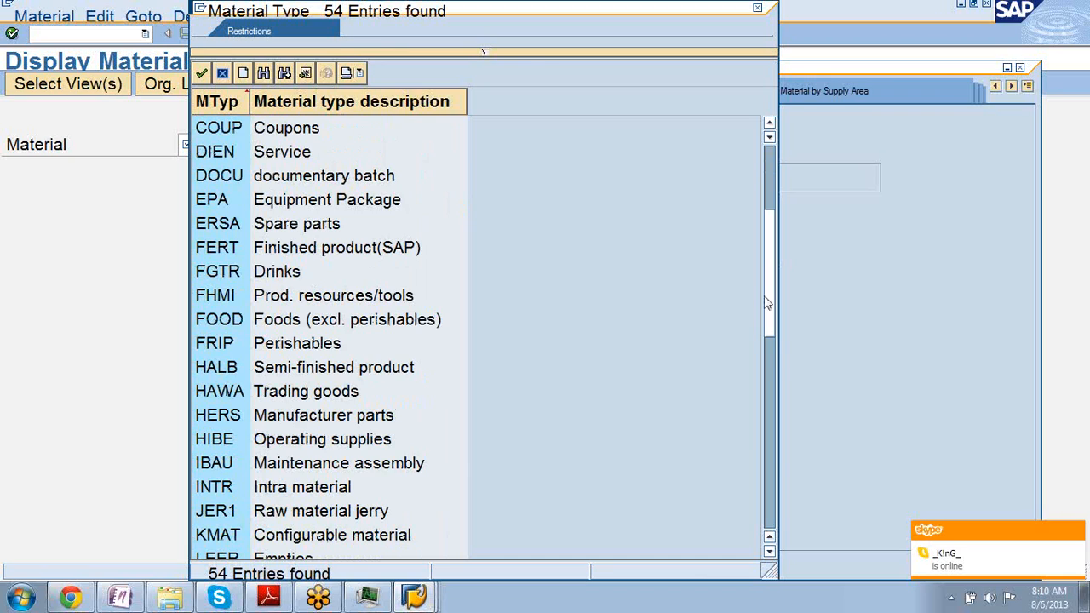
{"action": "left_click_drag", "start_coordinate": [766, 304], "coordinate": [766, 319]}
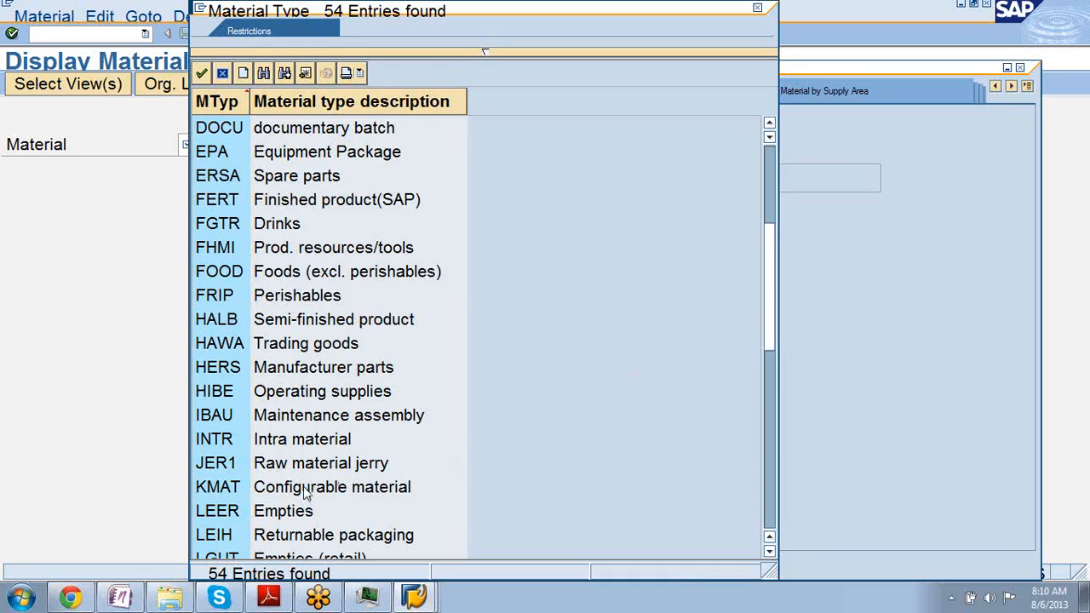
{"action": "left_click_drag", "start_coordinate": [772, 313], "coordinate": [767, 439]}
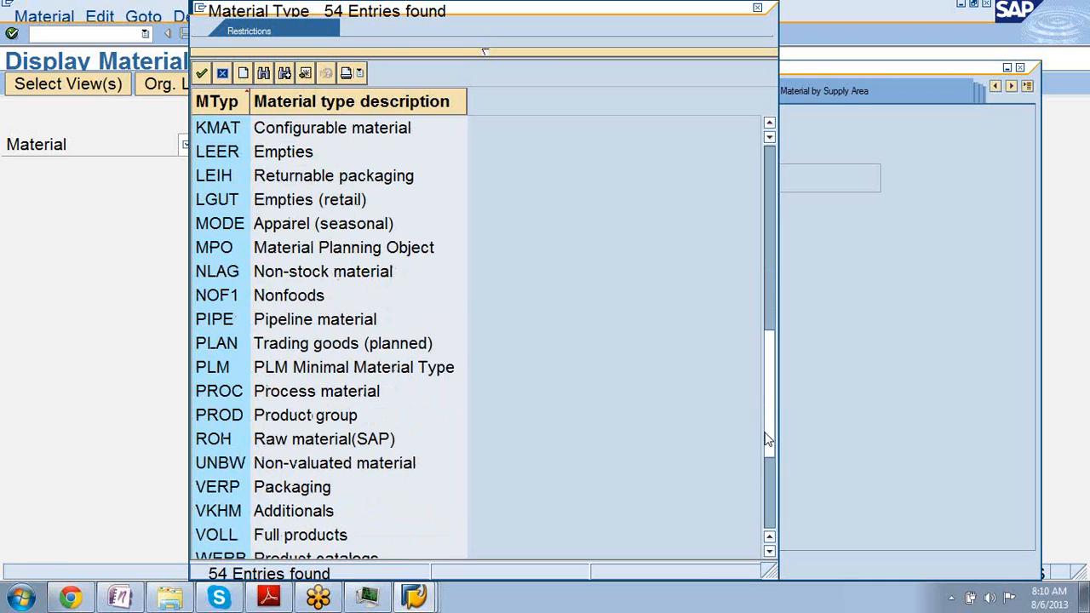
{"action": "left_click_drag", "start_coordinate": [767, 439], "coordinate": [773, 204]}
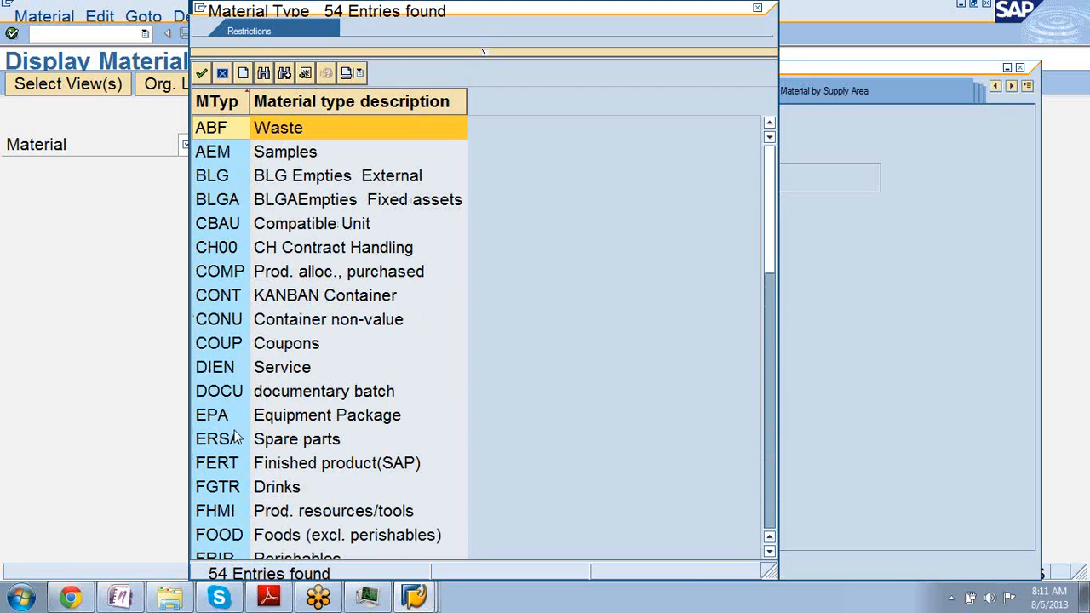
{"action": "double_click", "coordinate": [228, 462]}
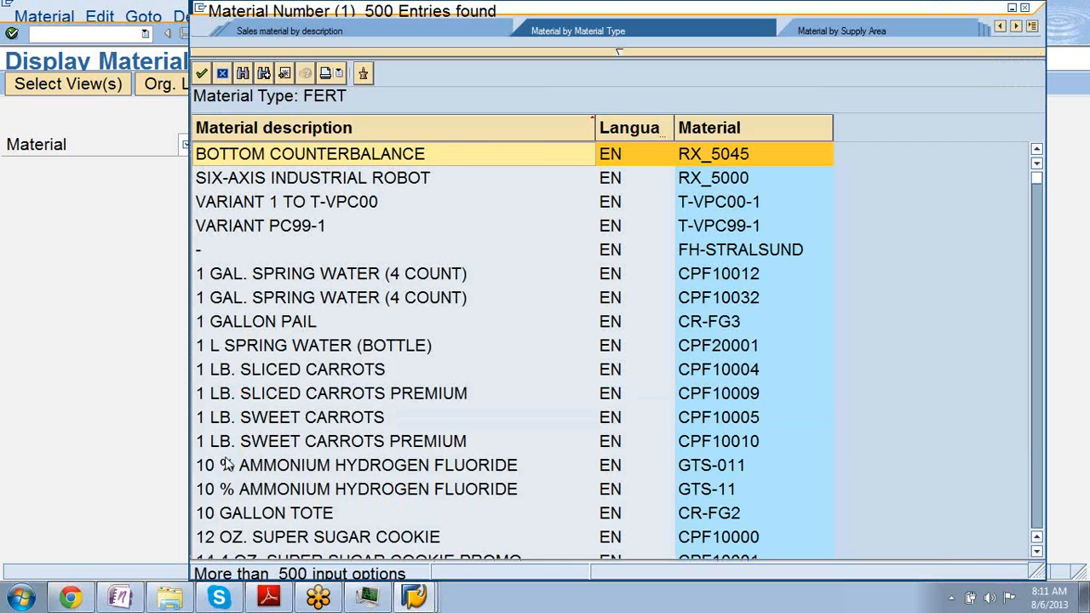
Scroll the FERT hits and pick AUTO GEARBOX FOUR-SPEED DRIVE, copying GB-01VI into the Material field.
{"action": "scroll", "coordinate": [226, 464], "scroll_direction": "down", "scroll_amount": 5}
{"action": "scroll", "coordinate": [226, 464], "scroll_direction": "down", "scroll_amount": 5}
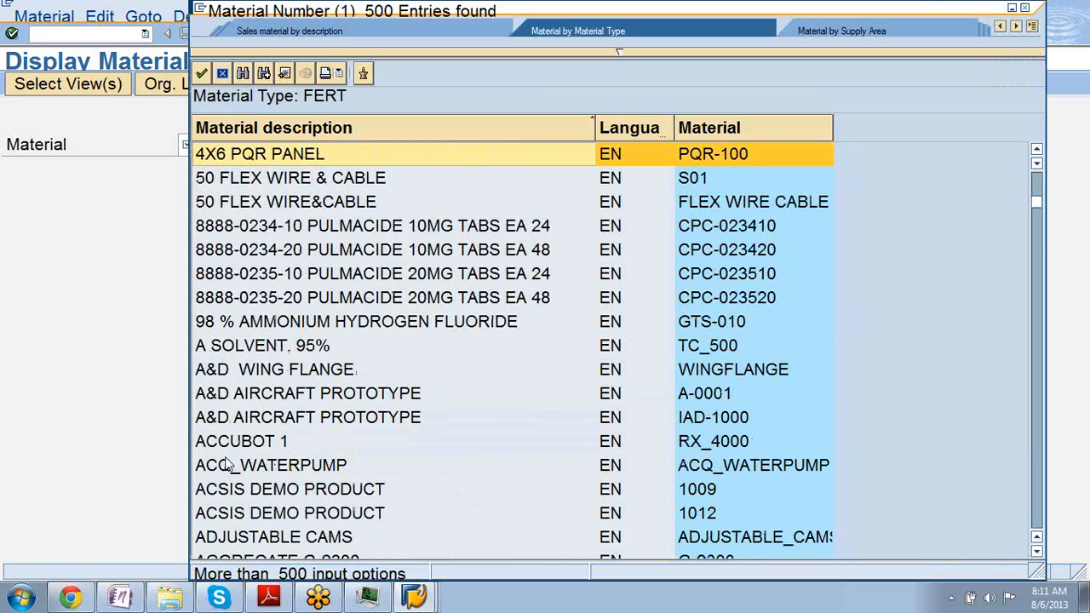
{"action": "scroll", "coordinate": [225, 464], "scroll_direction": "down", "scroll_amount": 5}
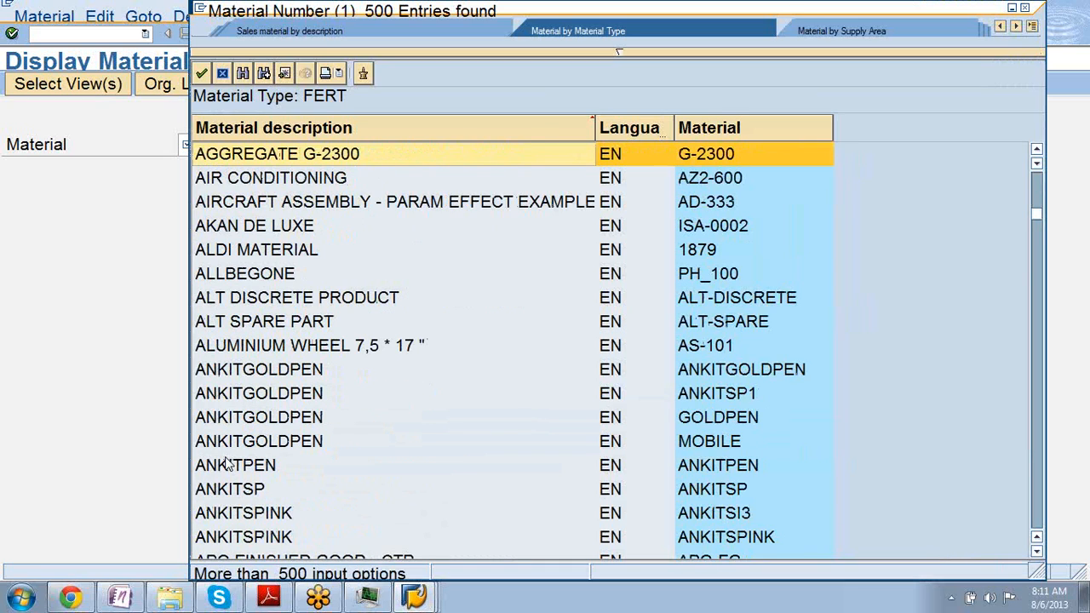
{"action": "scroll", "coordinate": [225, 464], "scroll_direction": "down", "scroll_amount": 5}
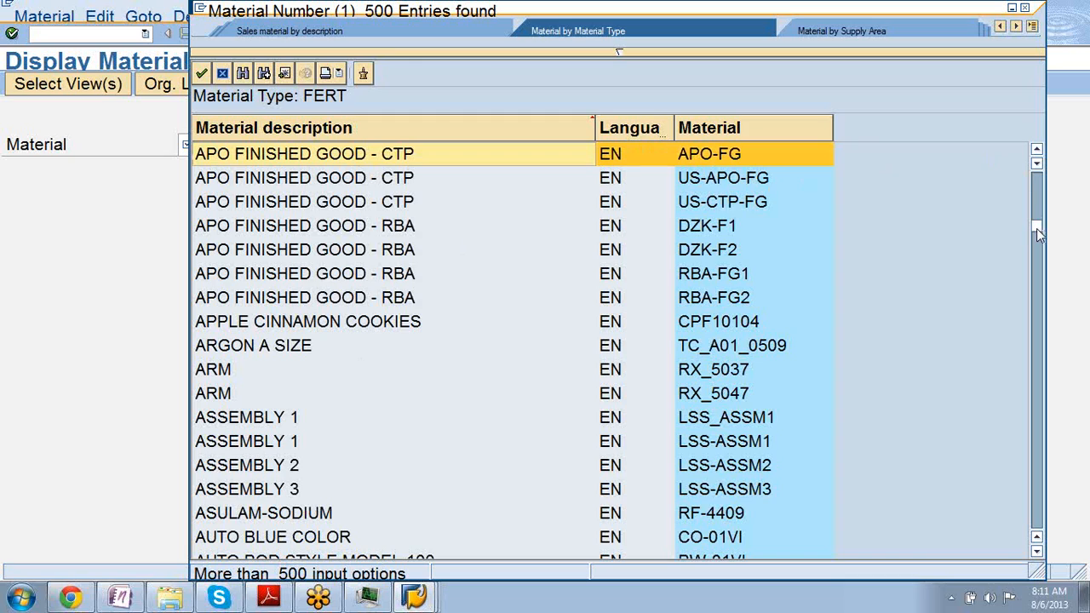
{"action": "scroll", "coordinate": [1036, 236], "scroll_direction": "down", "scroll_amount": 4}
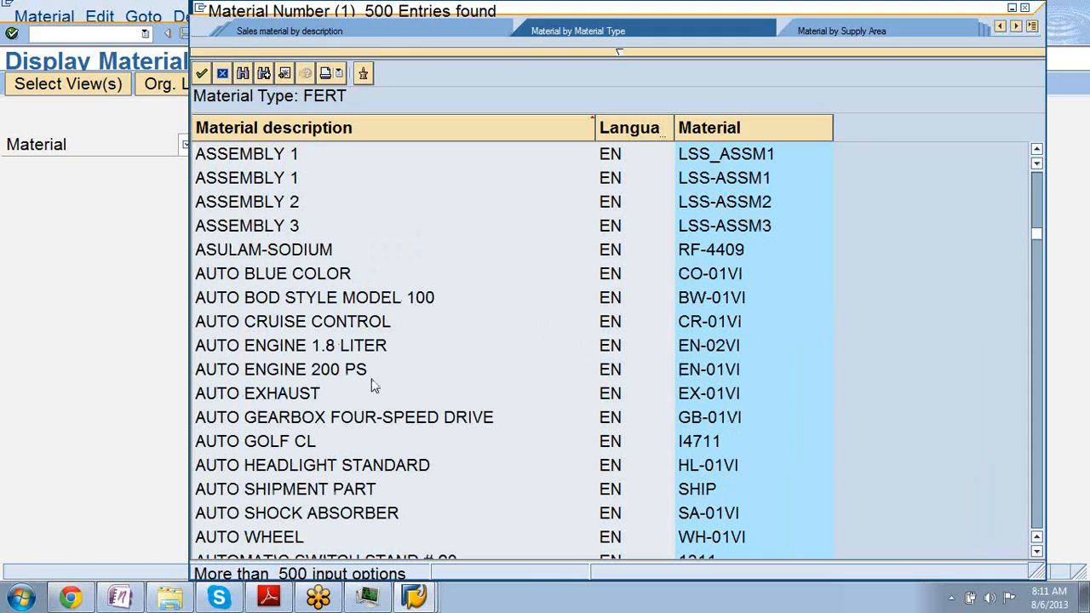
{"action": "double_click", "coordinate": [308, 423]}
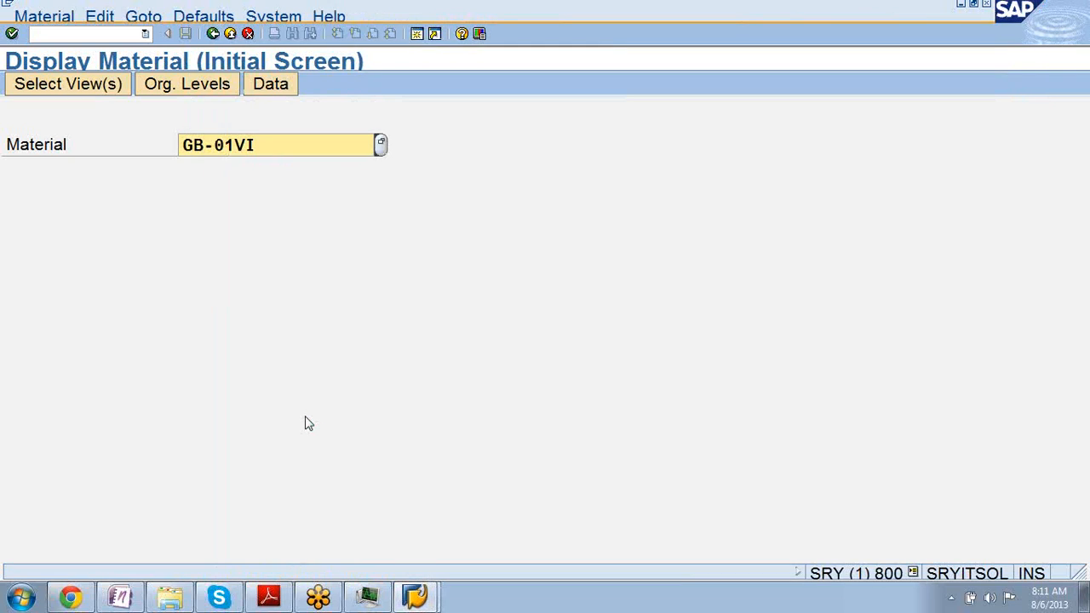
Open the Select View(s) list for GB-01VI and mark all views, Basic Data 1 through Costing 1.
{"action": "key", "text": "Return"}
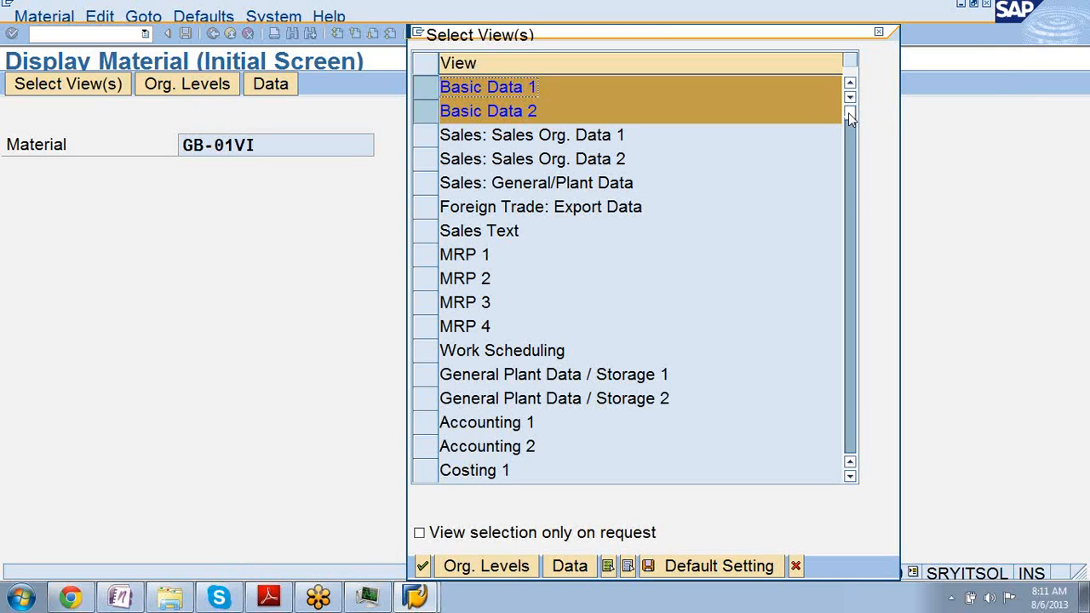
{"action": "left_click_drag", "start_coordinate": [848, 112], "coordinate": [856, 166]}
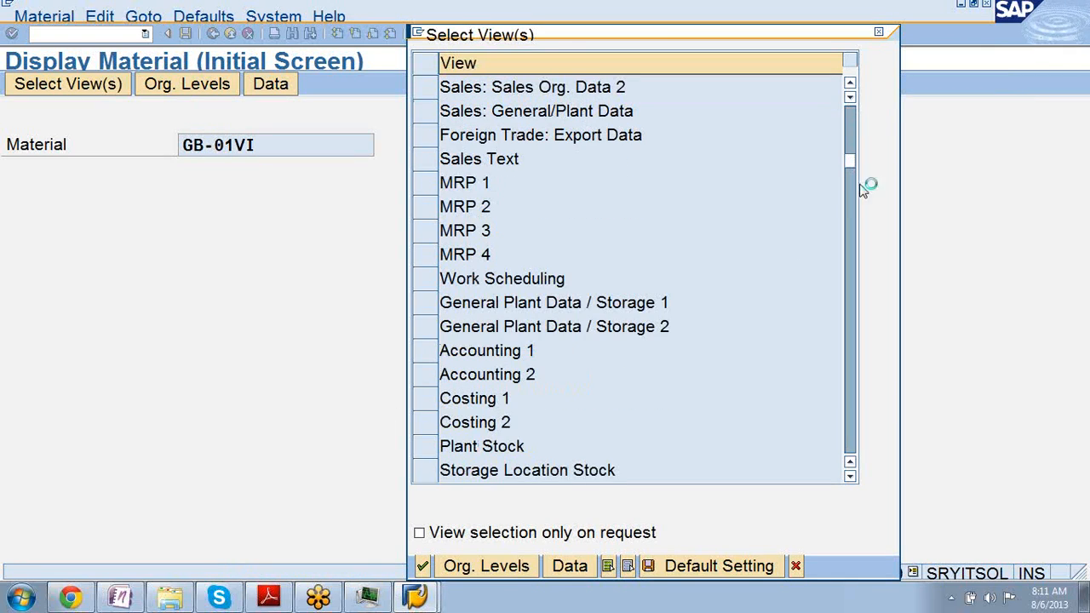
{"action": "left_click", "coordinate": [856, 228]}
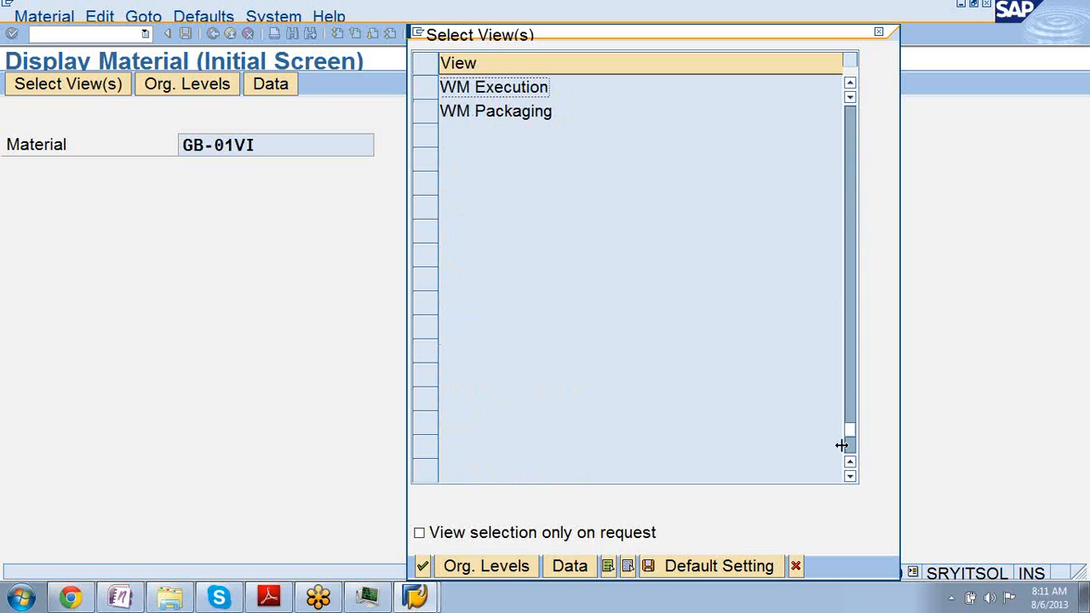
{"action": "left_click_drag", "start_coordinate": [850, 429], "coordinate": [844, 311]}
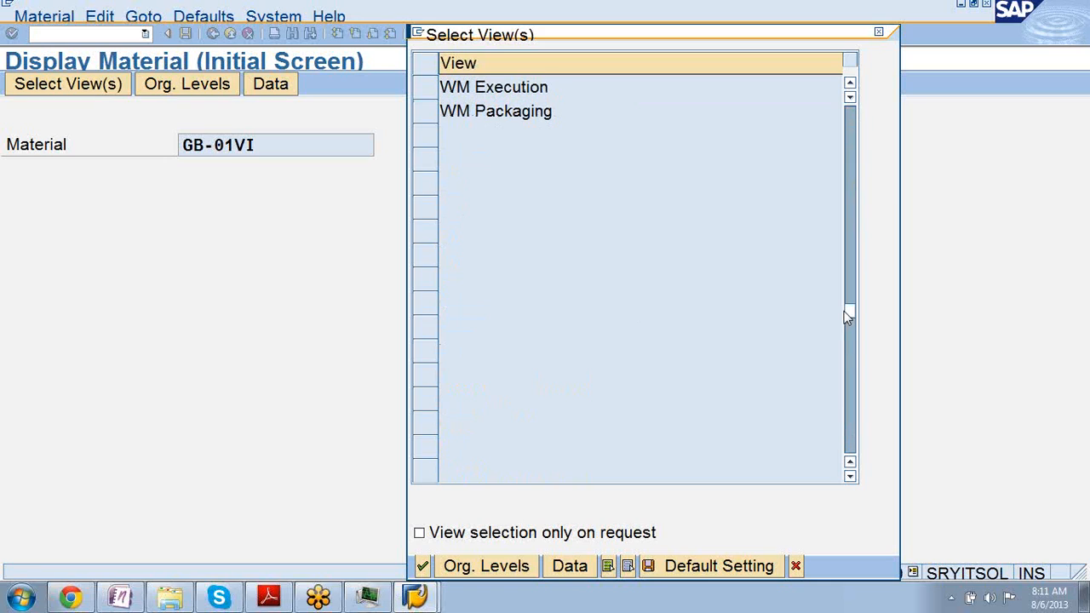
{"action": "left_click", "coordinate": [844, 311]}
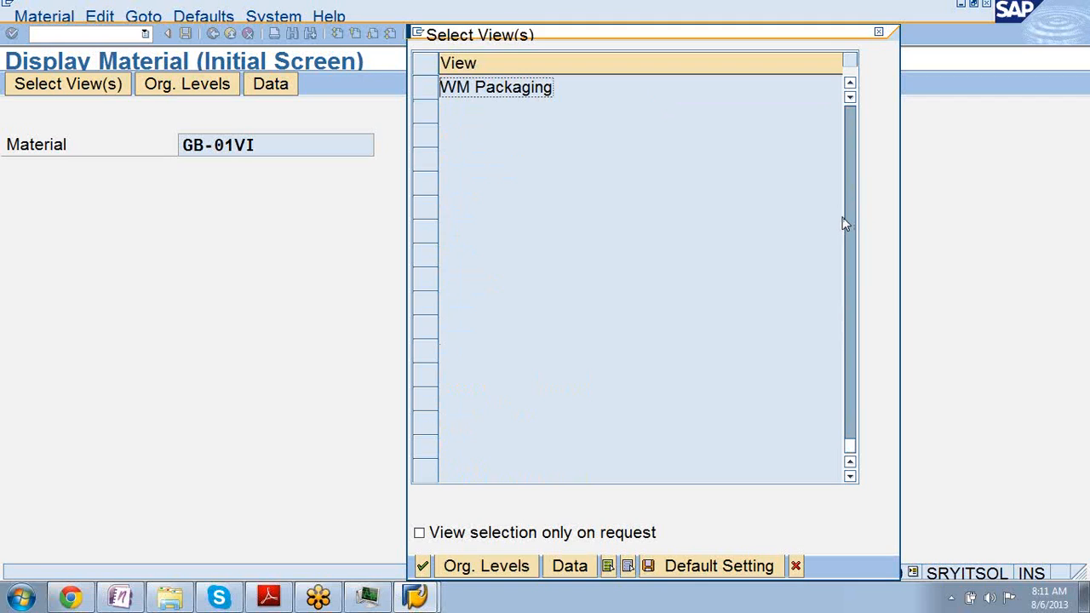
{"action": "left_click_drag", "start_coordinate": [855, 387], "coordinate": [846, 304]}
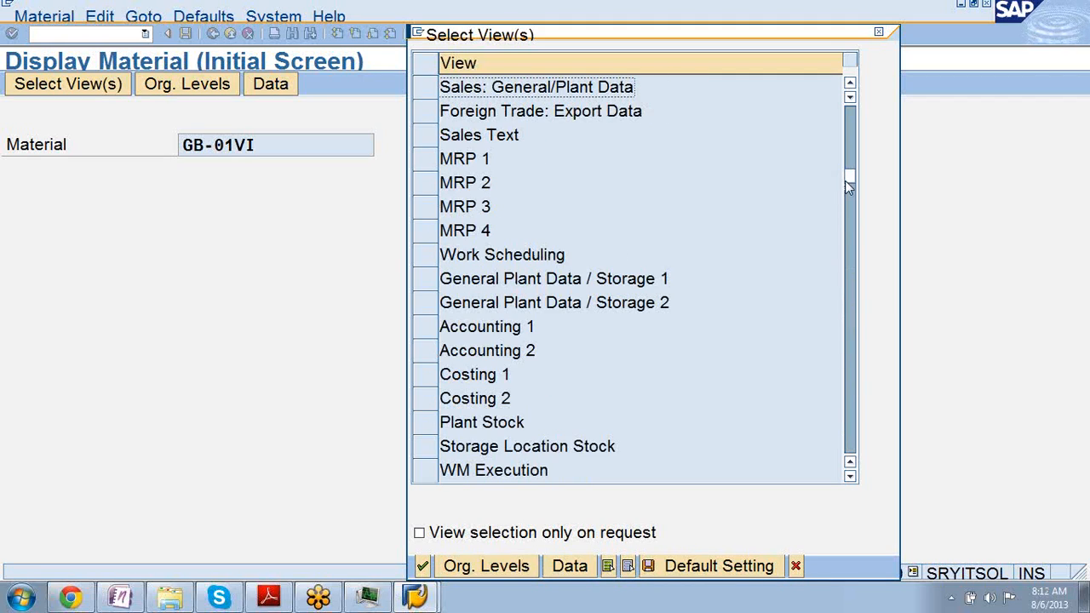
{"action": "left_click_drag", "start_coordinate": [846, 177], "coordinate": [845, 111]}
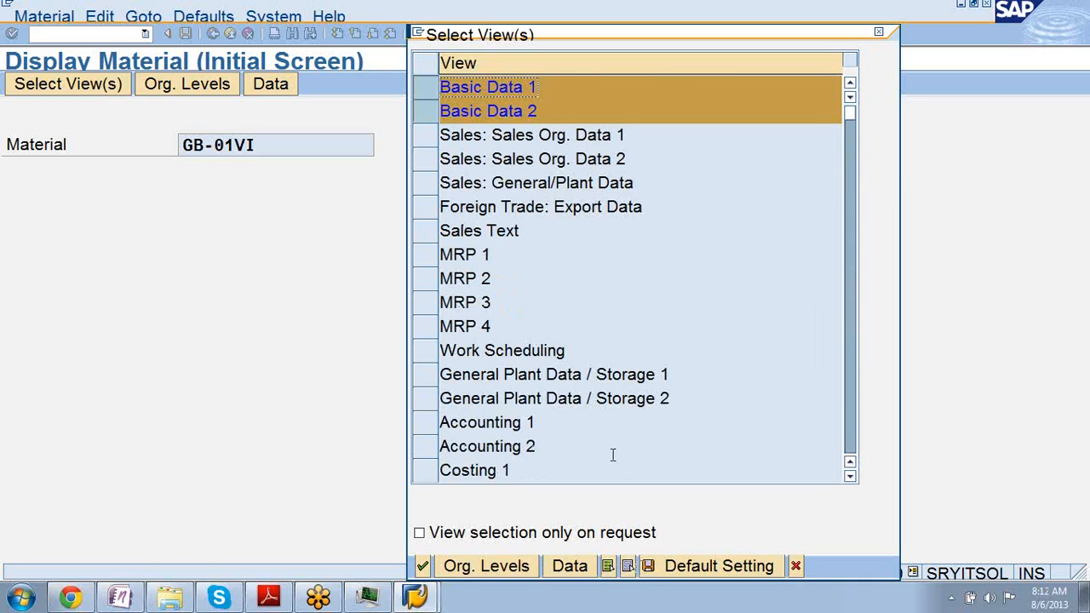
{"action": "left_click", "coordinate": [608, 567]}
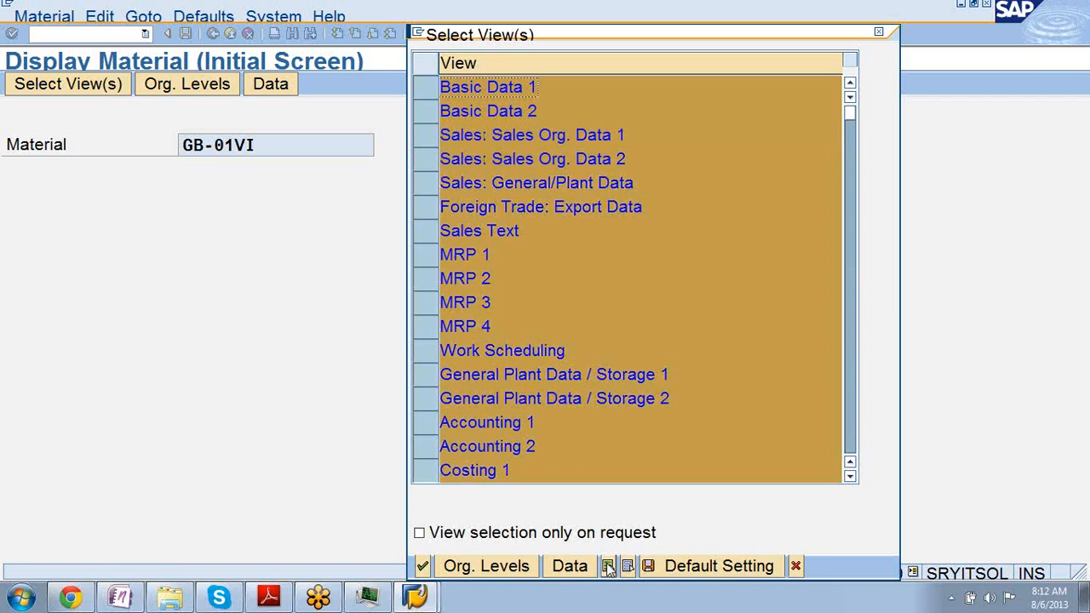
Enter plant 1000 (Werk Hamburg) and storage location 0001 from the F4 value lists.
{"action": "key", "text": "Return"}
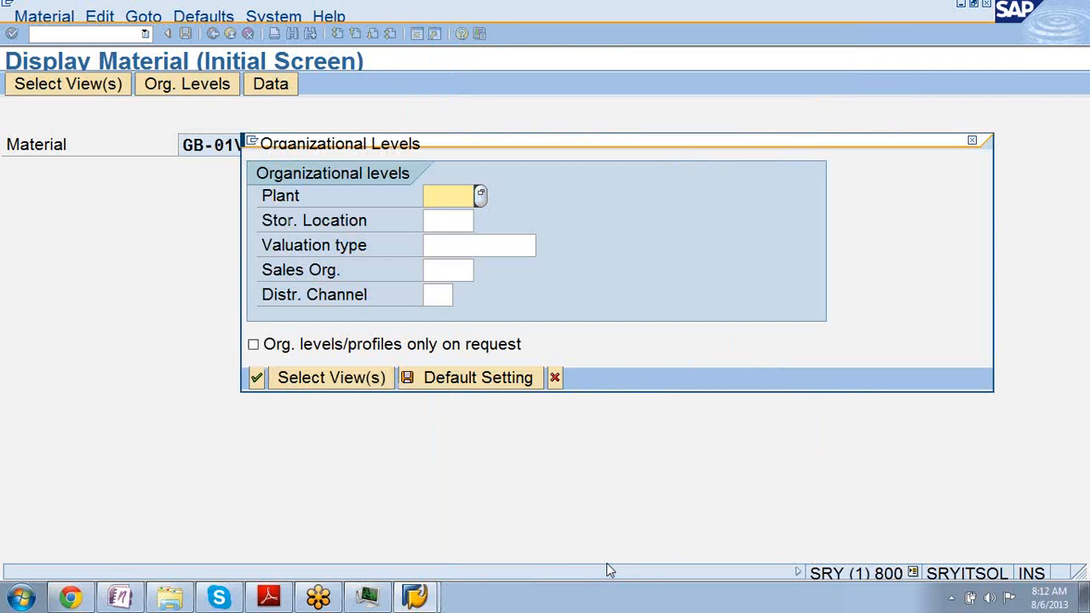
{"action": "type", "text": "1"}
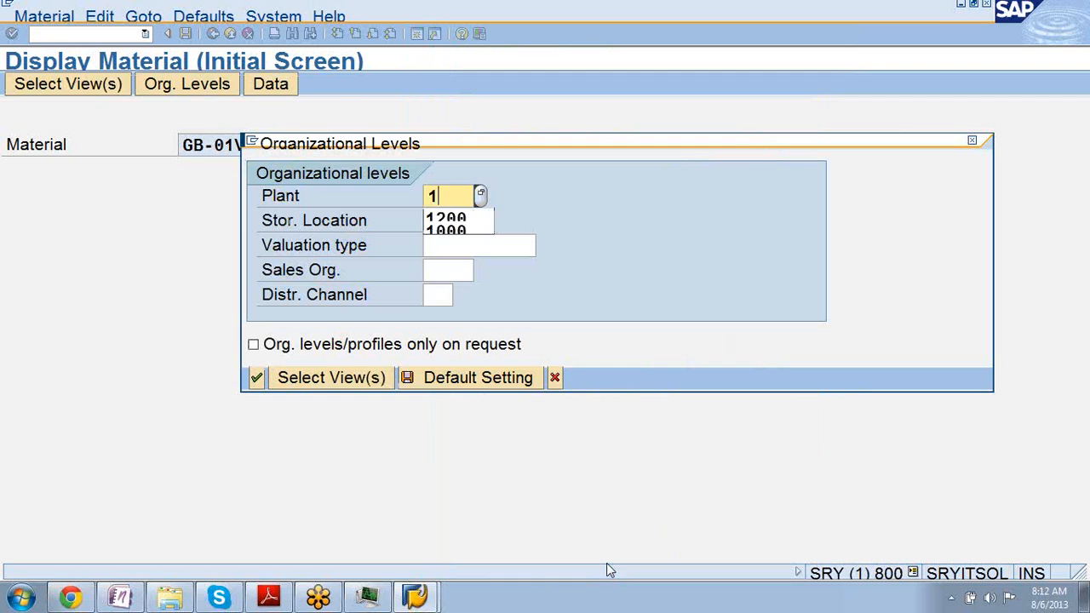
{"action": "key", "text": "BackSpace"}
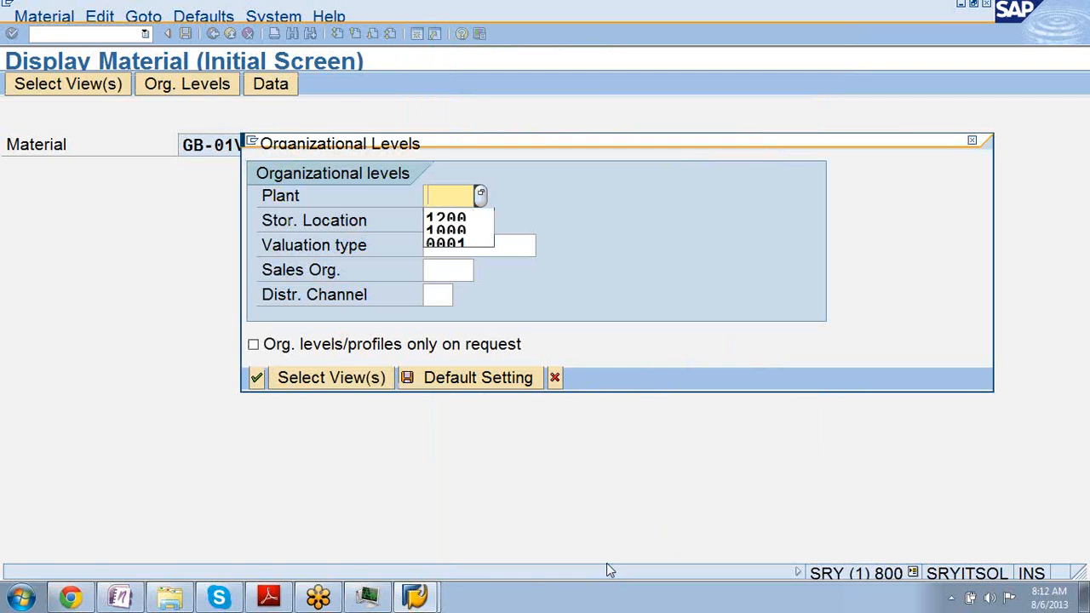
{"action": "key", "text": "F4"}
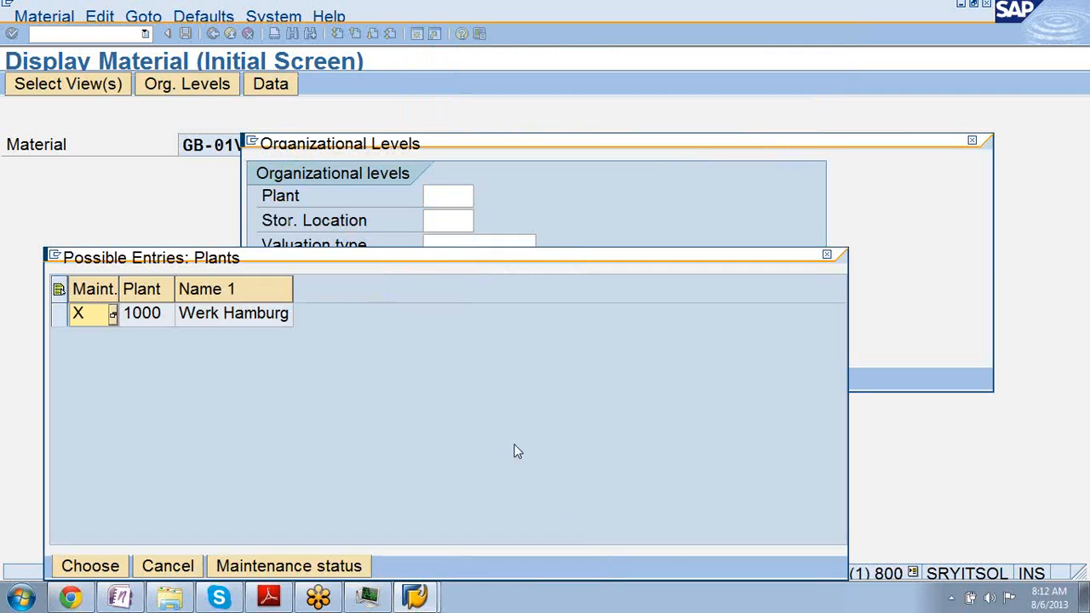
{"action": "double_click", "coordinate": [150, 316]}
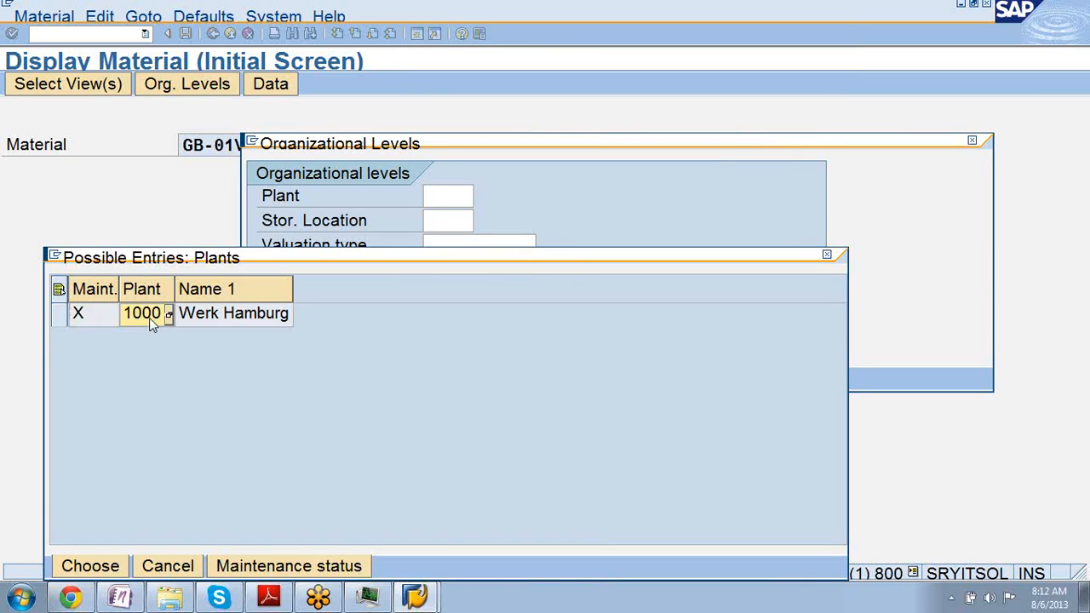
{"action": "left_click", "coordinate": [429, 222]}
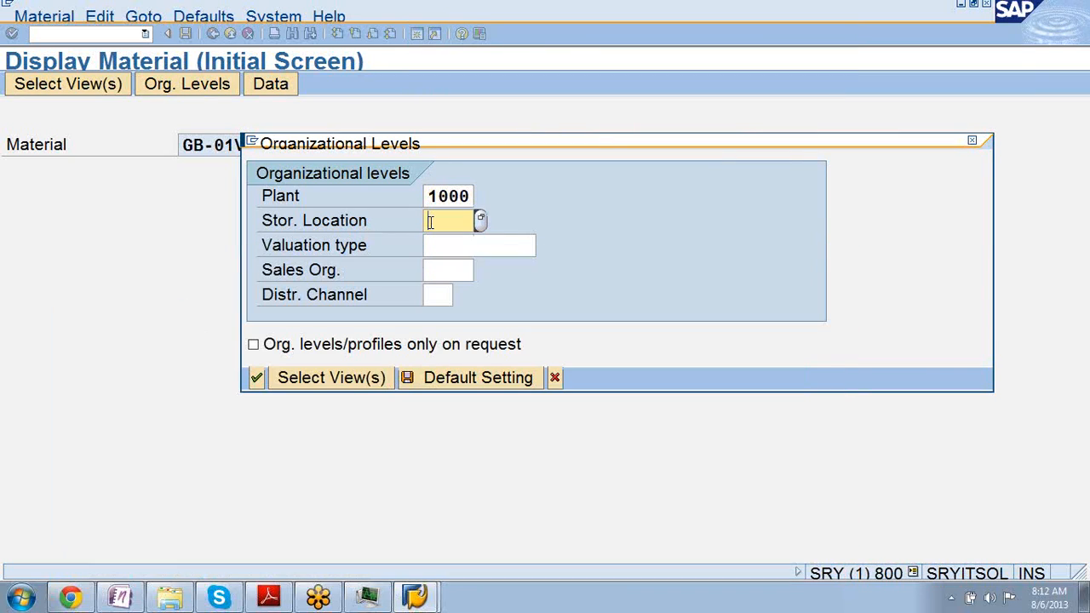
{"action": "key", "text": "F4"}
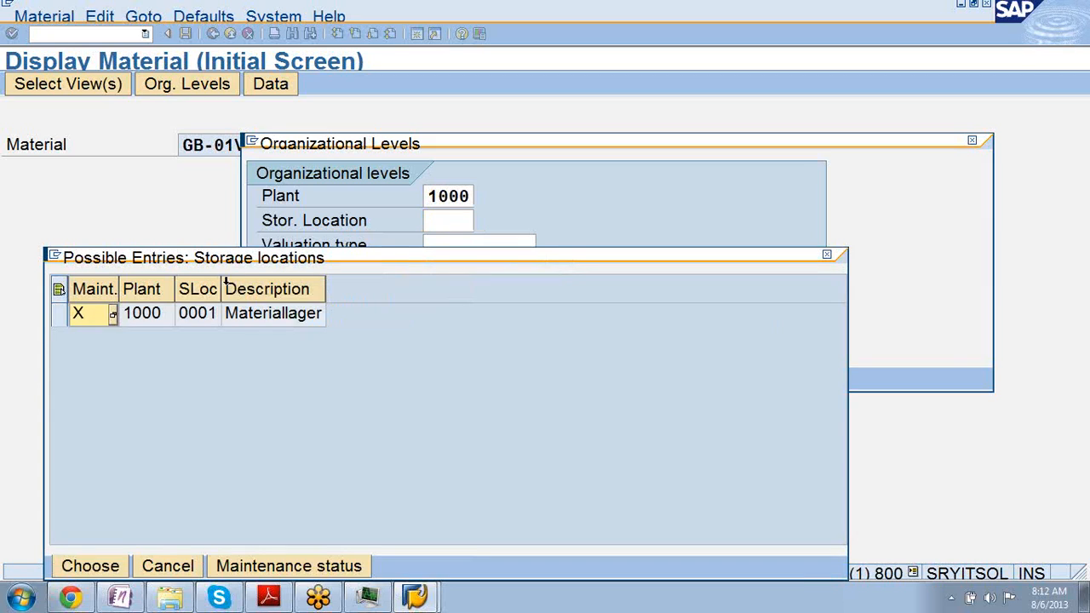
{"action": "double_click", "coordinate": [192, 317]}
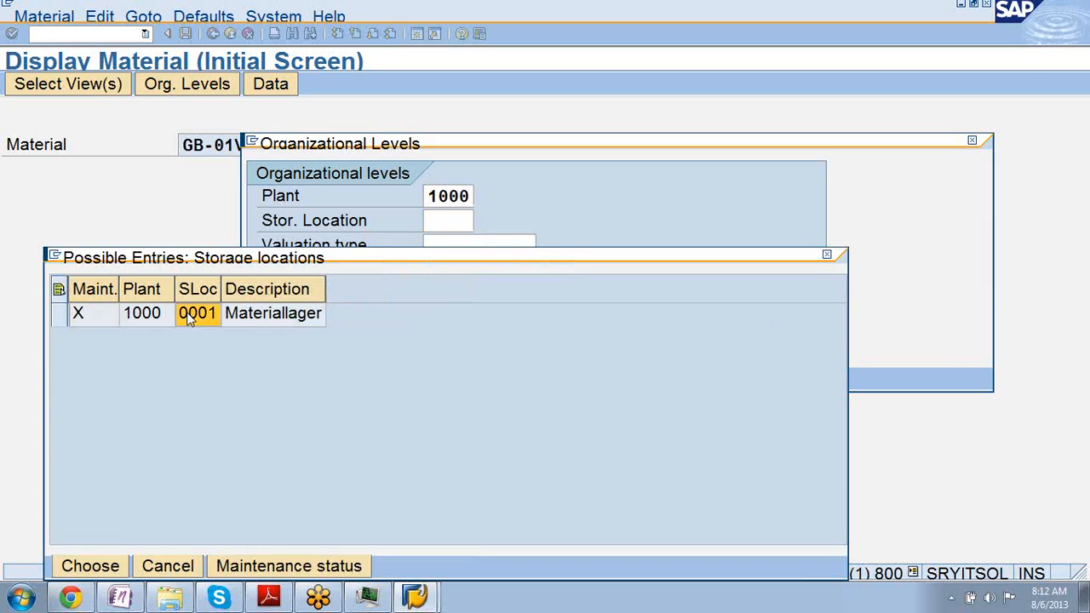
{"action": "left_click", "coordinate": [521, 244]}
{"action": "key", "text": "Return"}
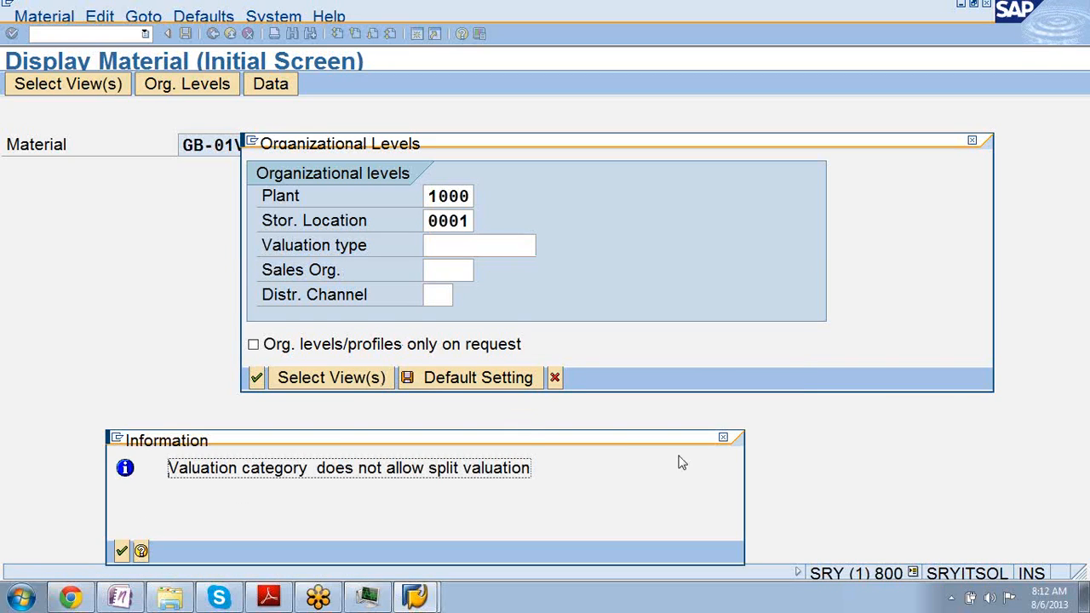
Dismiss the split valuation and sales organization notices, then accept the deletion flag warning.
{"action": "left_click", "coordinate": [722, 439]}
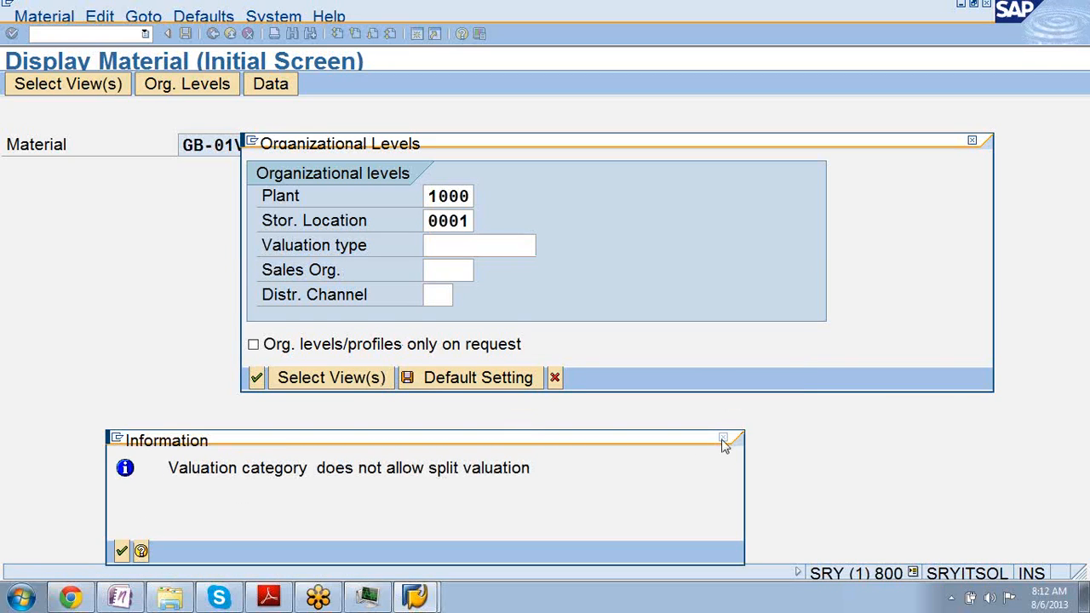
{"action": "left_click", "coordinate": [467, 269]}
{"action": "left_click", "coordinate": [480, 275]}
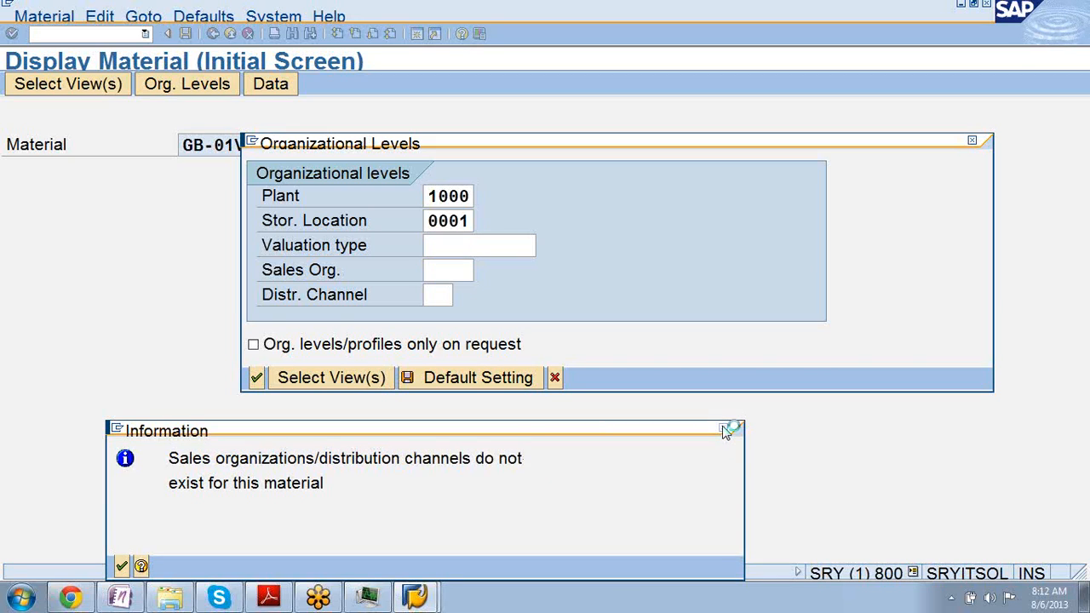
{"action": "left_click", "coordinate": [723, 428]}
{"action": "left_click", "coordinate": [441, 294]}
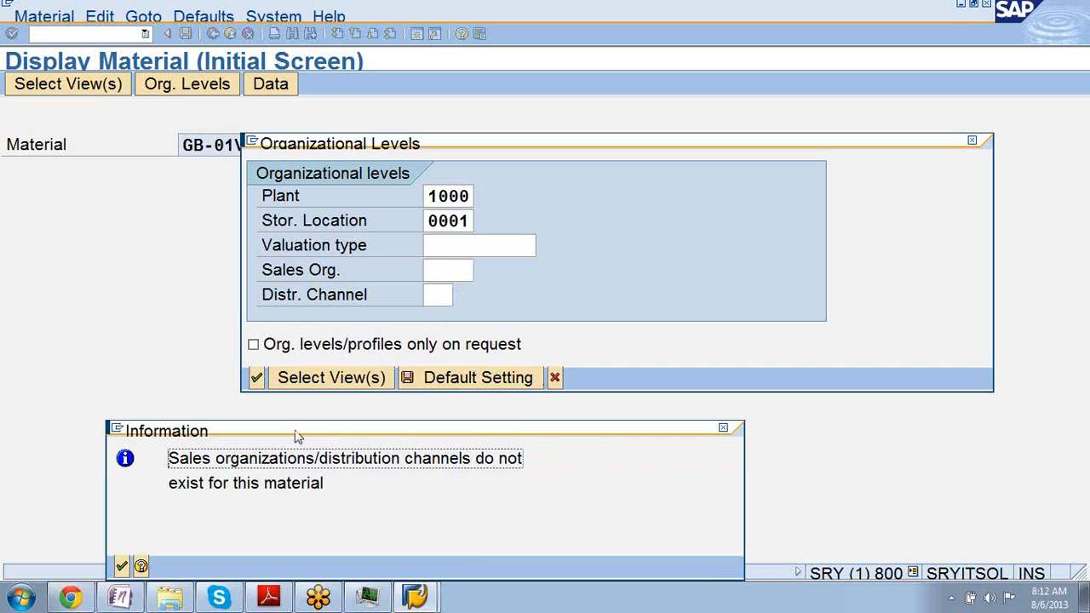
{"action": "left_click", "coordinate": [122, 566]}
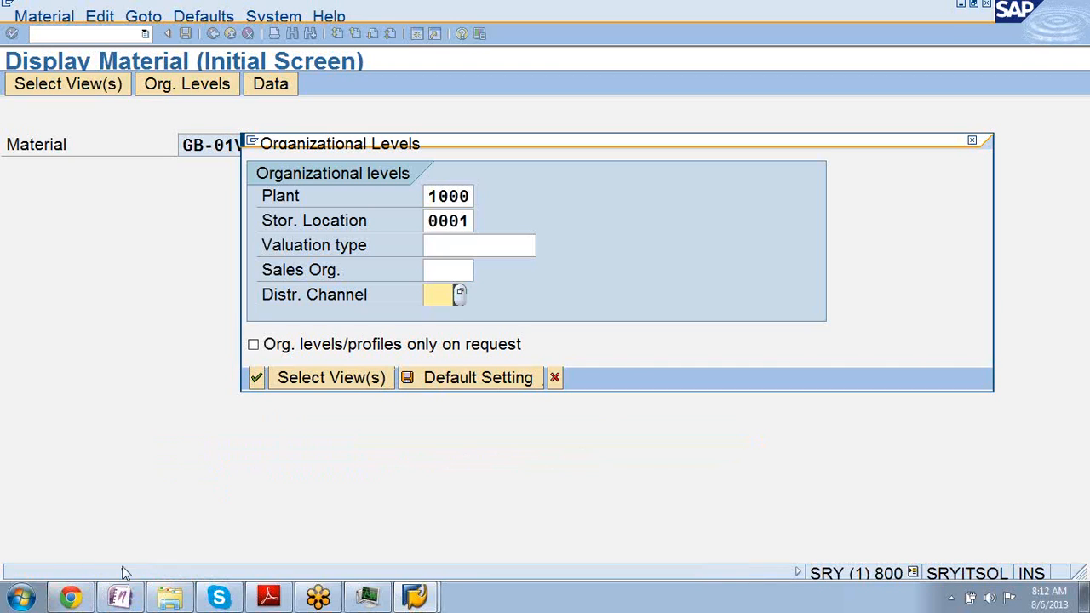
{"action": "left_click", "coordinate": [257, 377]}
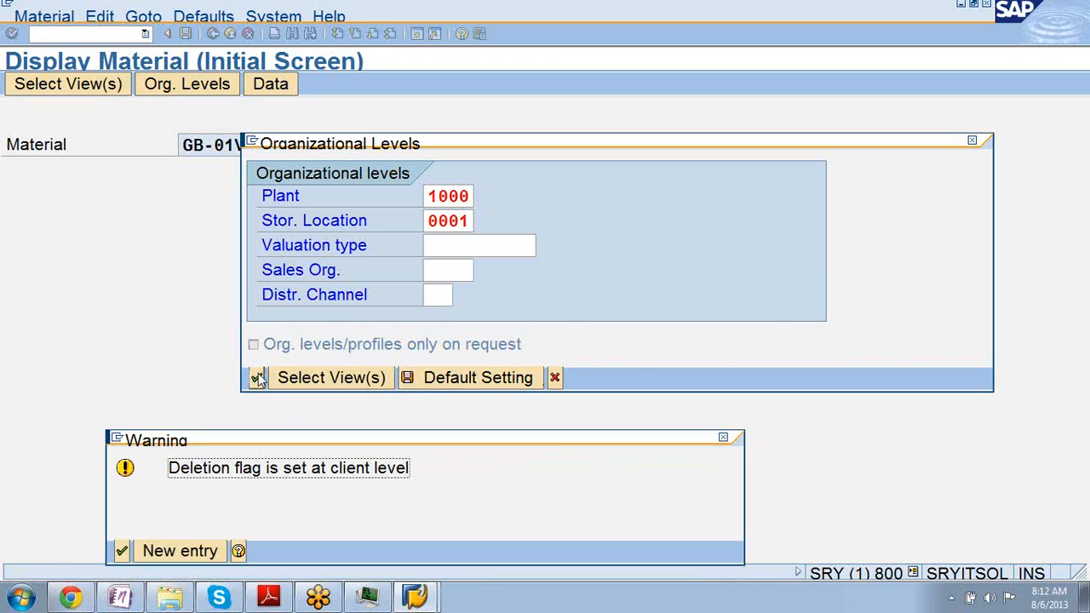
{"action": "left_click", "coordinate": [127, 546]}
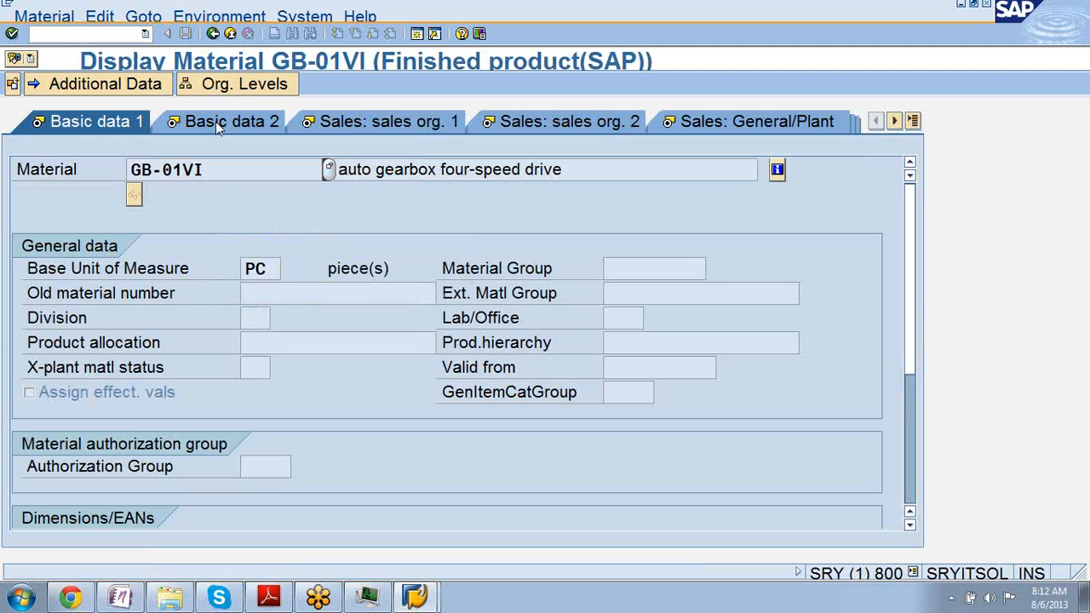
Step through Basic data 2, both Sales org. views and Sales: General/Plant, ending on MRP 1.
{"action": "left_click", "coordinate": [215, 121]}
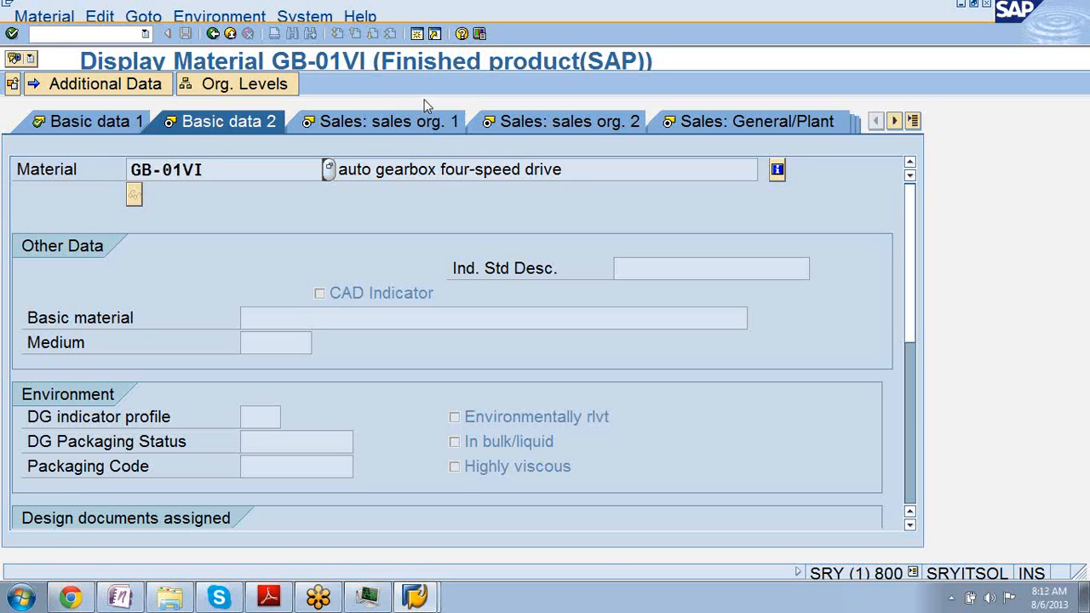
{"action": "left_click", "coordinate": [396, 121]}
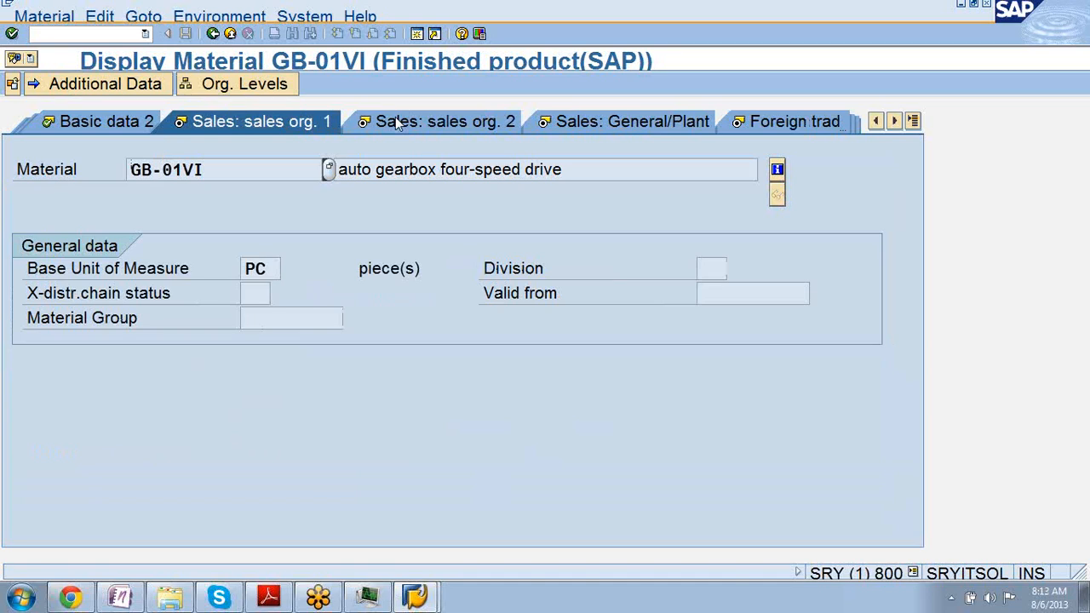
{"action": "left_click", "coordinate": [397, 122]}
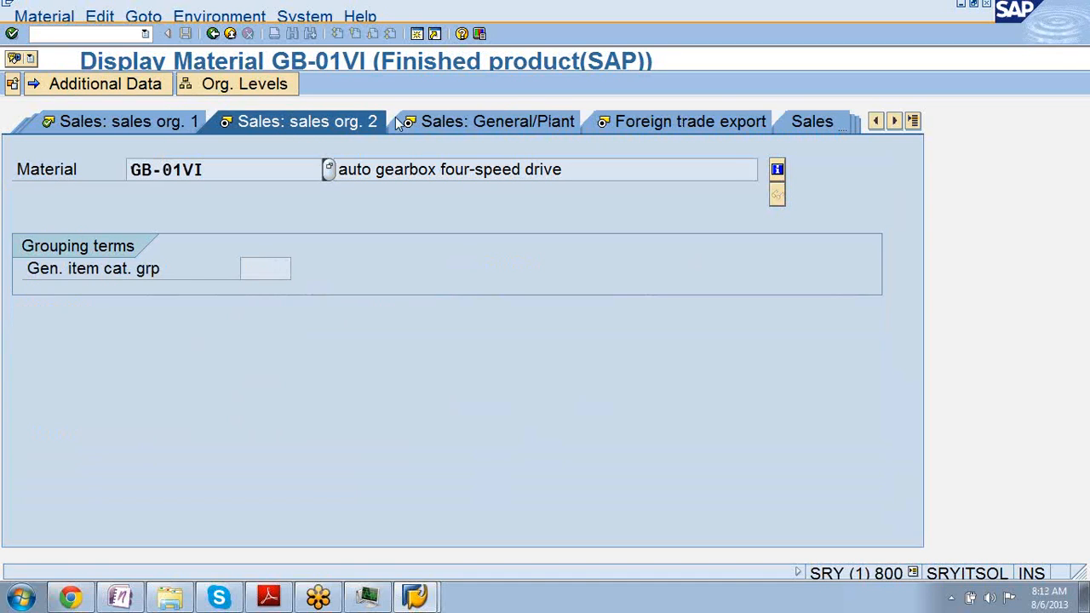
{"action": "left_click", "coordinate": [491, 124]}
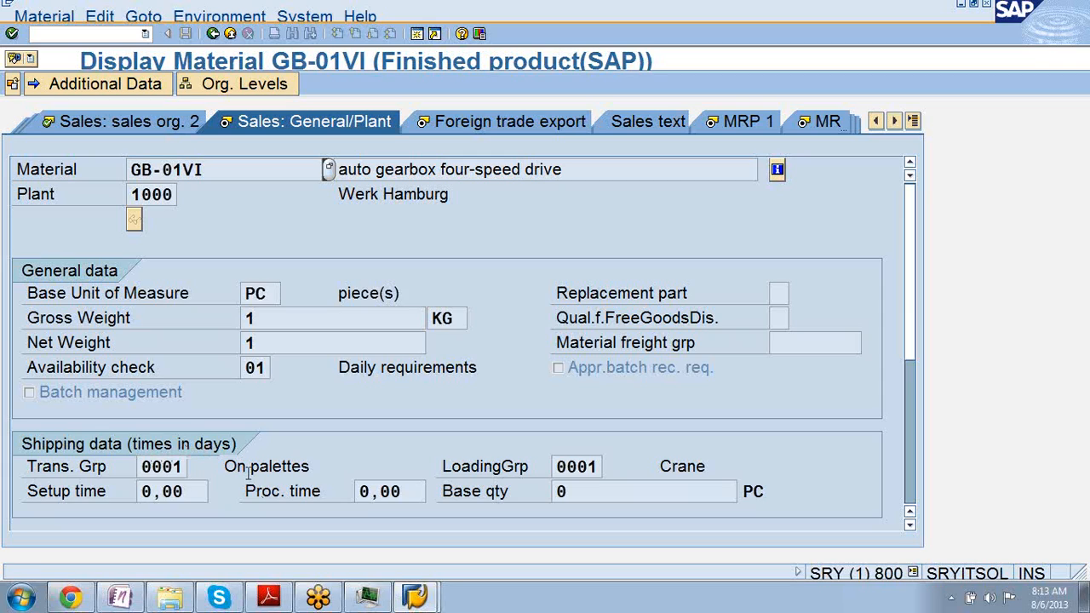
{"action": "left_click", "coordinate": [726, 124]}
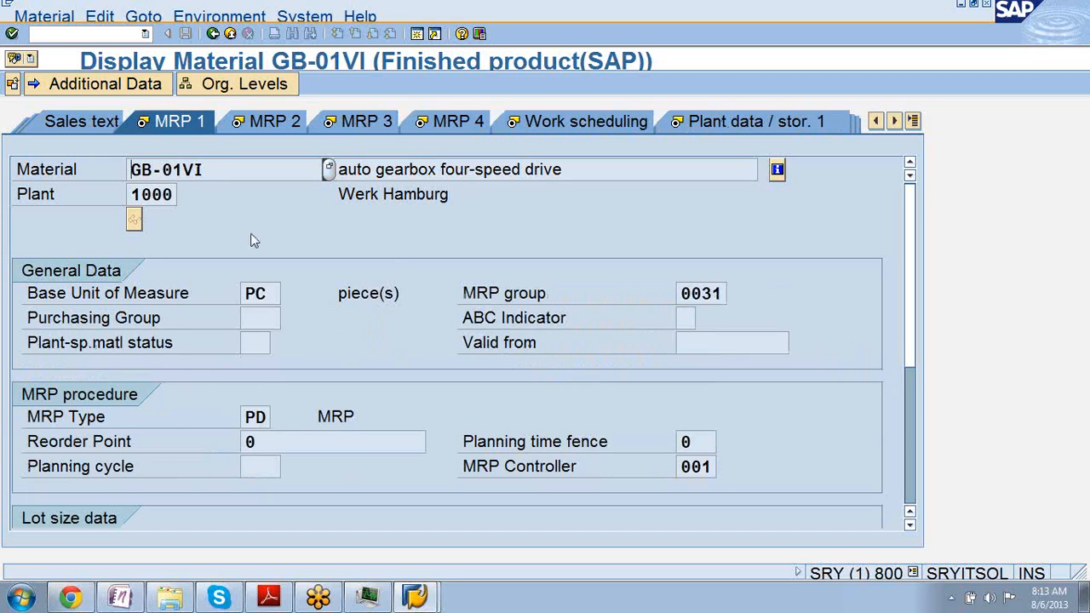
{"action": "left_click", "coordinate": [702, 292]}
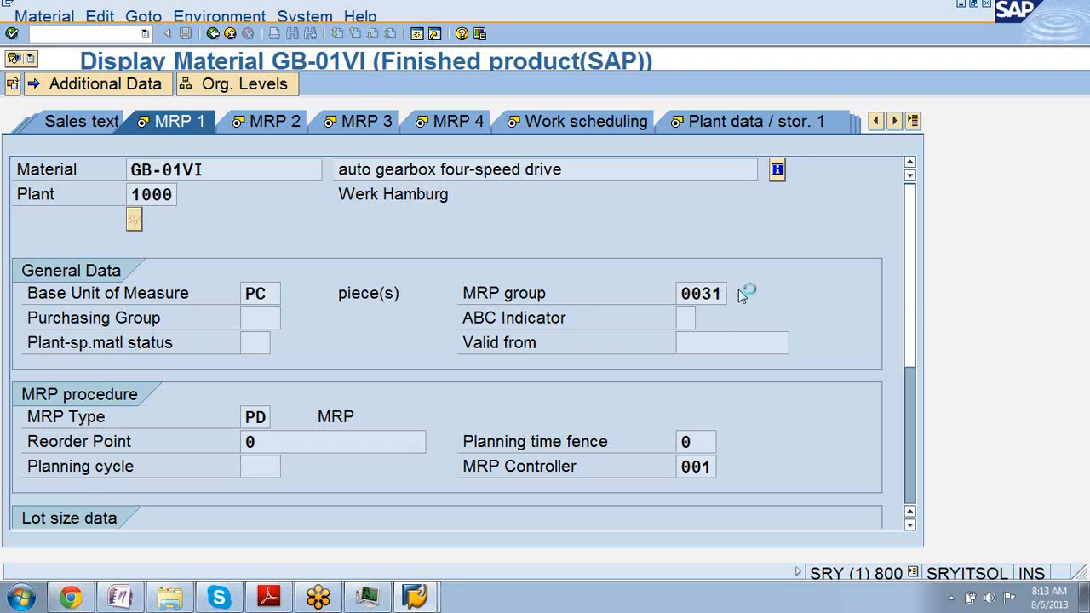
{"action": "left_click", "coordinate": [735, 292]}
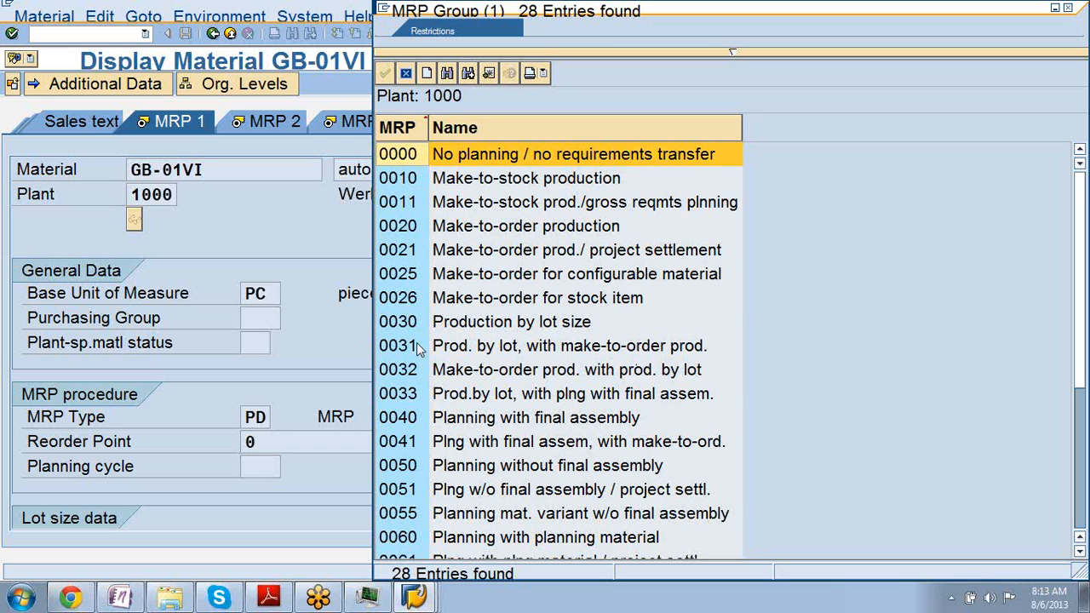
{"action": "left_click", "coordinate": [1069, 8]}
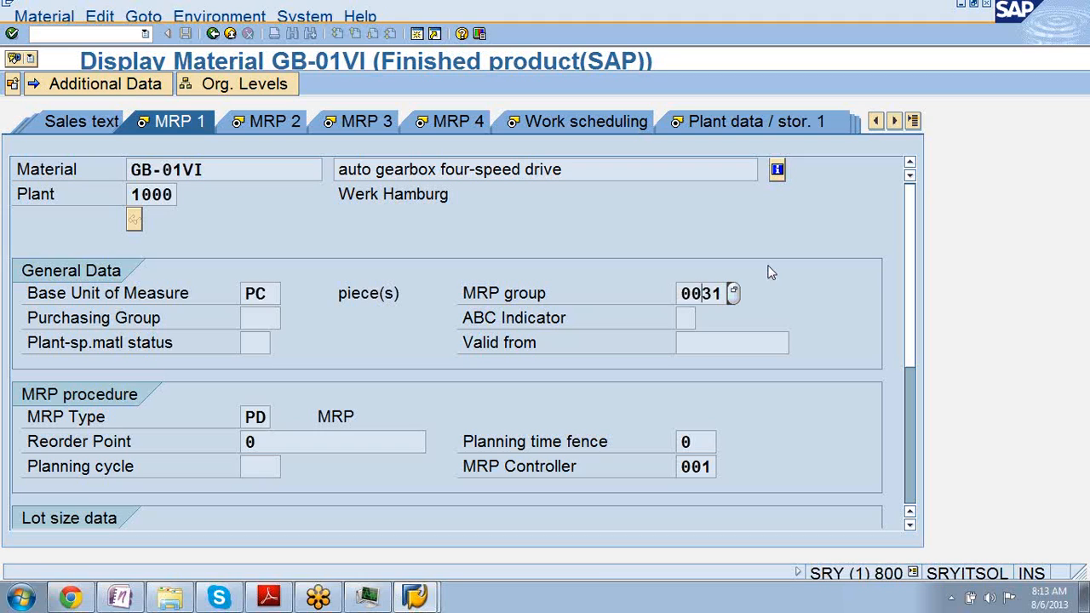
{"action": "left_click", "coordinate": [893, 122]}
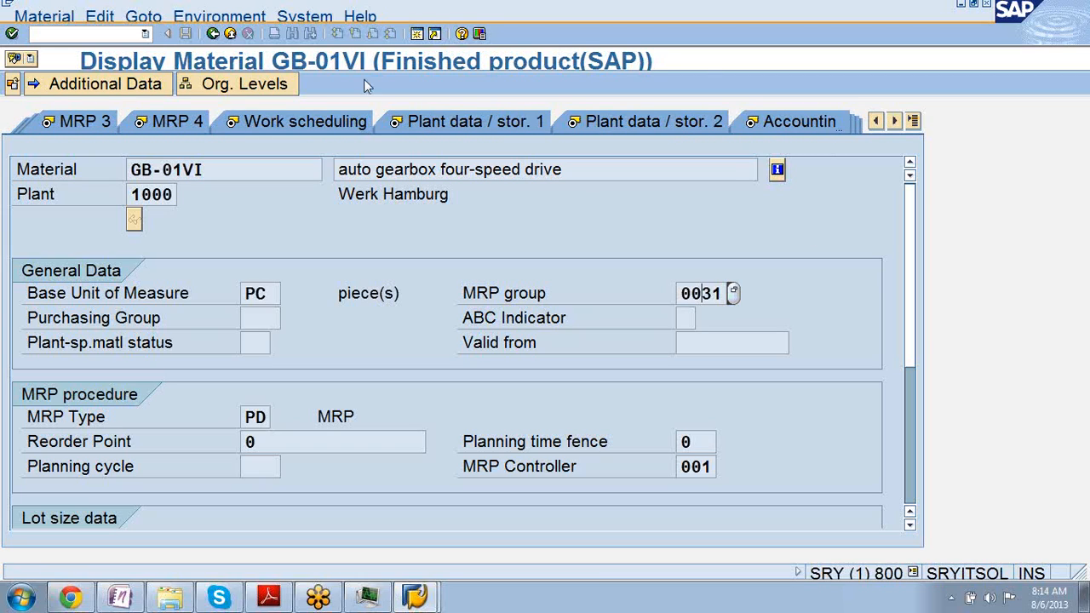
View the Accounting 1 and Plant stock data, then return to Accounting 1 (standard price 51,13).
{"action": "left_click", "coordinate": [809, 126]}
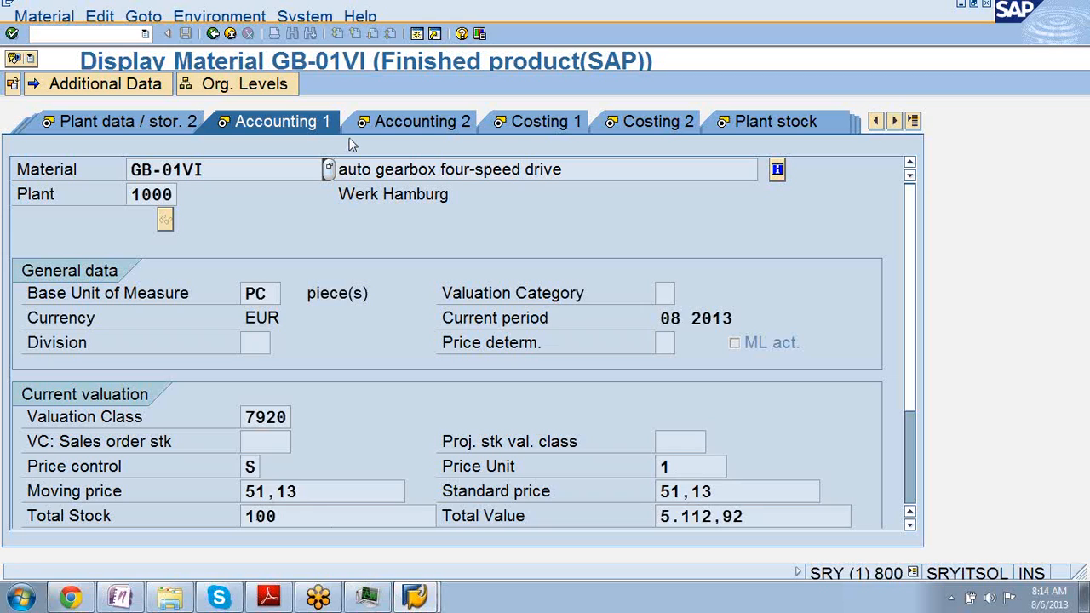
{"action": "left_click", "coordinate": [770, 126]}
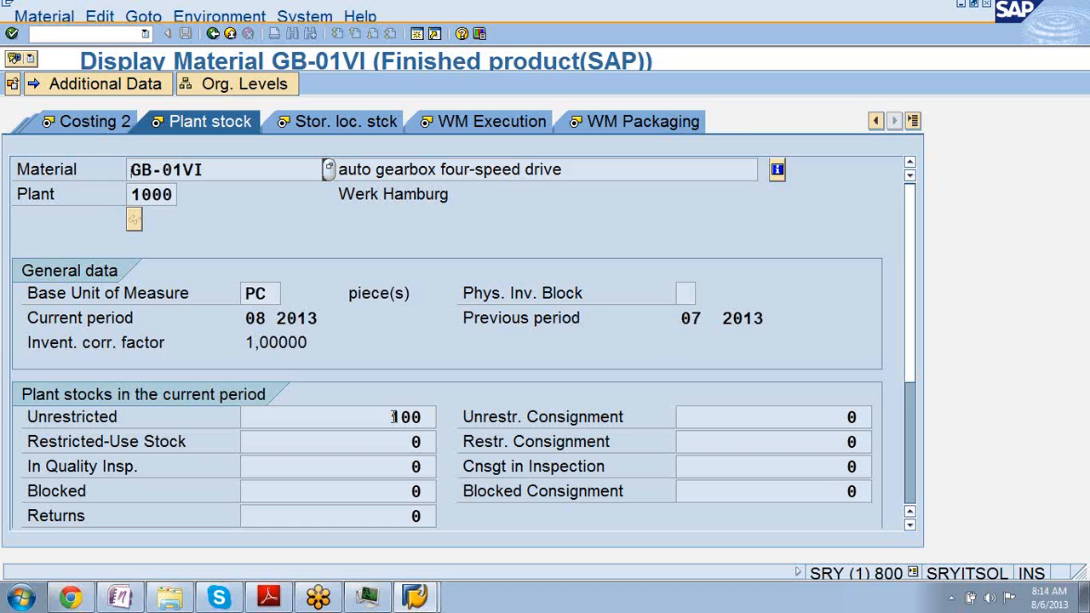
{"action": "left_click", "coordinate": [875, 122]}
{"action": "left_click", "coordinate": [875, 121]}
{"action": "left_click", "coordinate": [875, 122]}
{"action": "left_click", "coordinate": [875, 122]}
{"action": "left_click", "coordinate": [875, 121]}
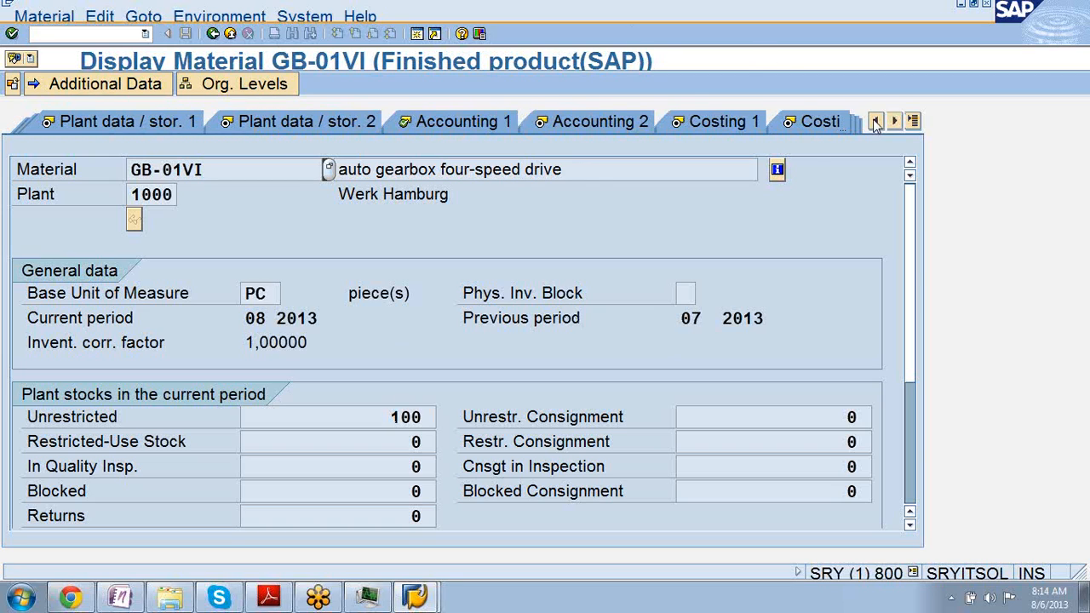
{"action": "left_click", "coordinate": [456, 124]}
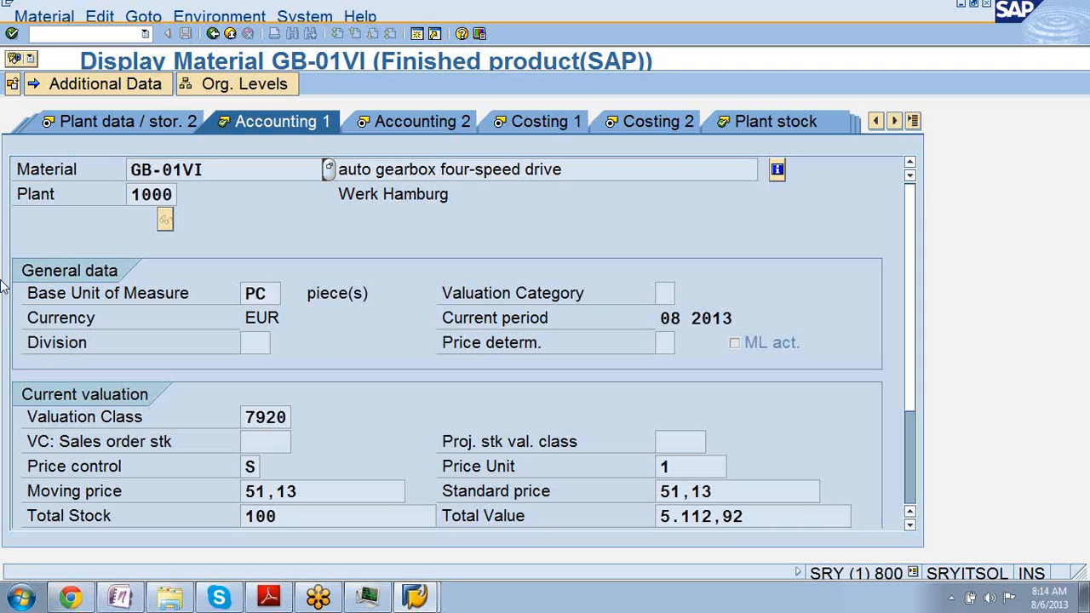
Run transaction /nmm01 from the command field history to reach Create Material.
{"action": "left_click", "coordinate": [51, 23]}
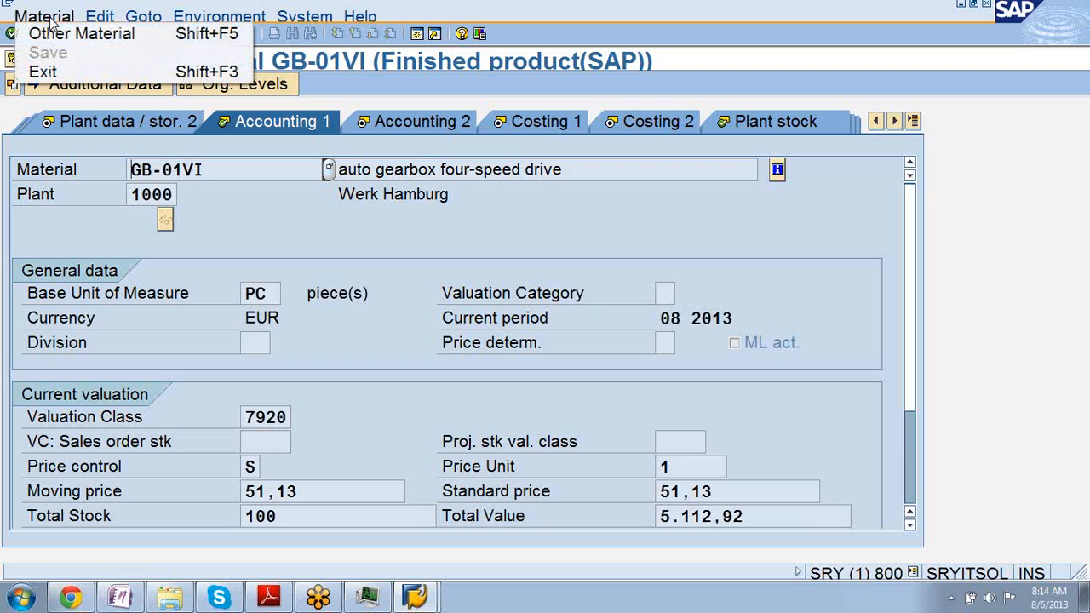
{"action": "left_click", "coordinate": [316, 92]}
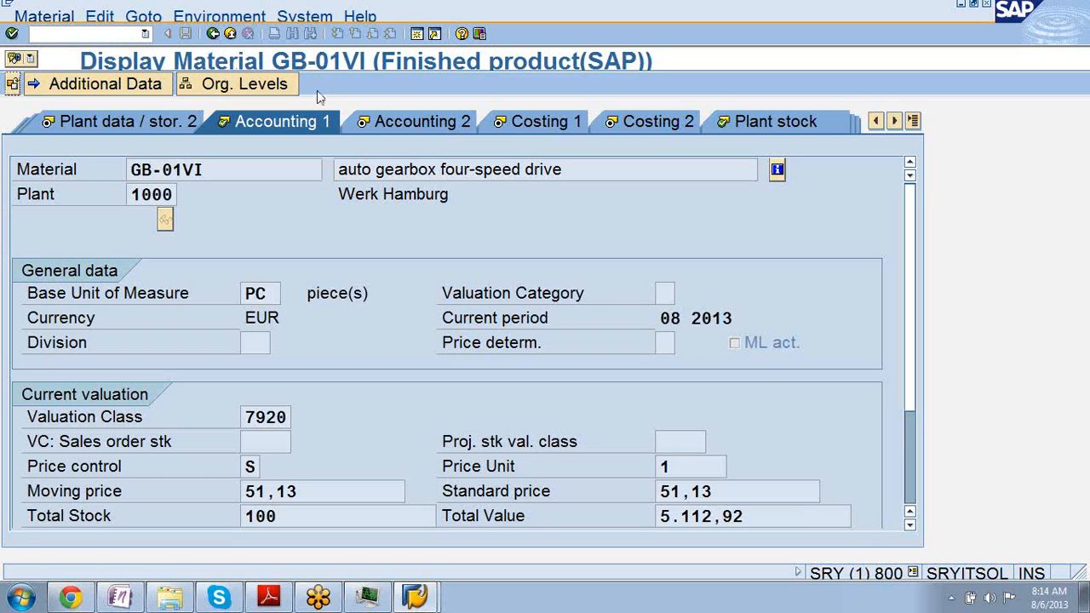
{"action": "left_click", "coordinate": [145, 33]}
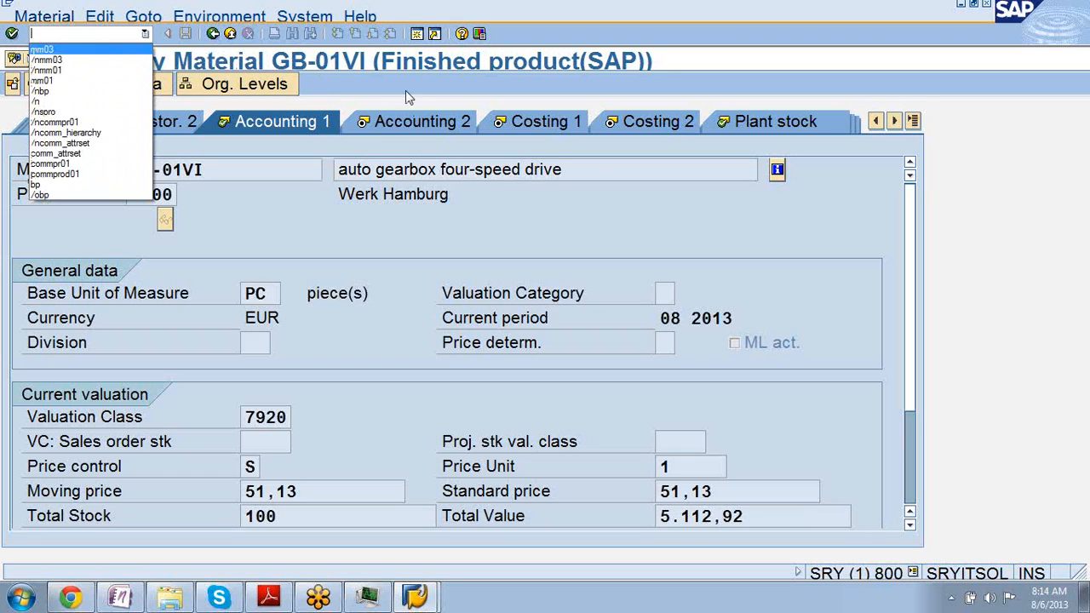
{"action": "left_click", "coordinate": [108, 74]}
{"action": "key", "text": "Return"}
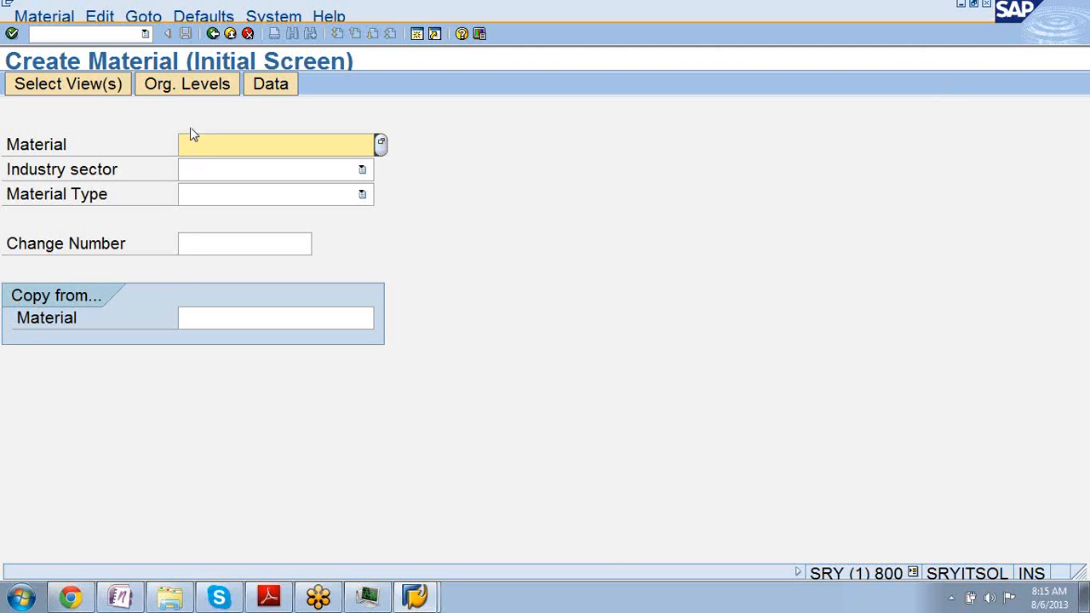
{"action": "left_click", "coordinate": [208, 327]}
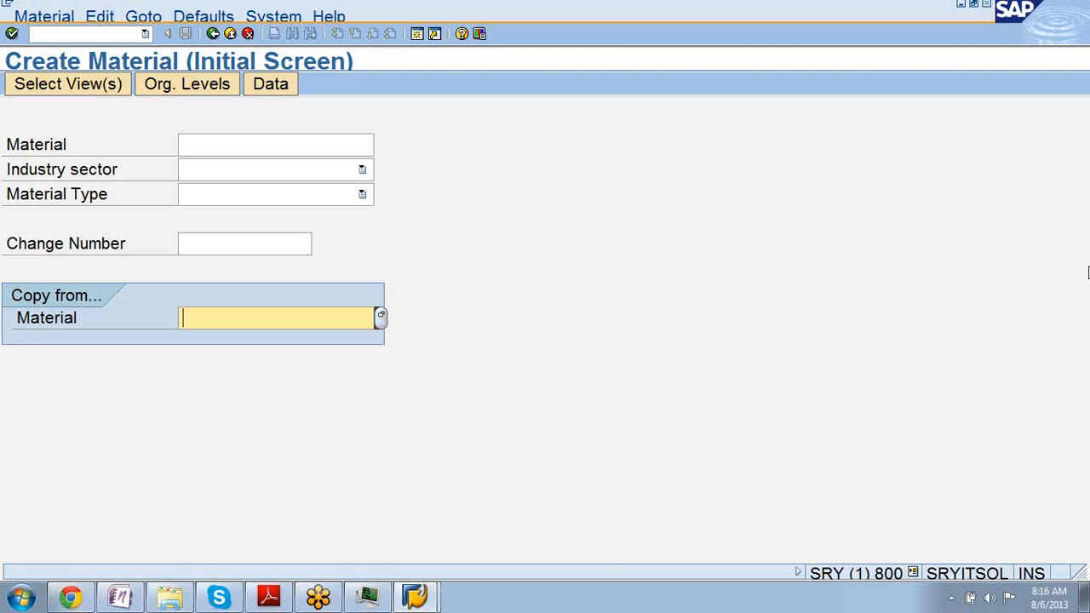
{"action": "left_click", "coordinate": [1079, 281]}
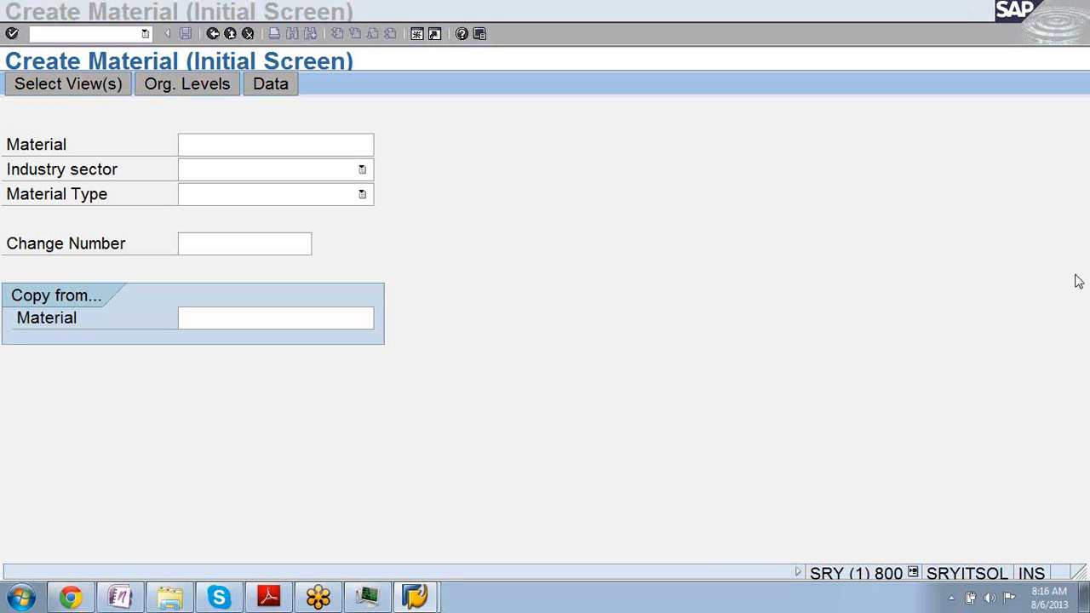